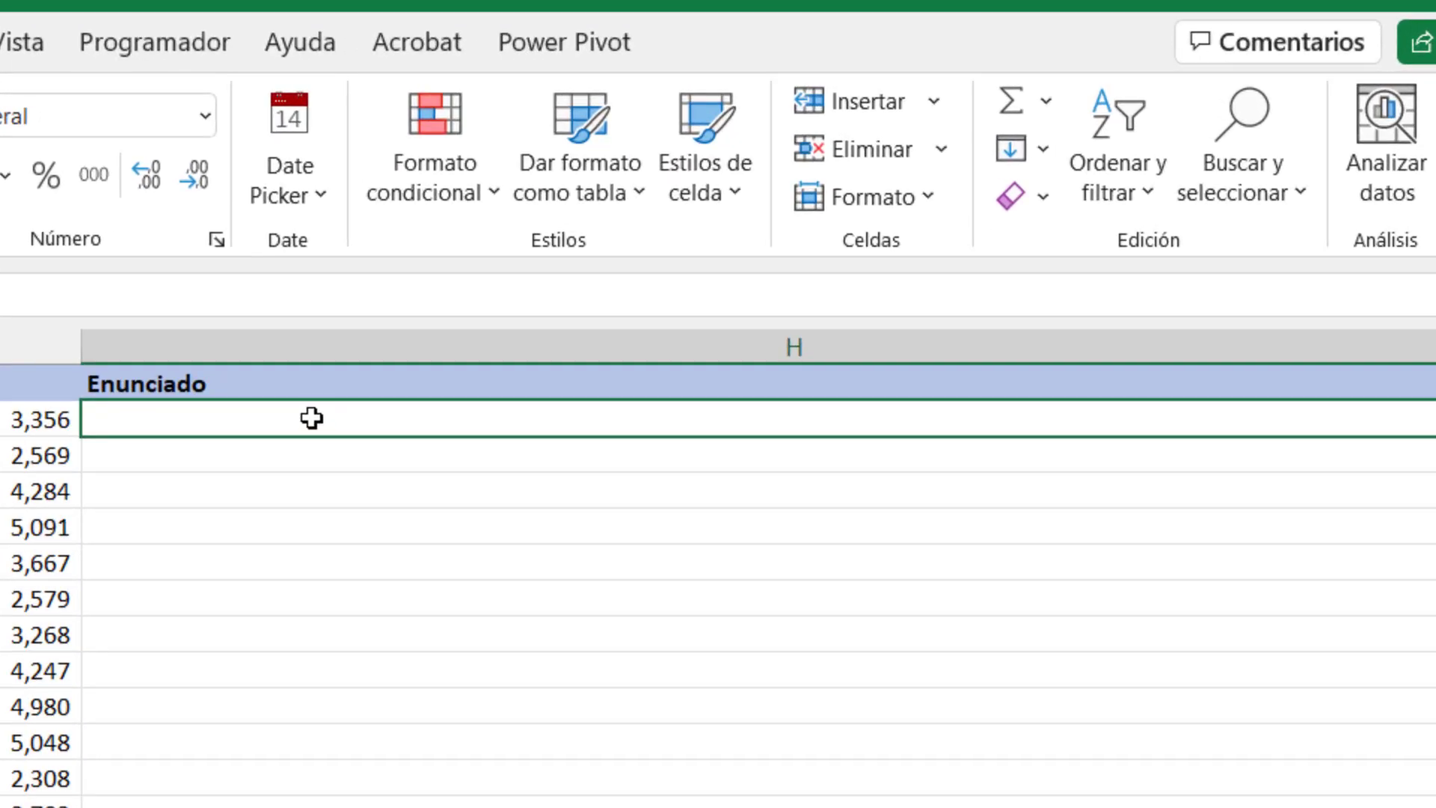
Step: Start the H2 formula with CONCAT joining D2, a space, B2 and " ingresó en "
type("=")
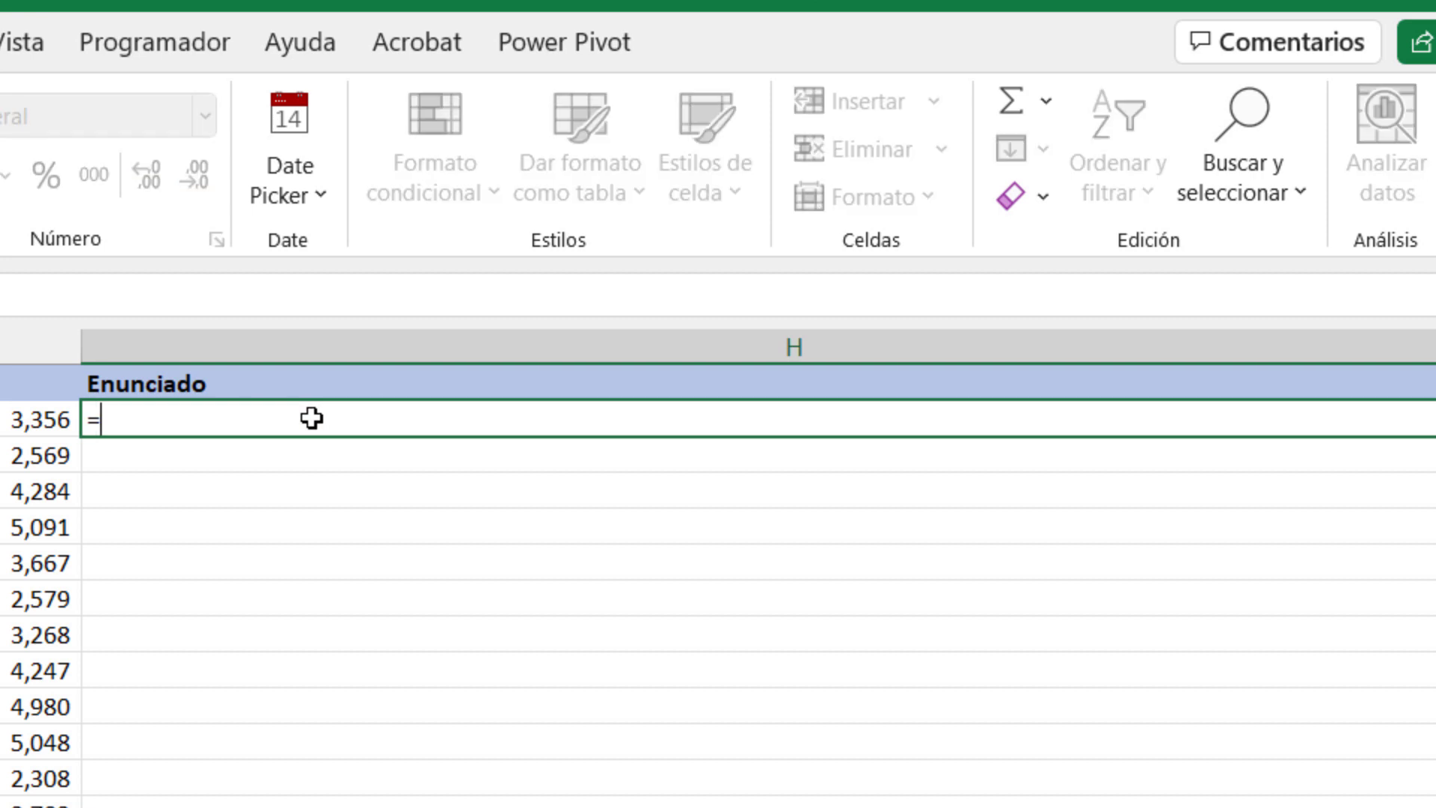
type("concat")
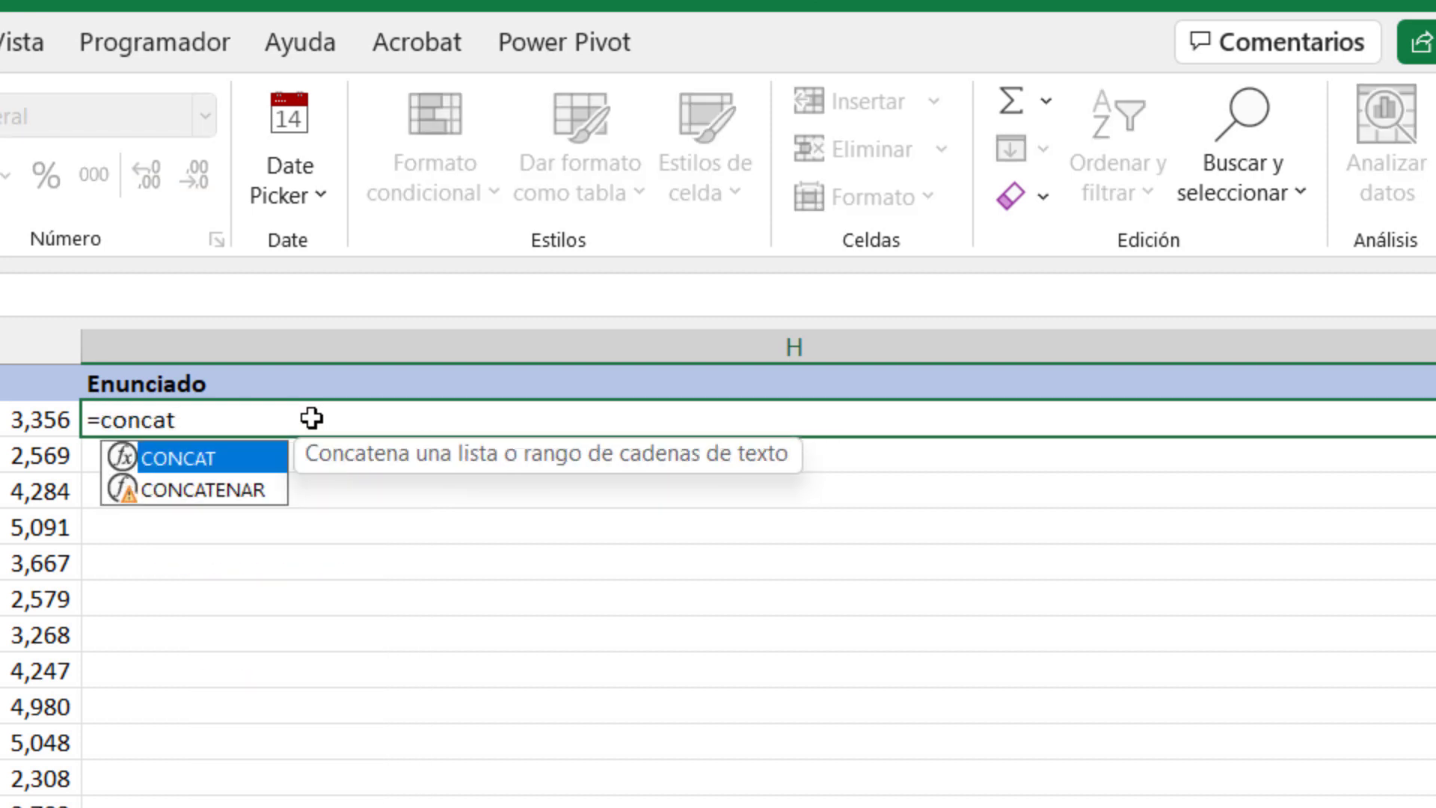
key("Tab")
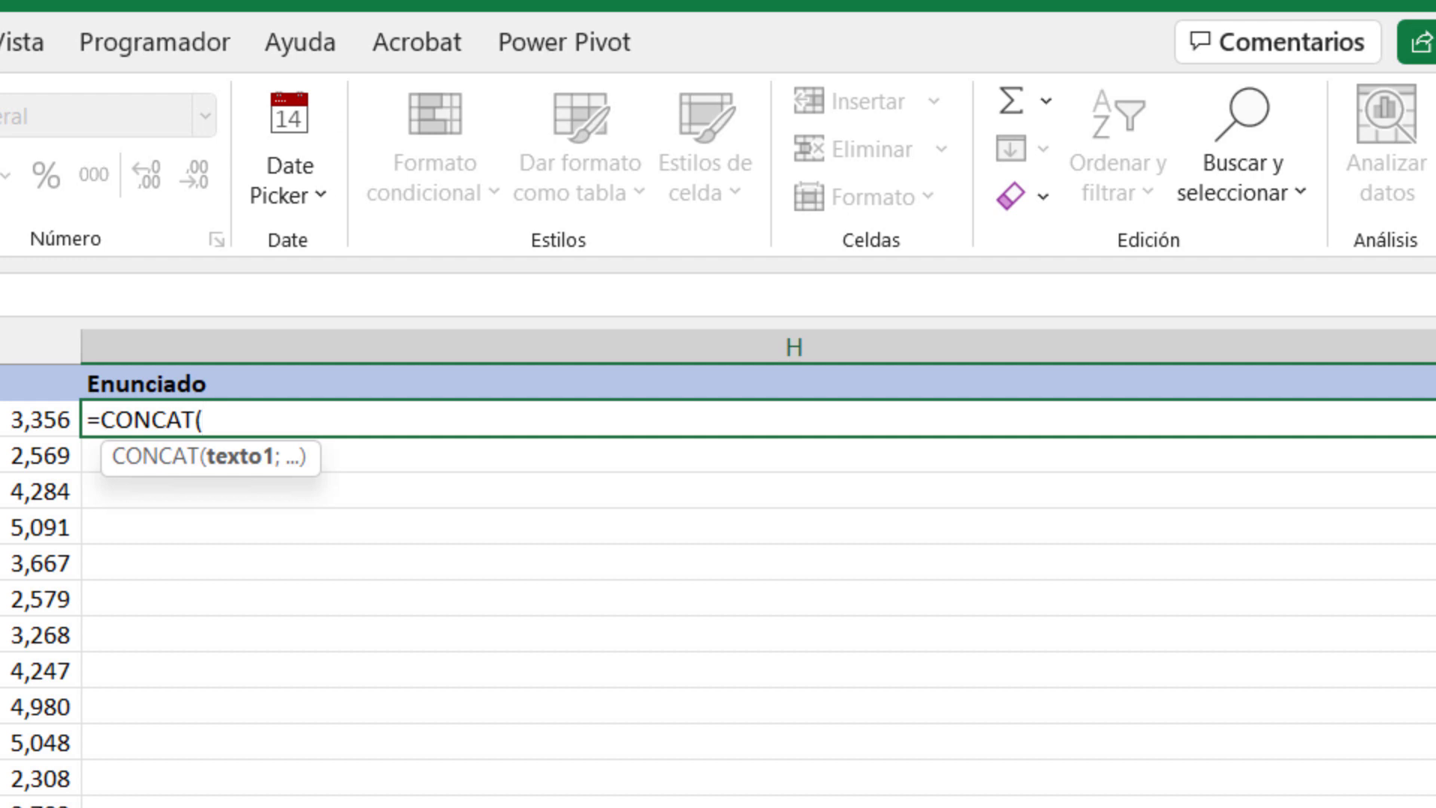
type("D2;")
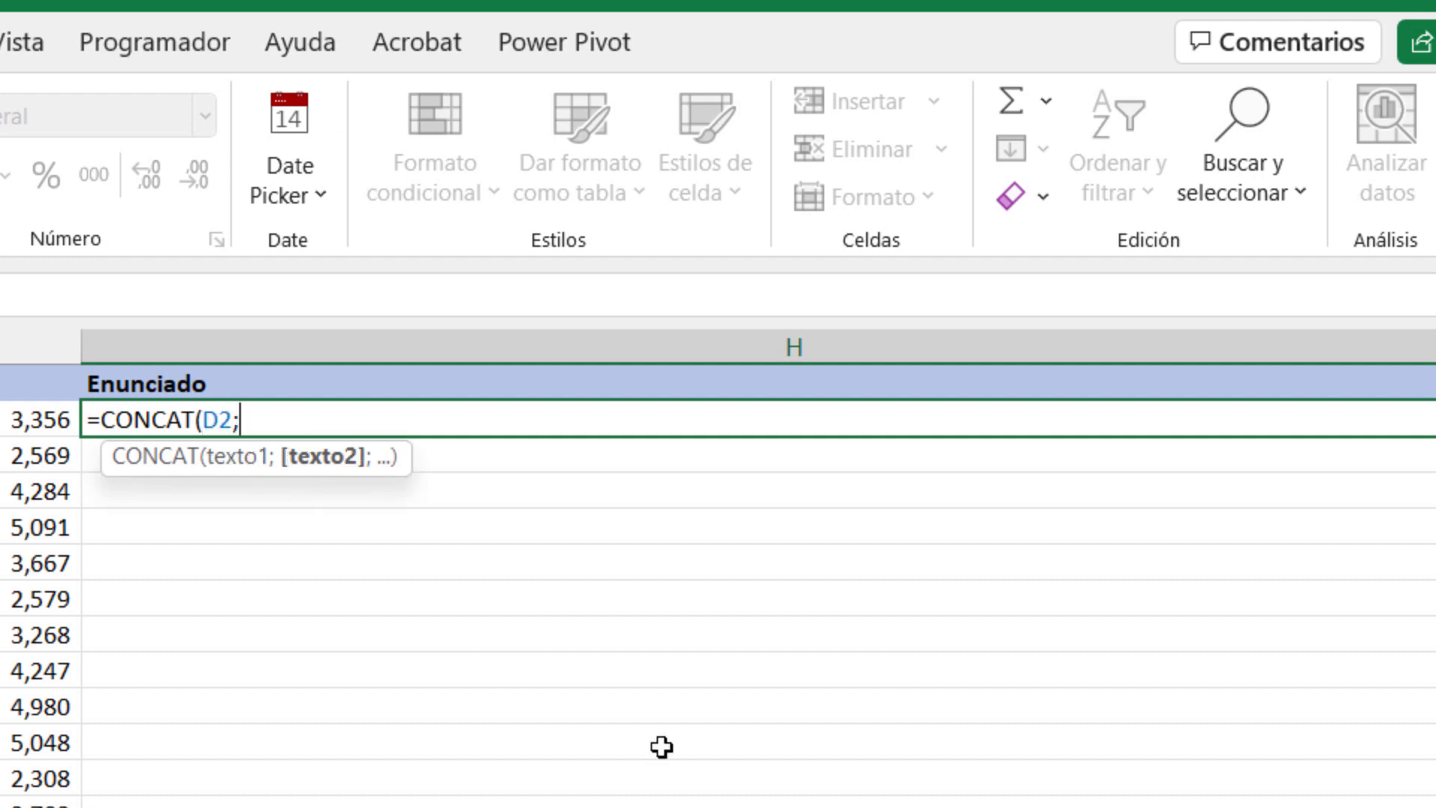
type("\" \"")
type(";")
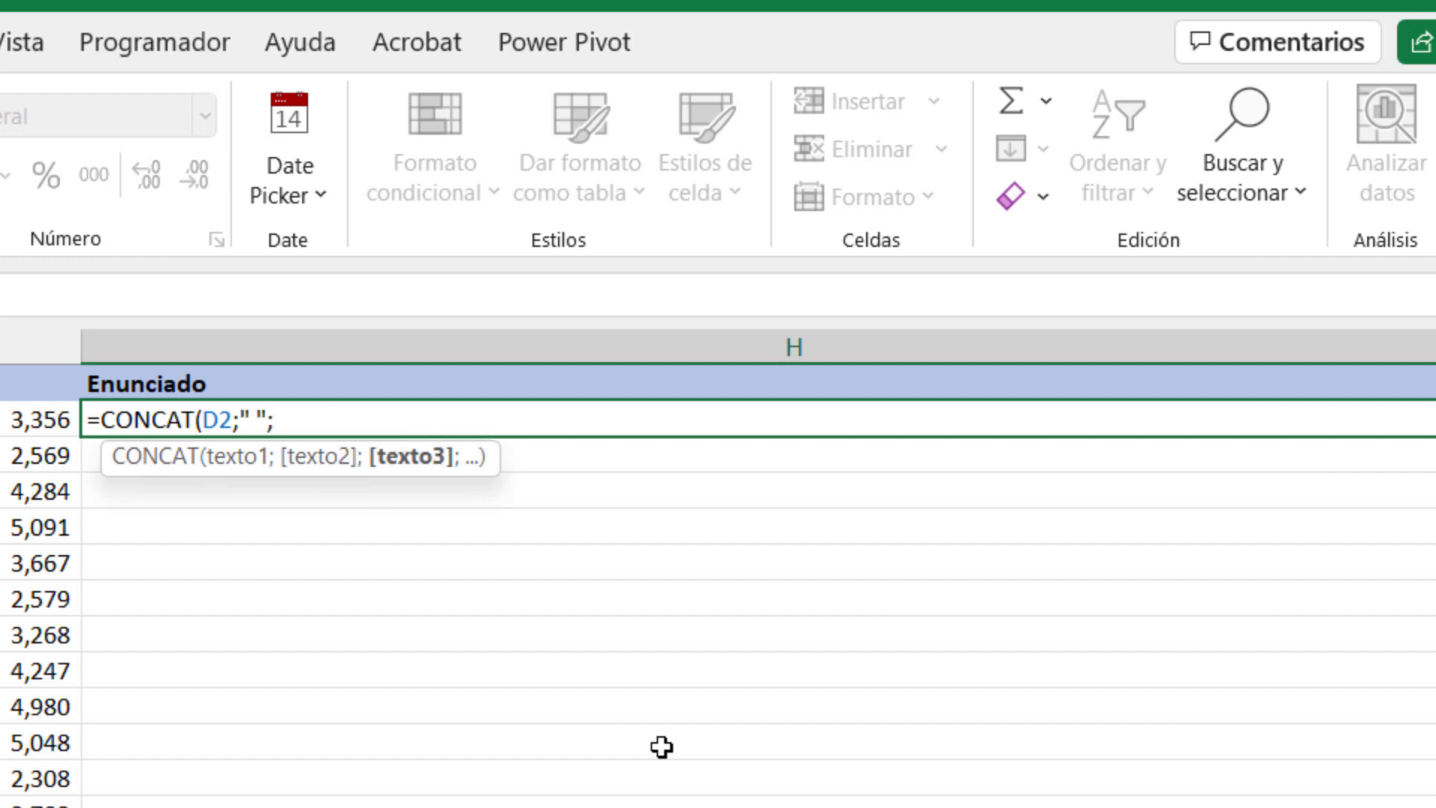
type("B2")
type(";")
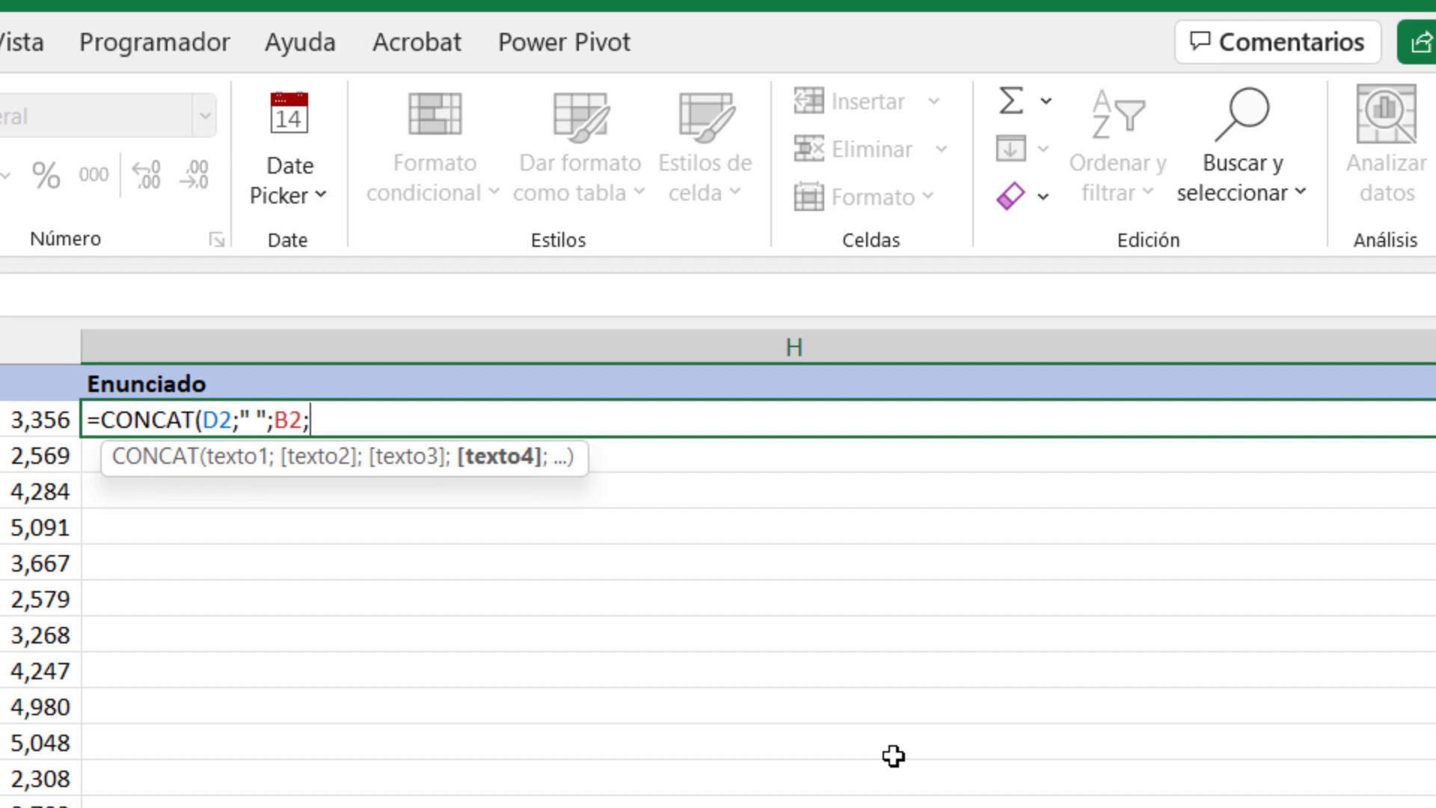
type("\" ingresó en ")
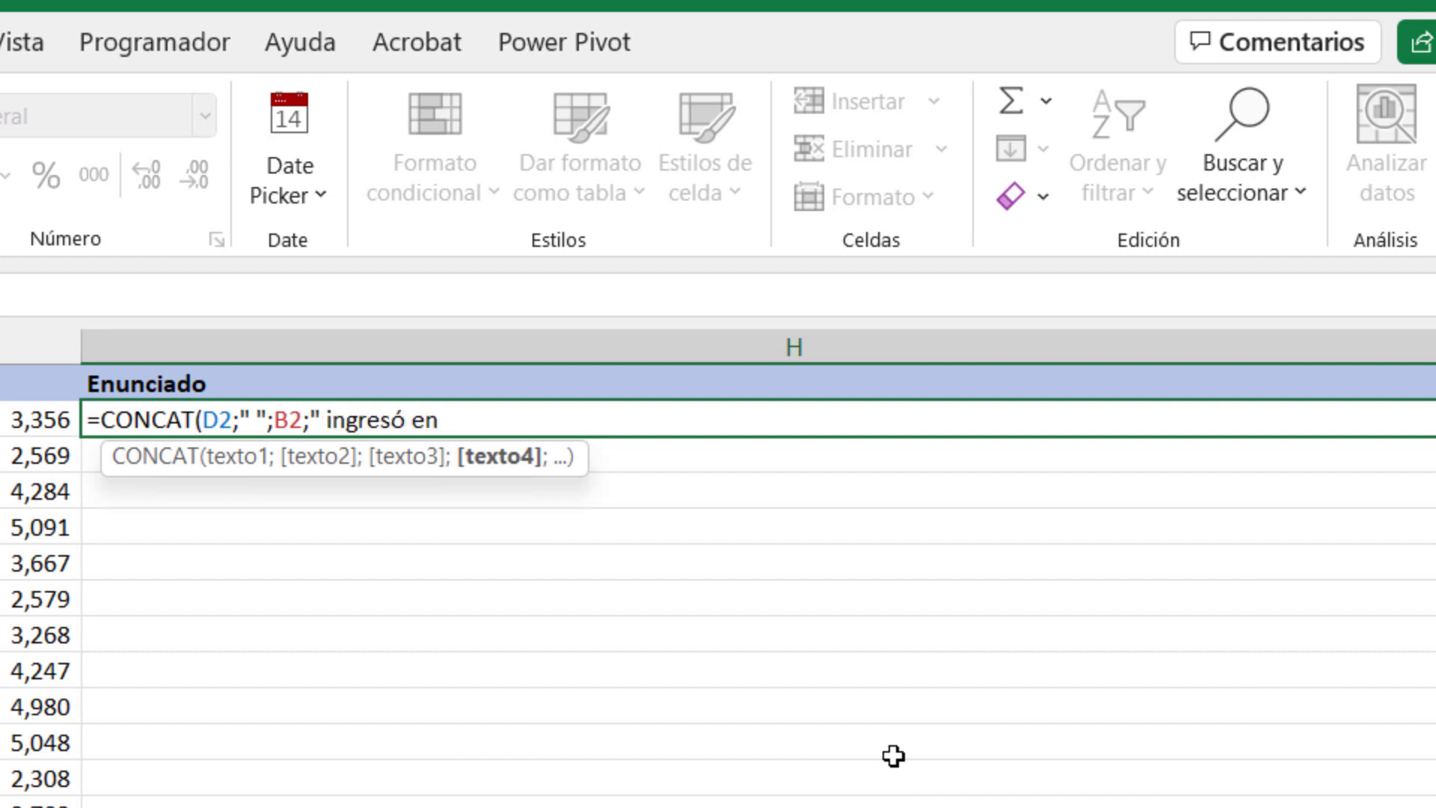
type("\"")
type(";")
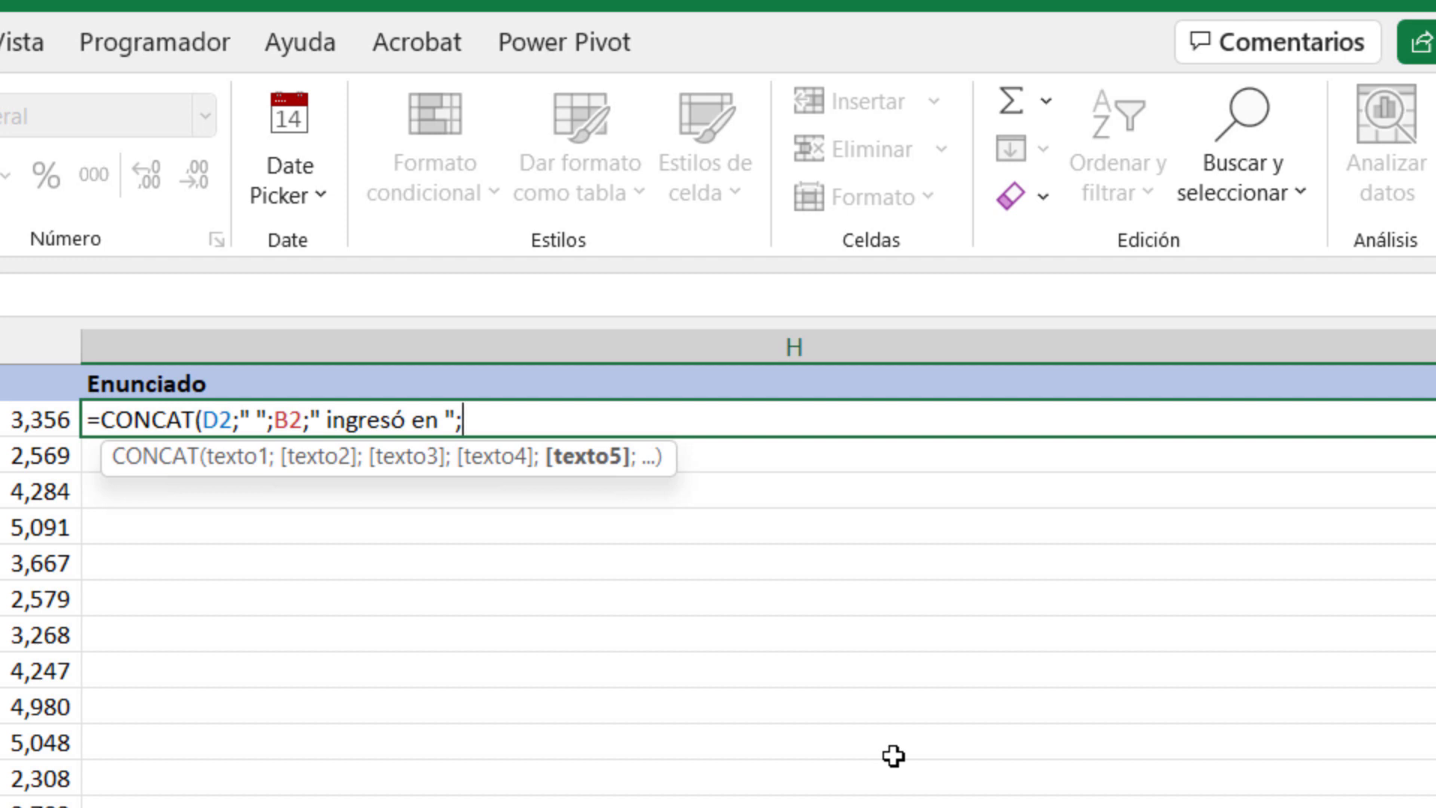
Step: Append TEXTO(F2;"mmmm"), " del ", TEXTO(F2;"yyyy") and " y actualmente es uno de los " to the CONCAT
type("tex")
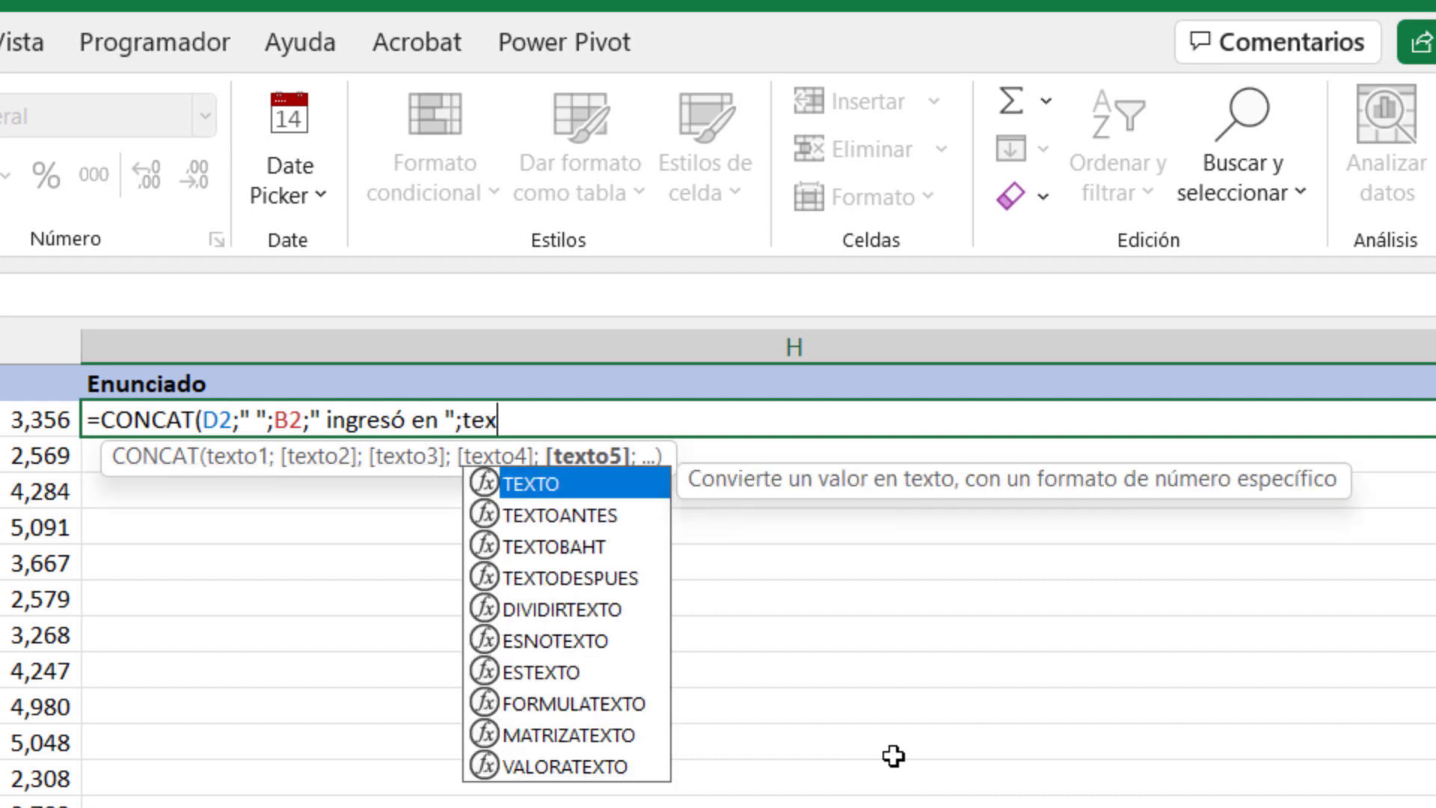
key("Tab")
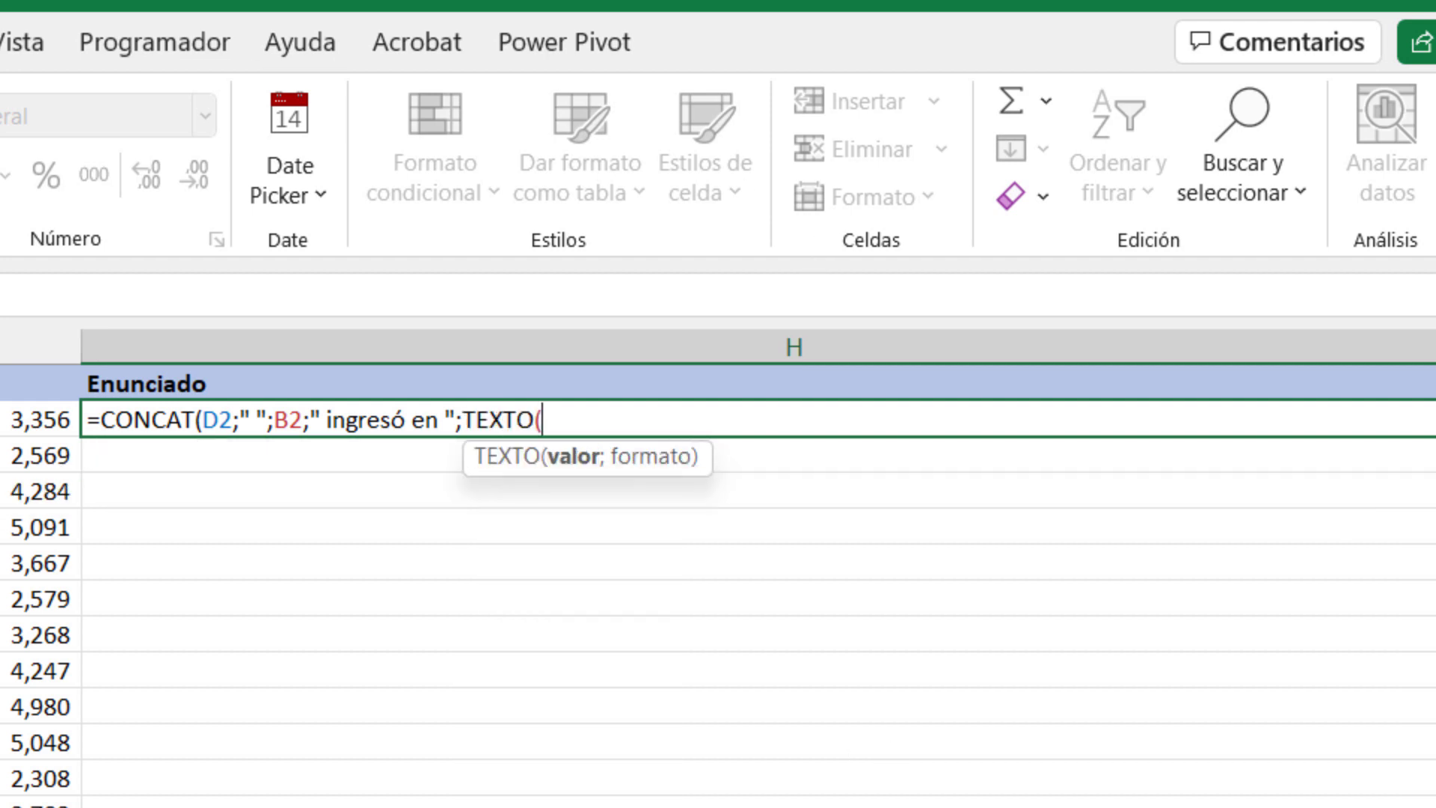
type("F2;")
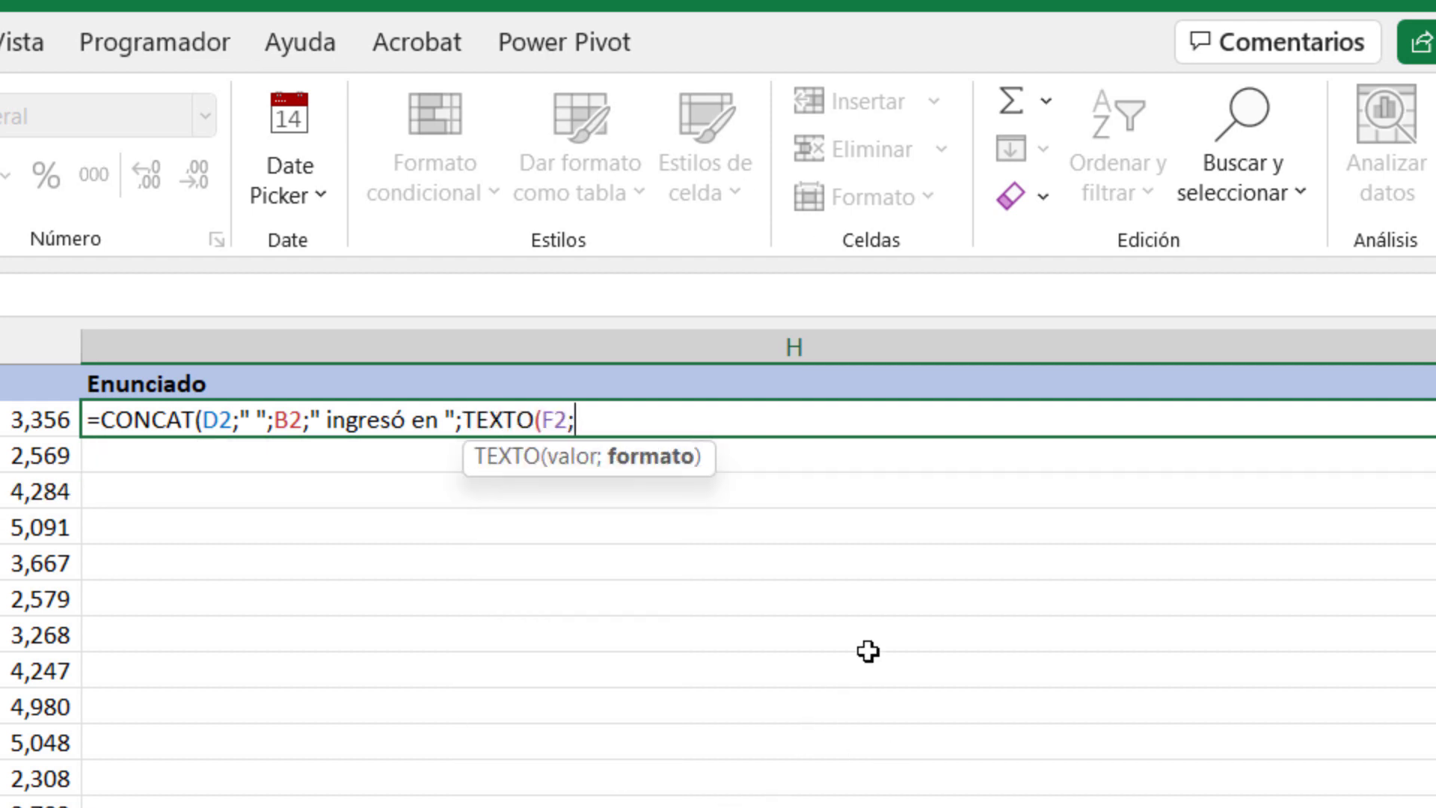
type("\"m")
type("mmm")
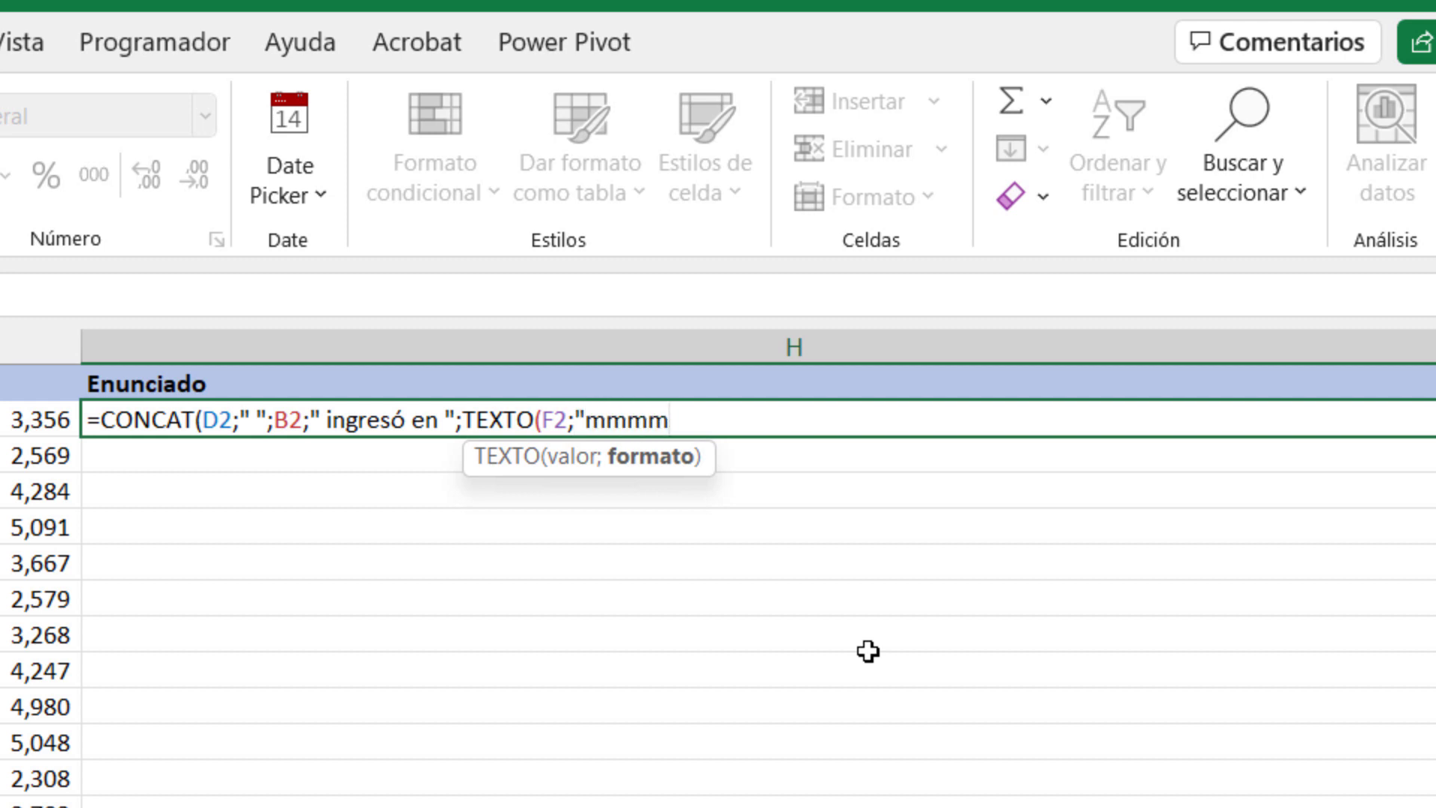
type("\"")
type(")")
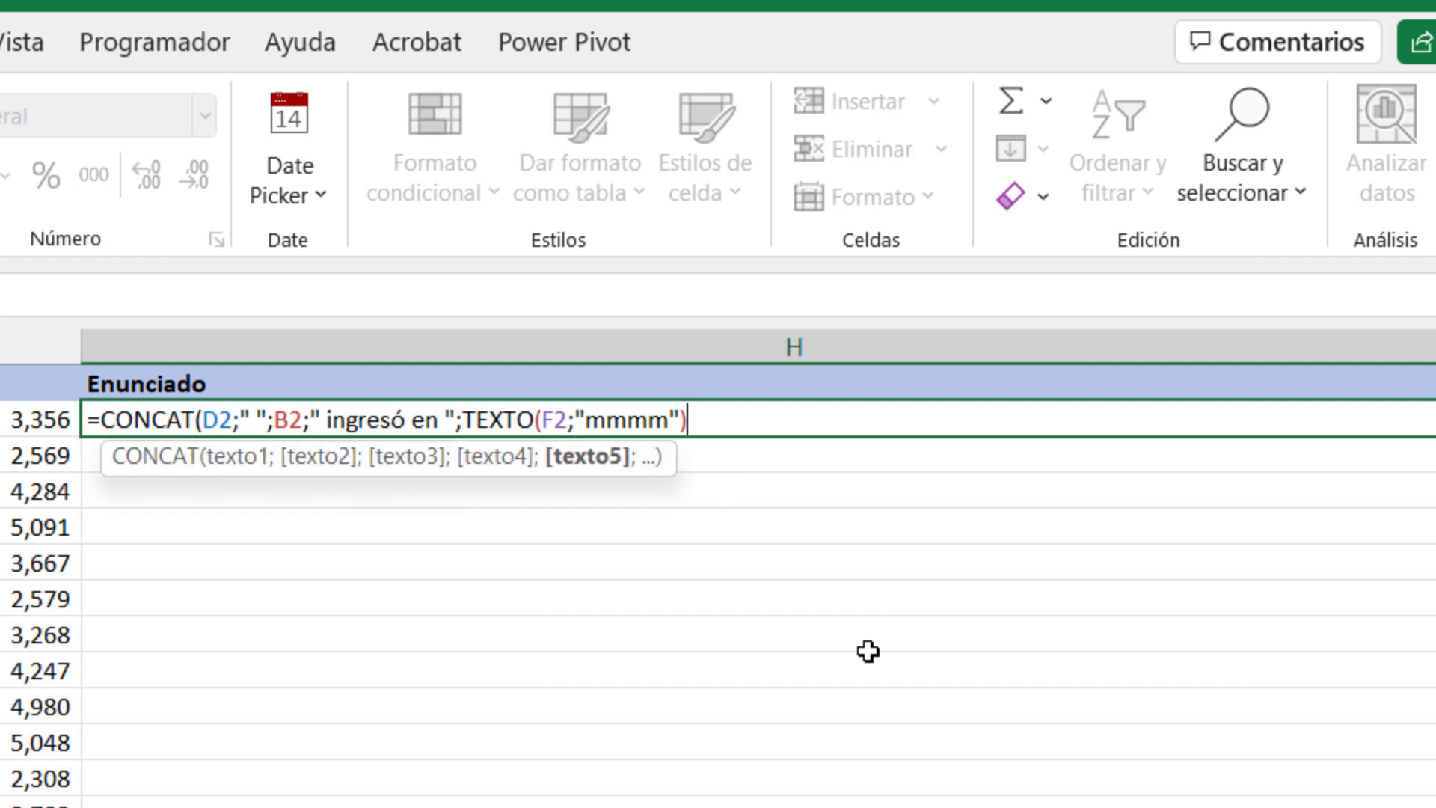
type(";")
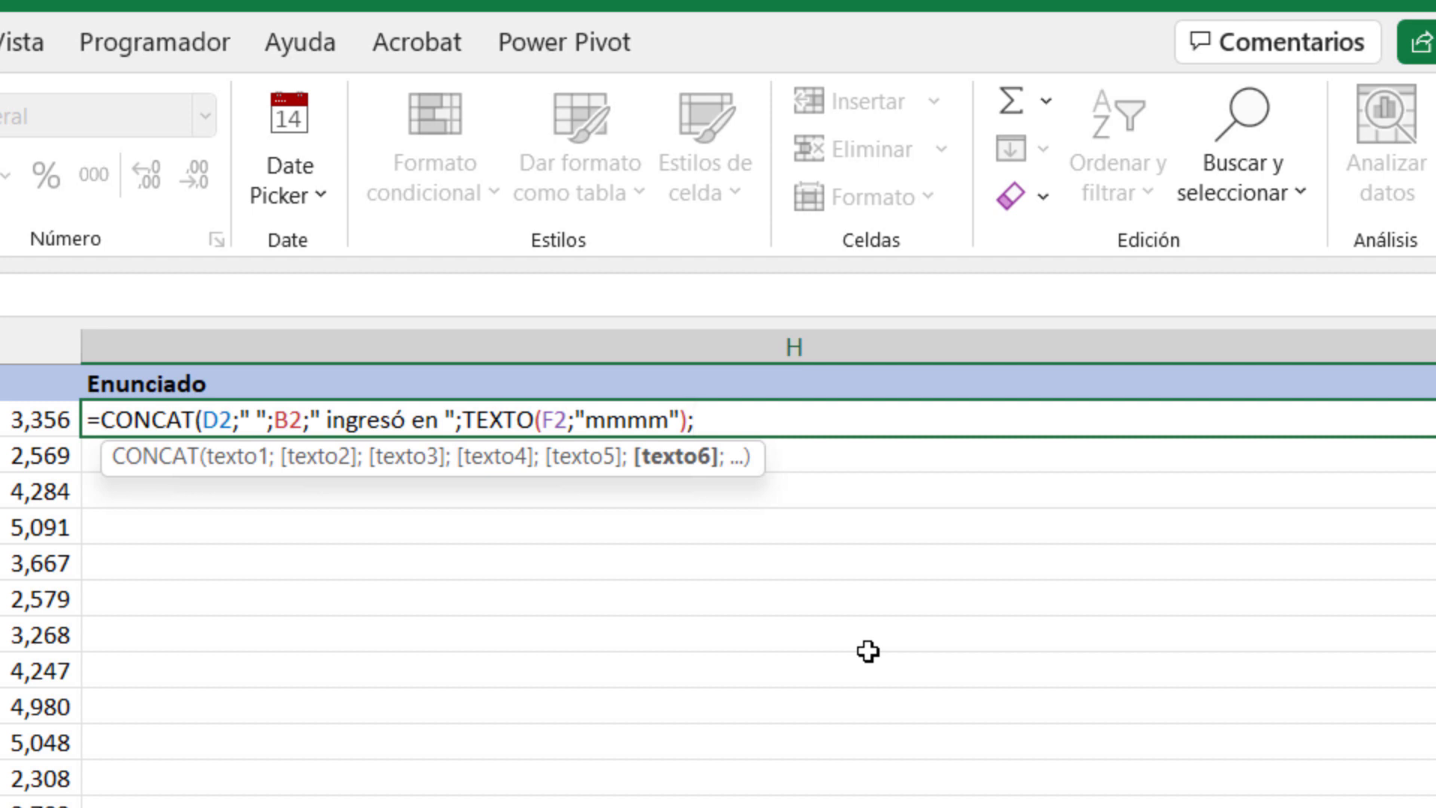
type("\" del \";")
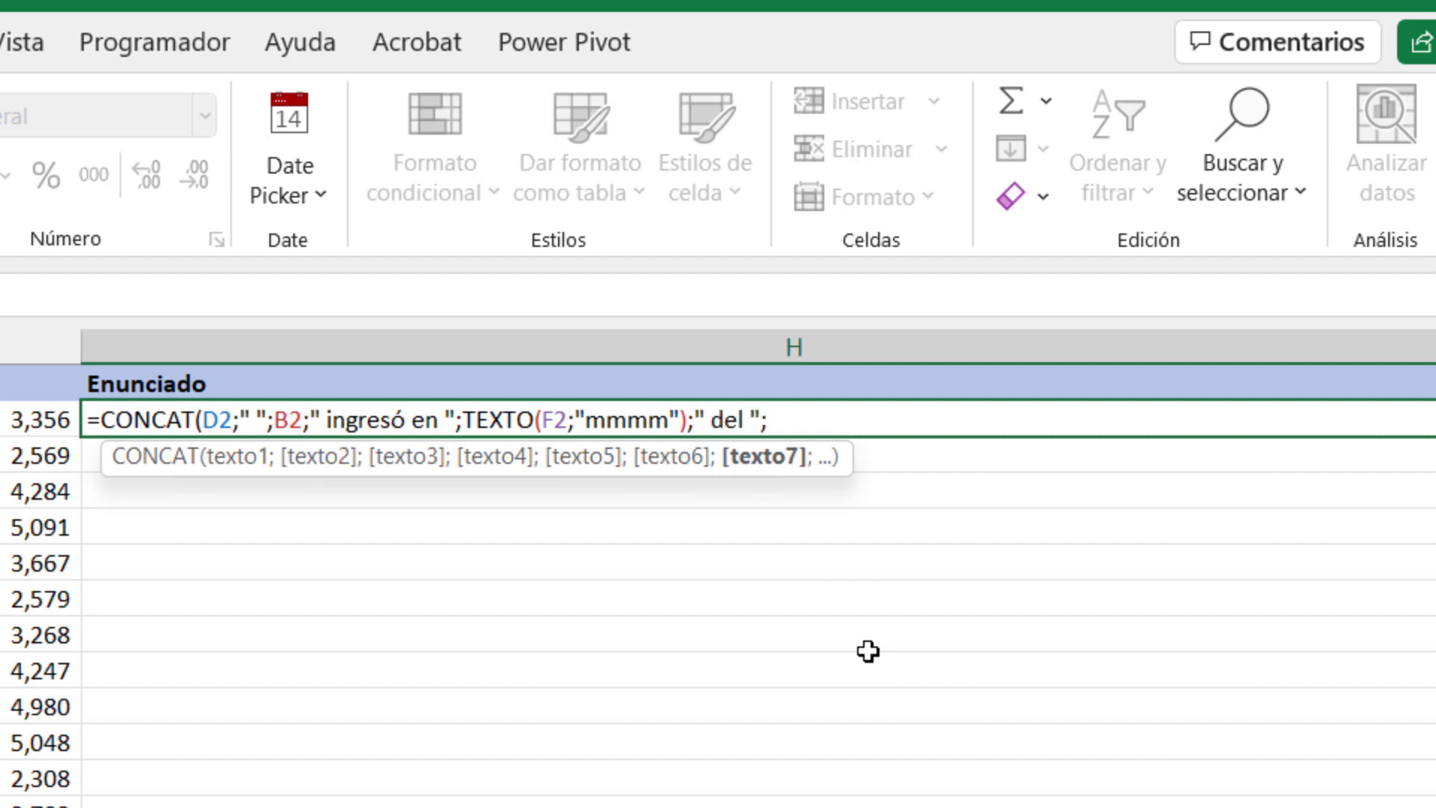
type("t")
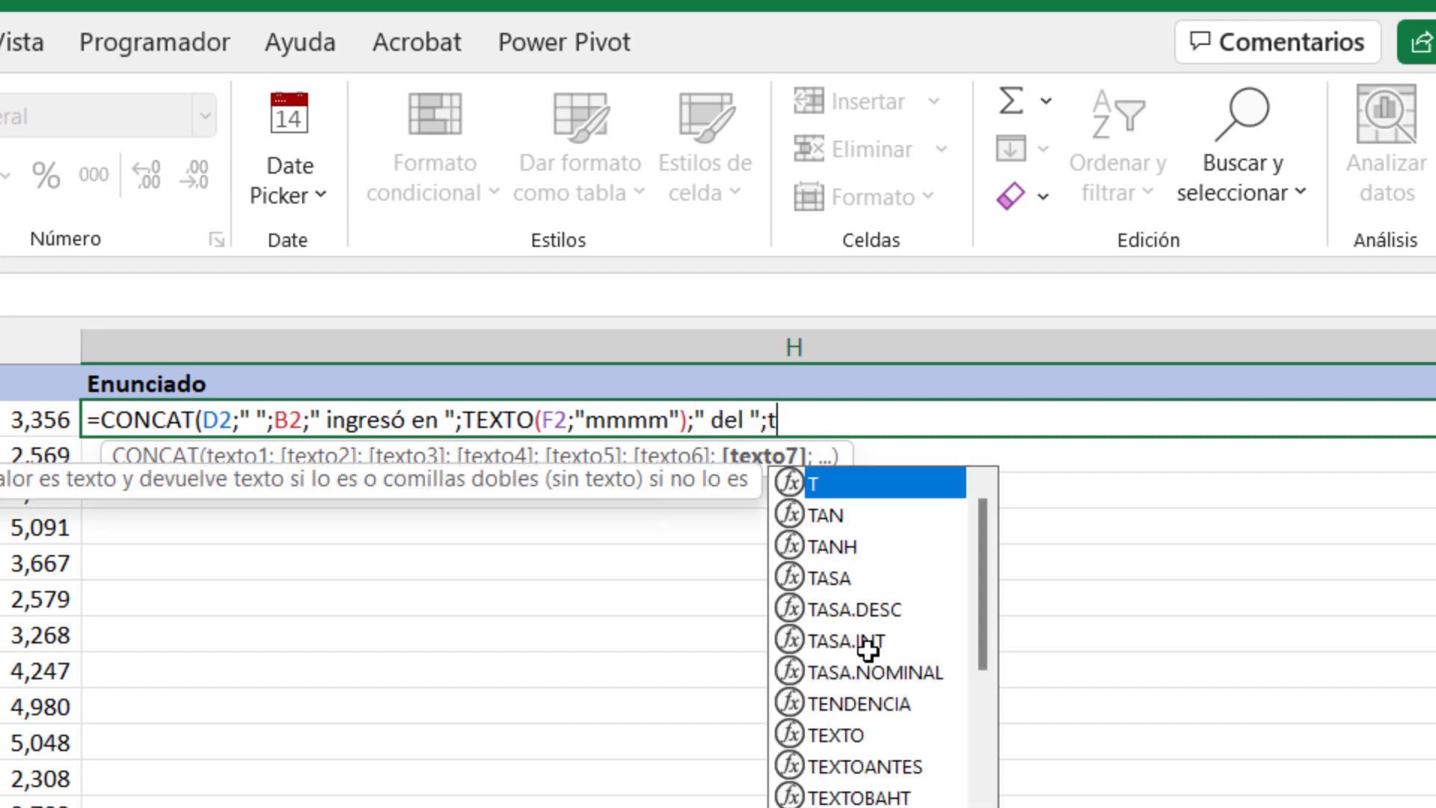
type("ex")
key("Tab")
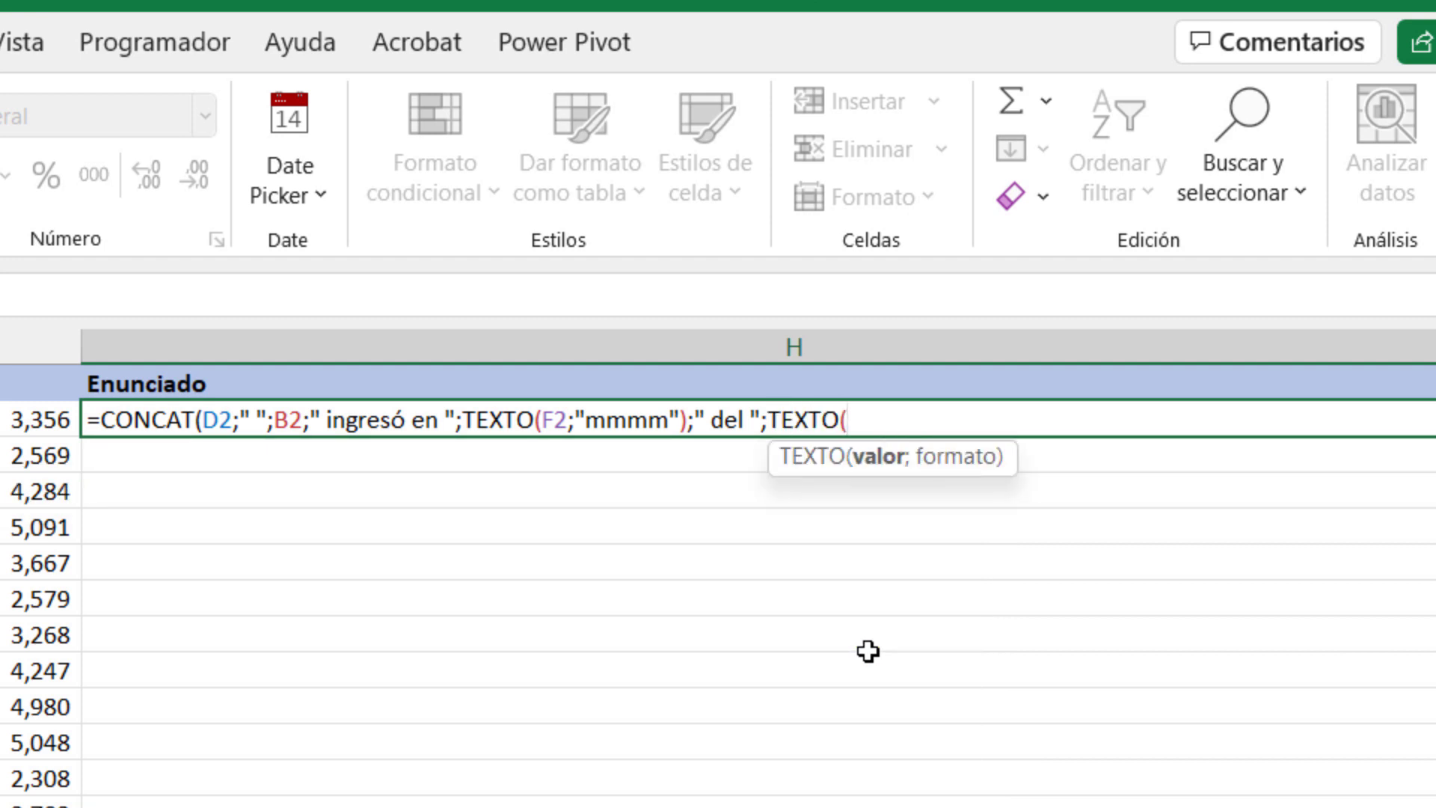
type("F2")
type(";")
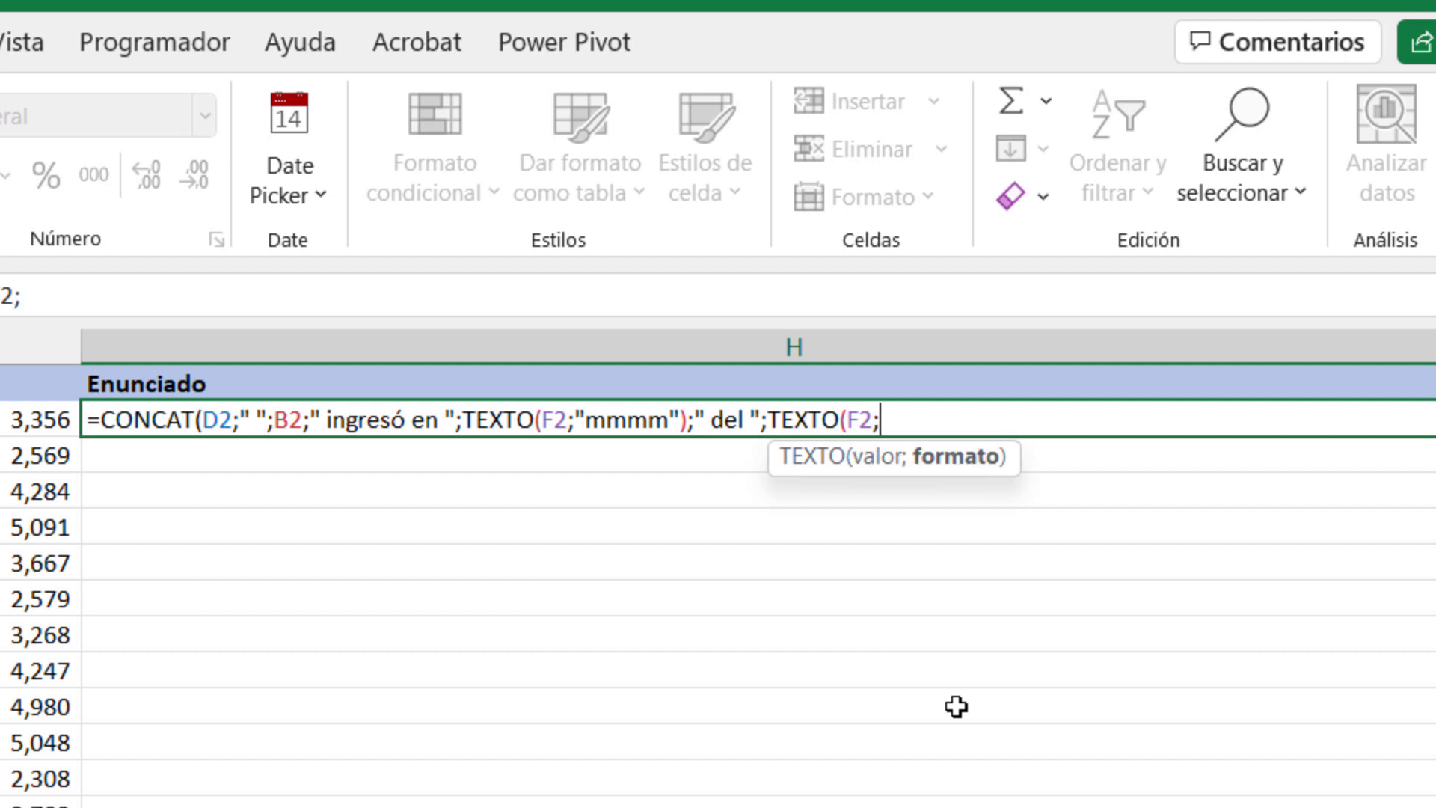
type("\"")
type("yyyy\"")
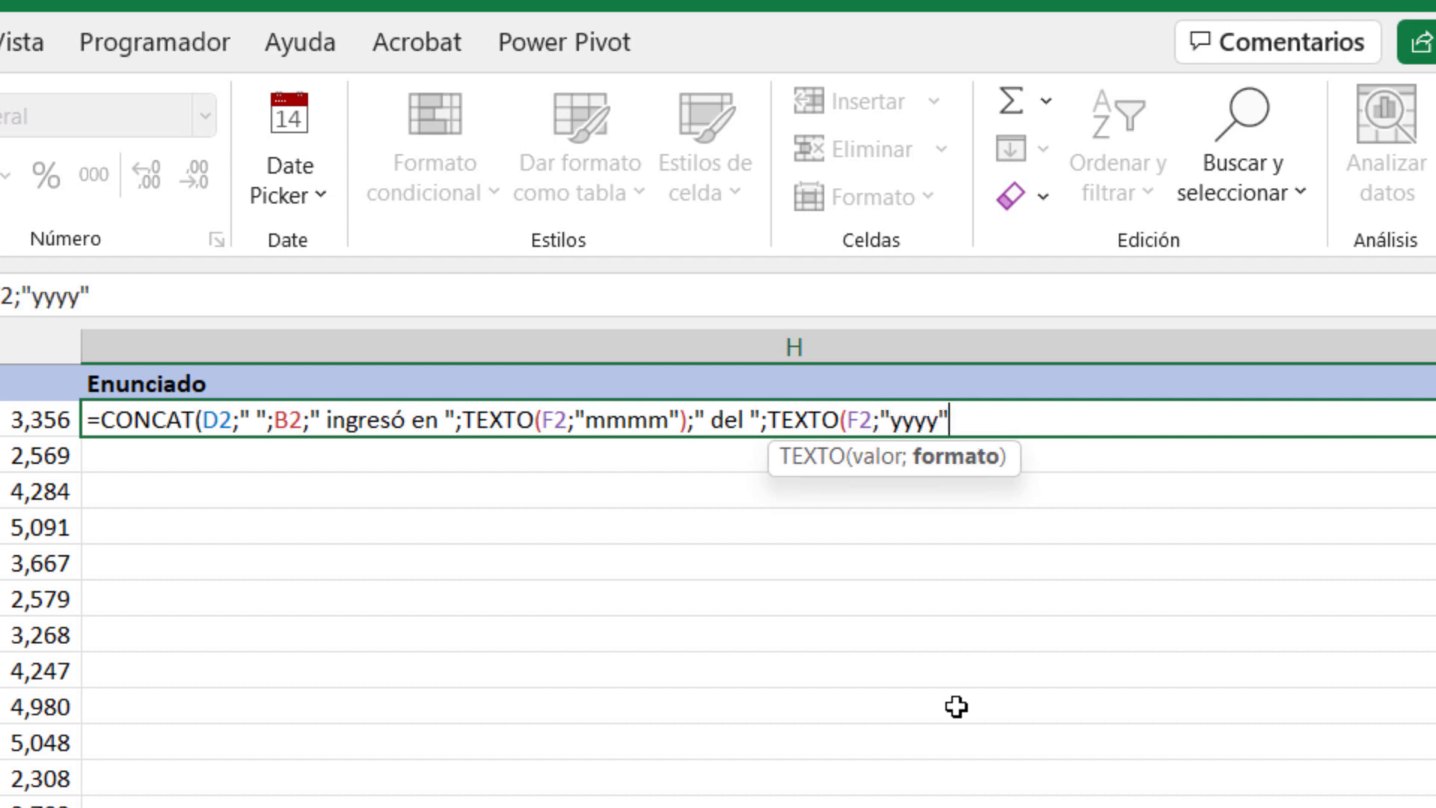
type(")")
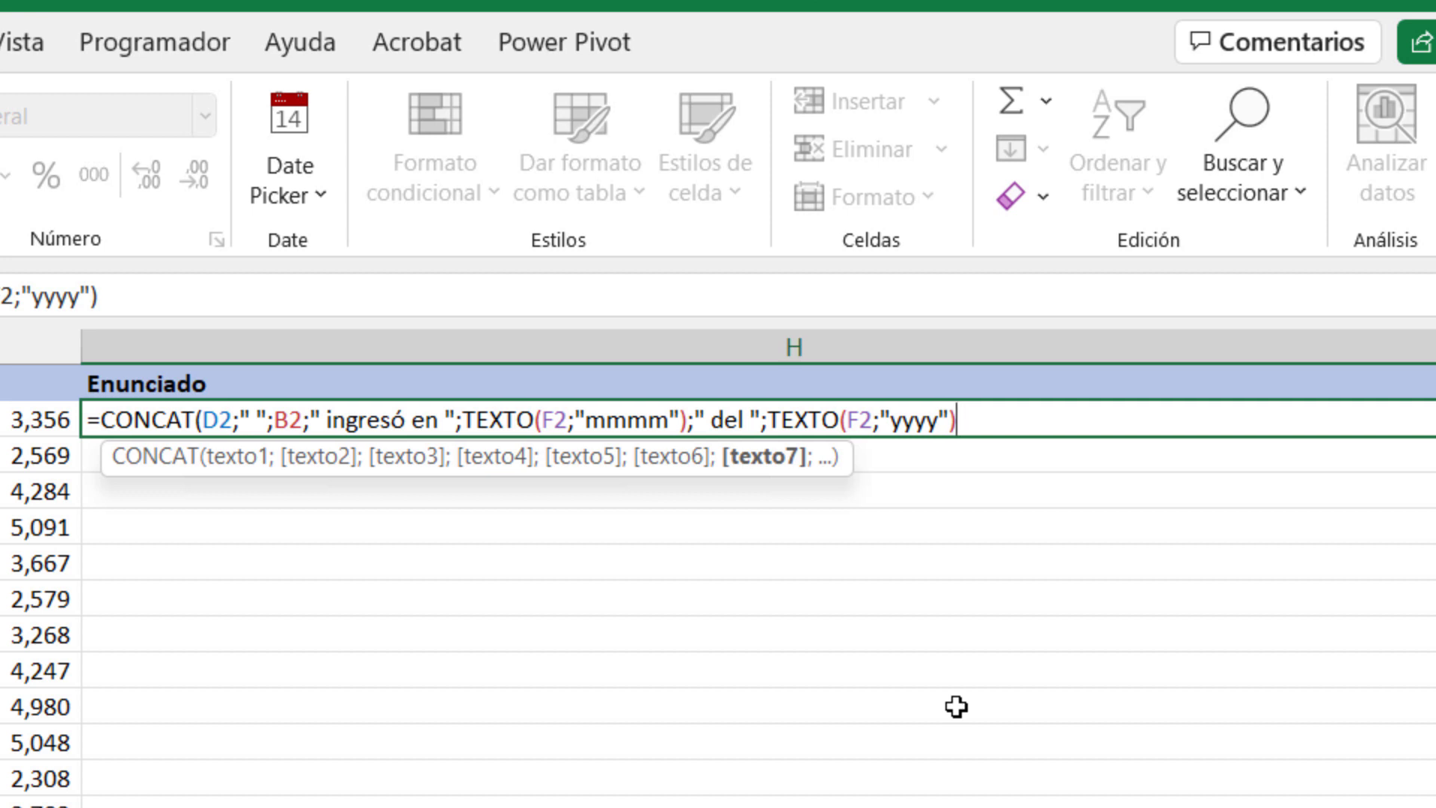
type(";")
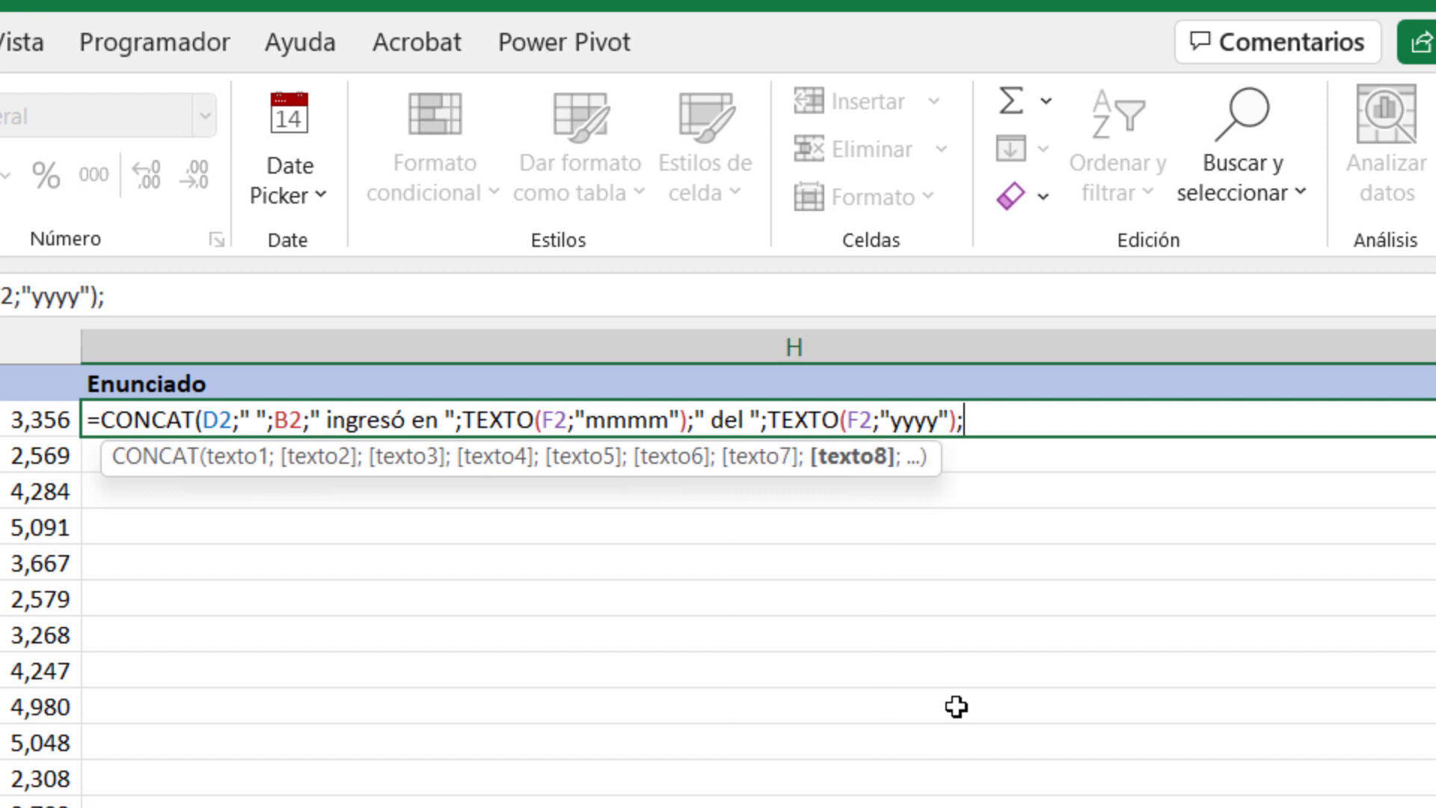
type("\" y actualmente es uno de los \";")
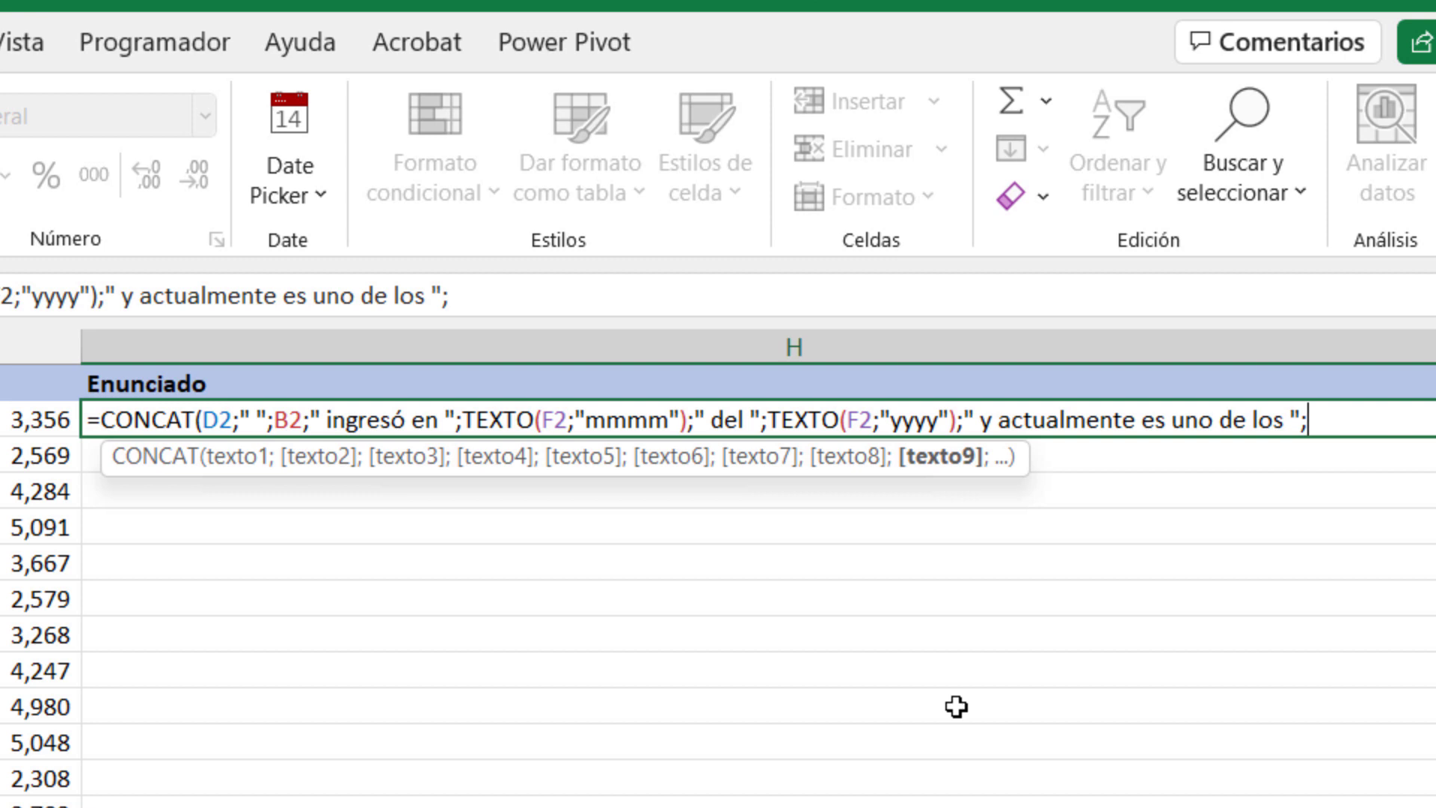
Step: Add CONTAR.SI over Datos!$B$2:$B$801 and begin a nested BUSCARV as its criterion
type("co")
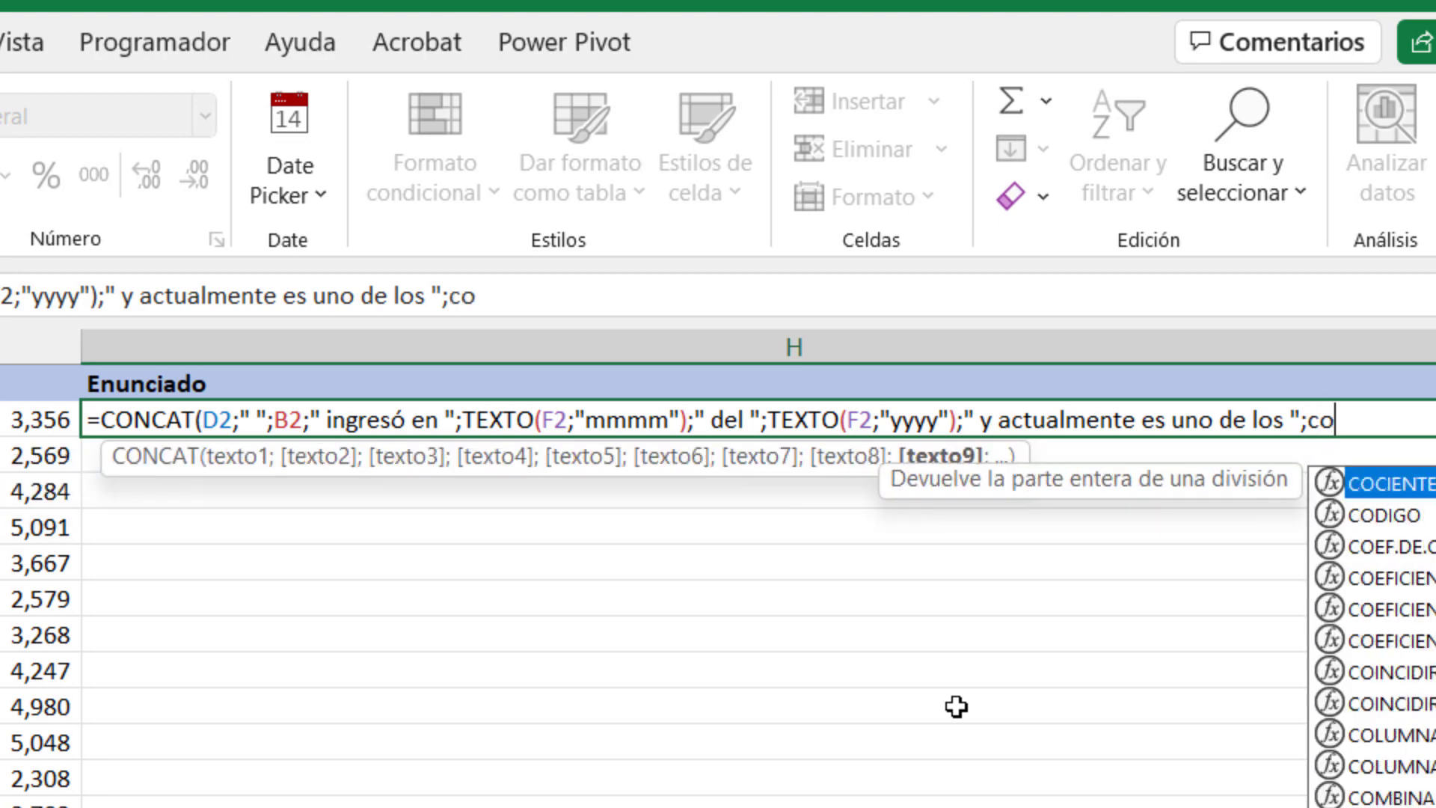
type("ntar.si")
key("Tab")
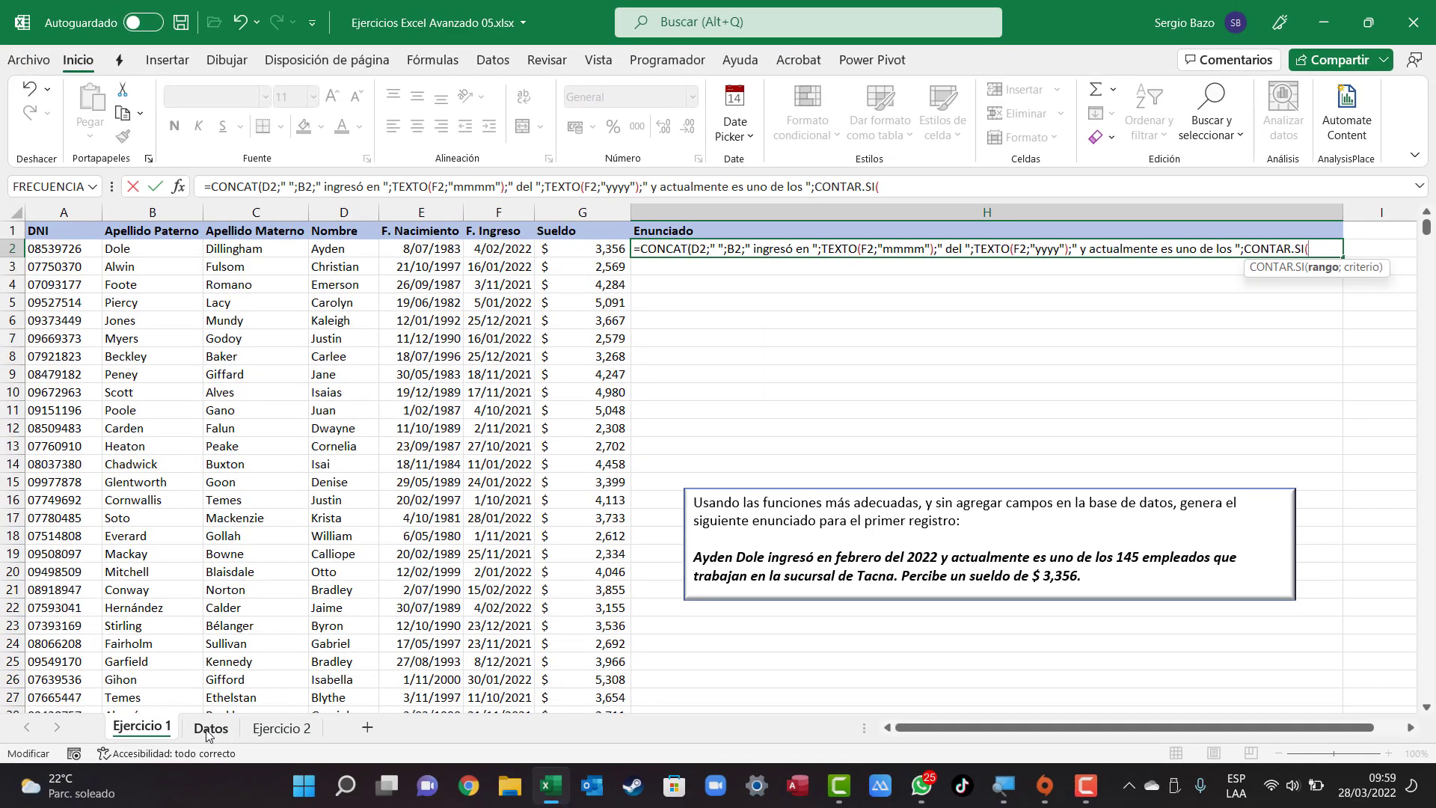
left_click(210, 729)
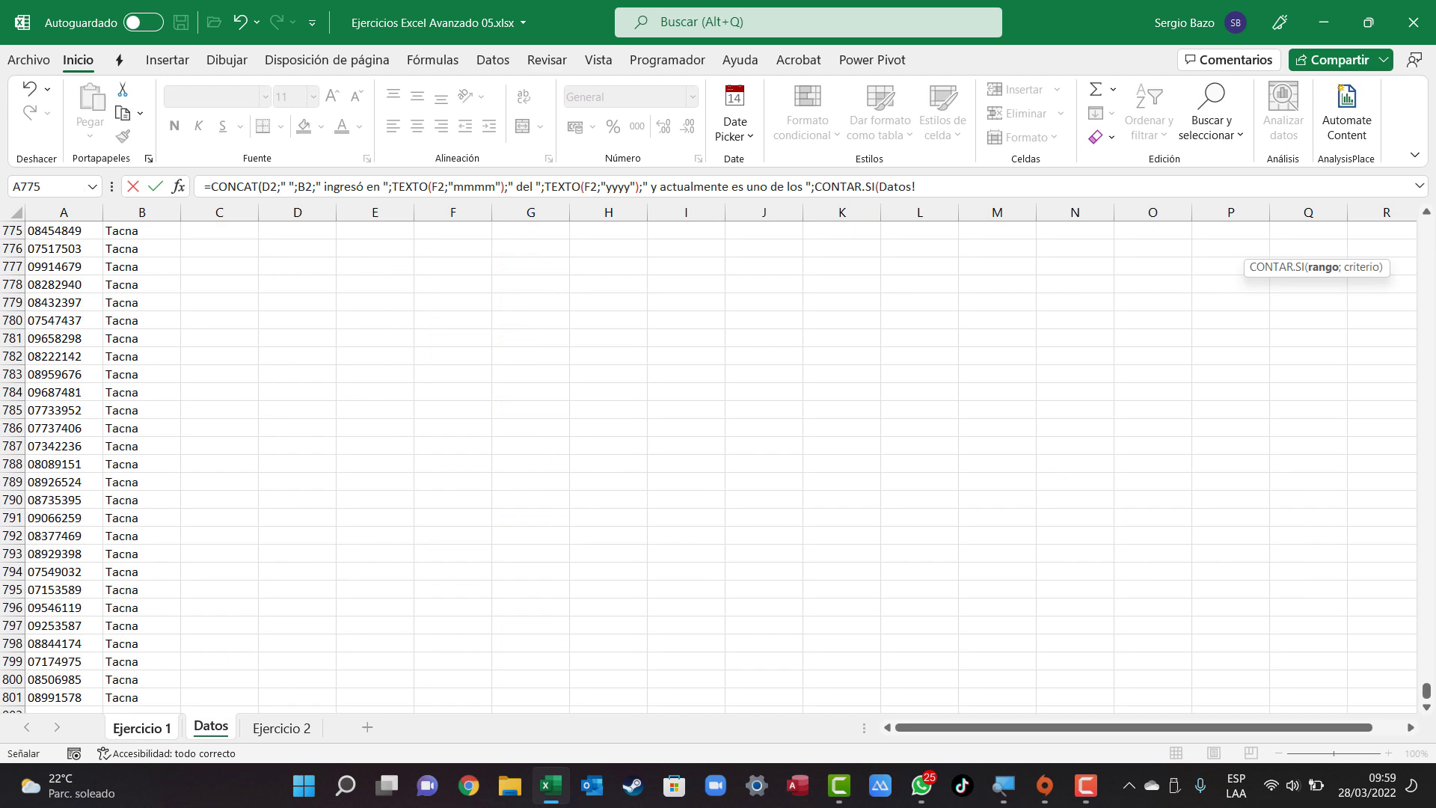
left_click_drag(1426, 691, 1432, 193)
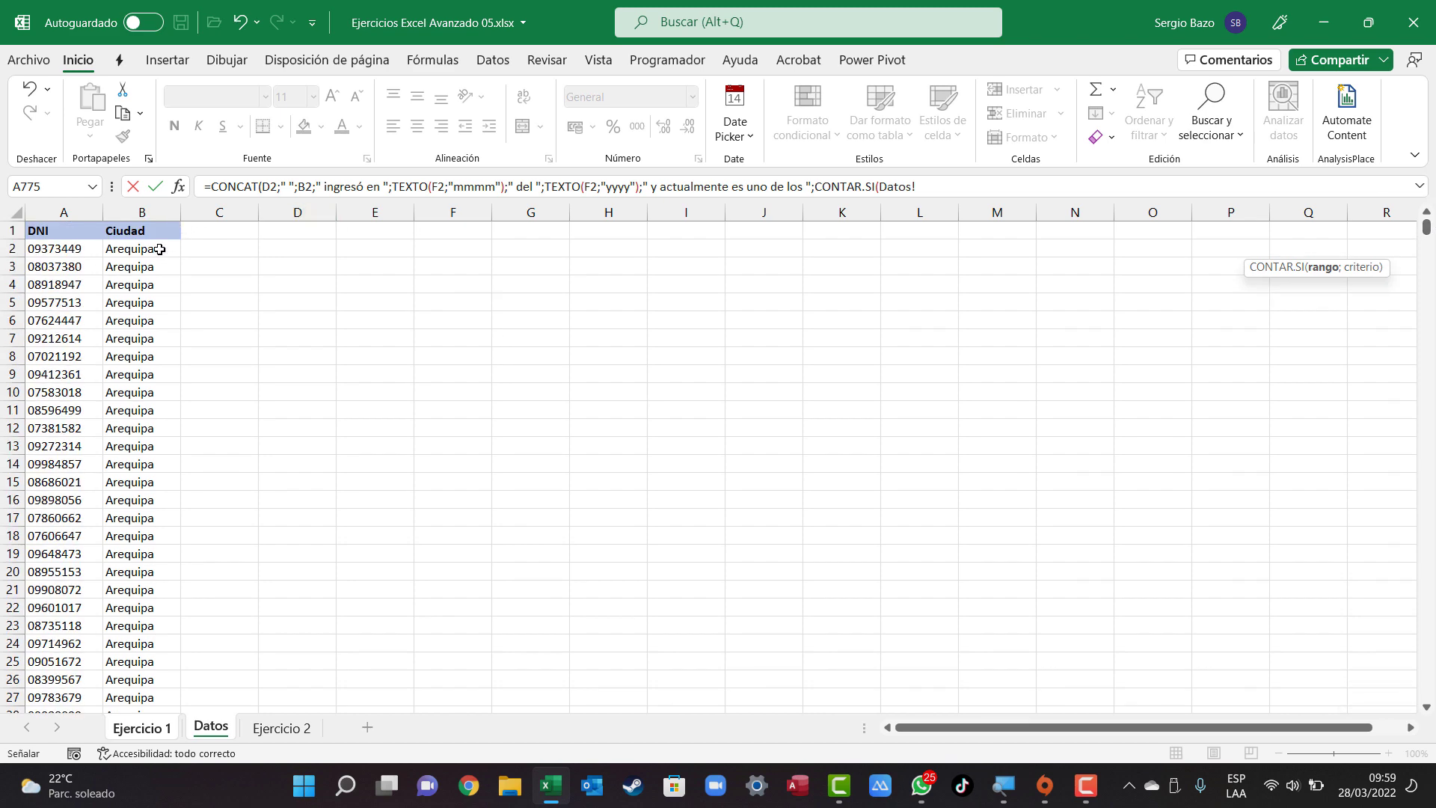
left_click(158, 249)
key("ctrl+shift+Down")
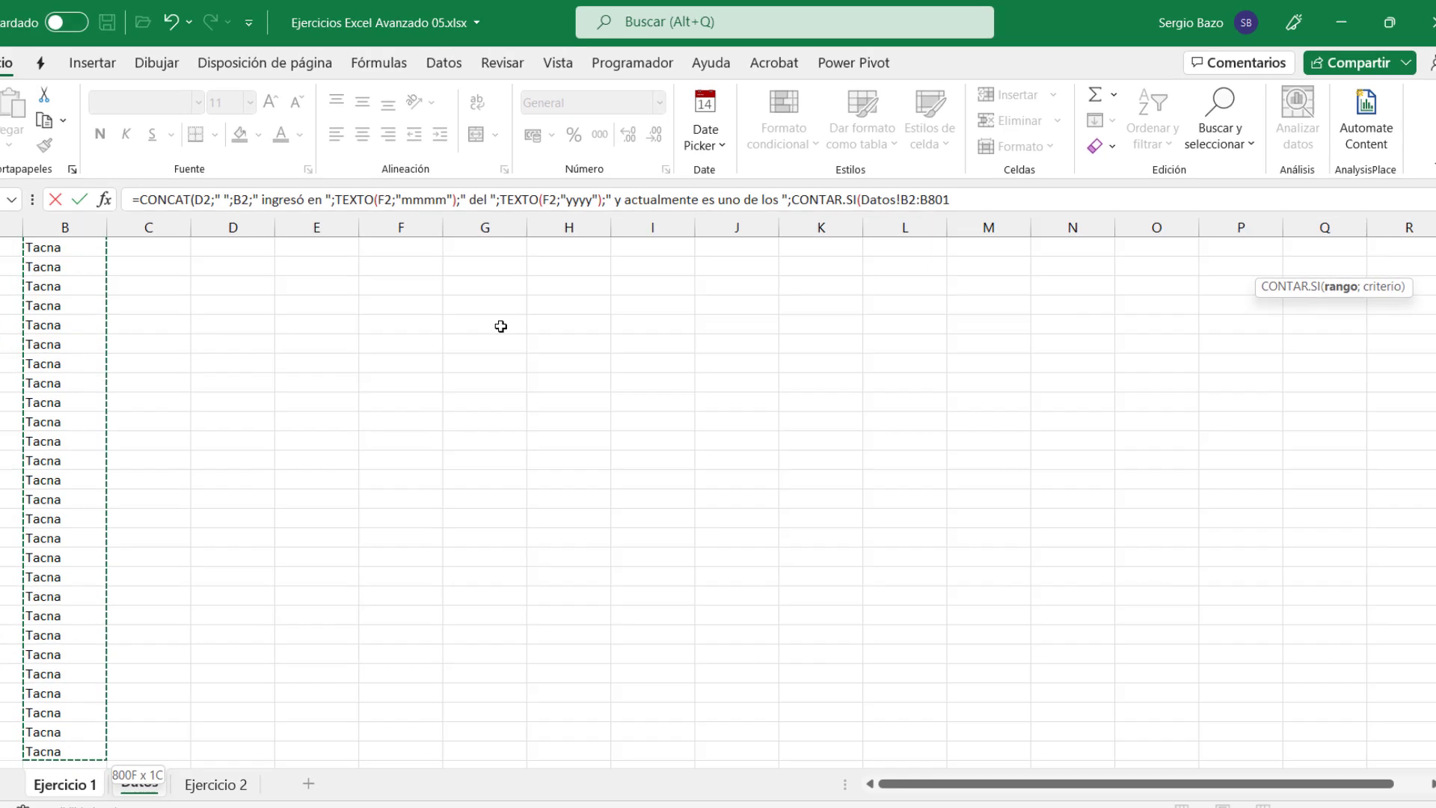
key("F4")
type(";")
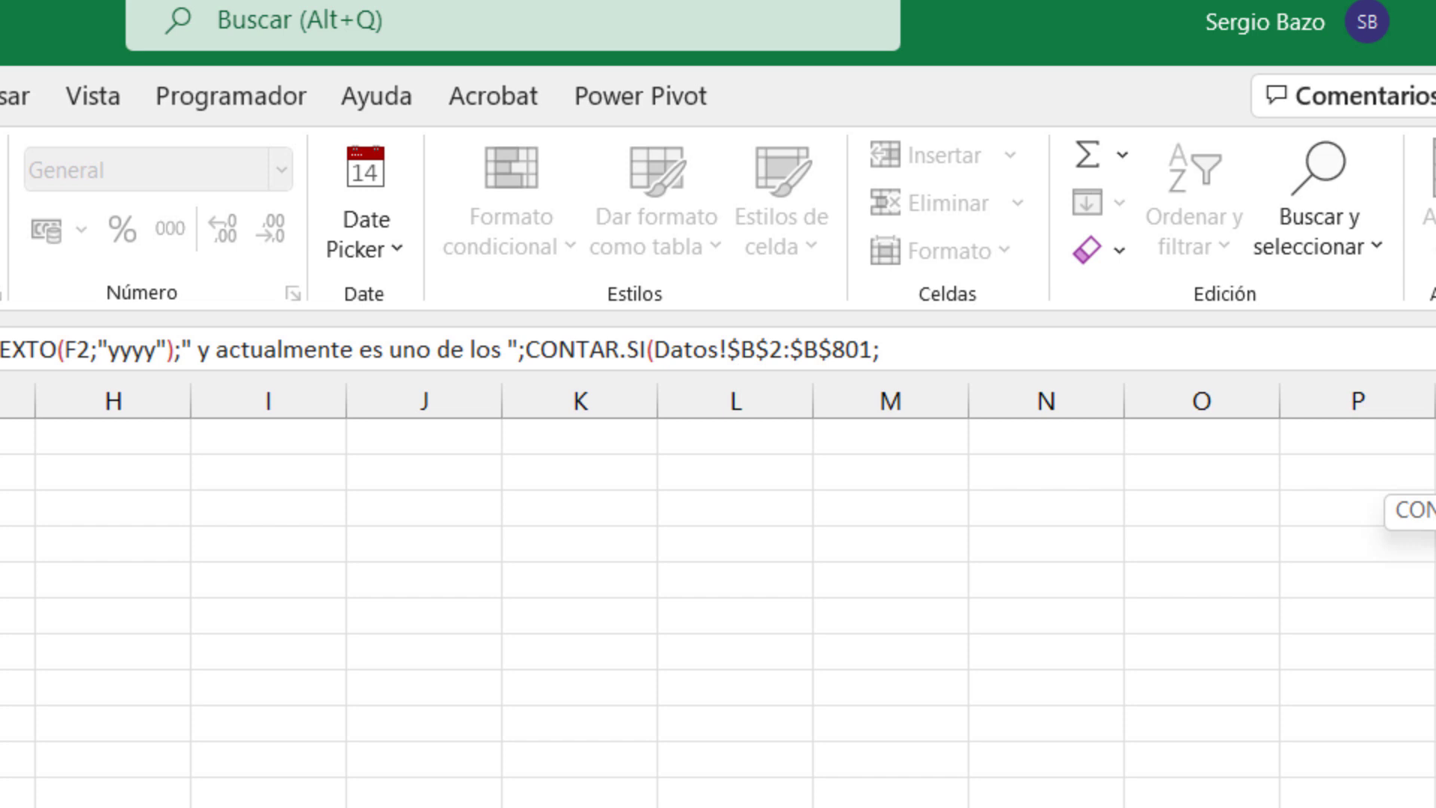
type("bu")
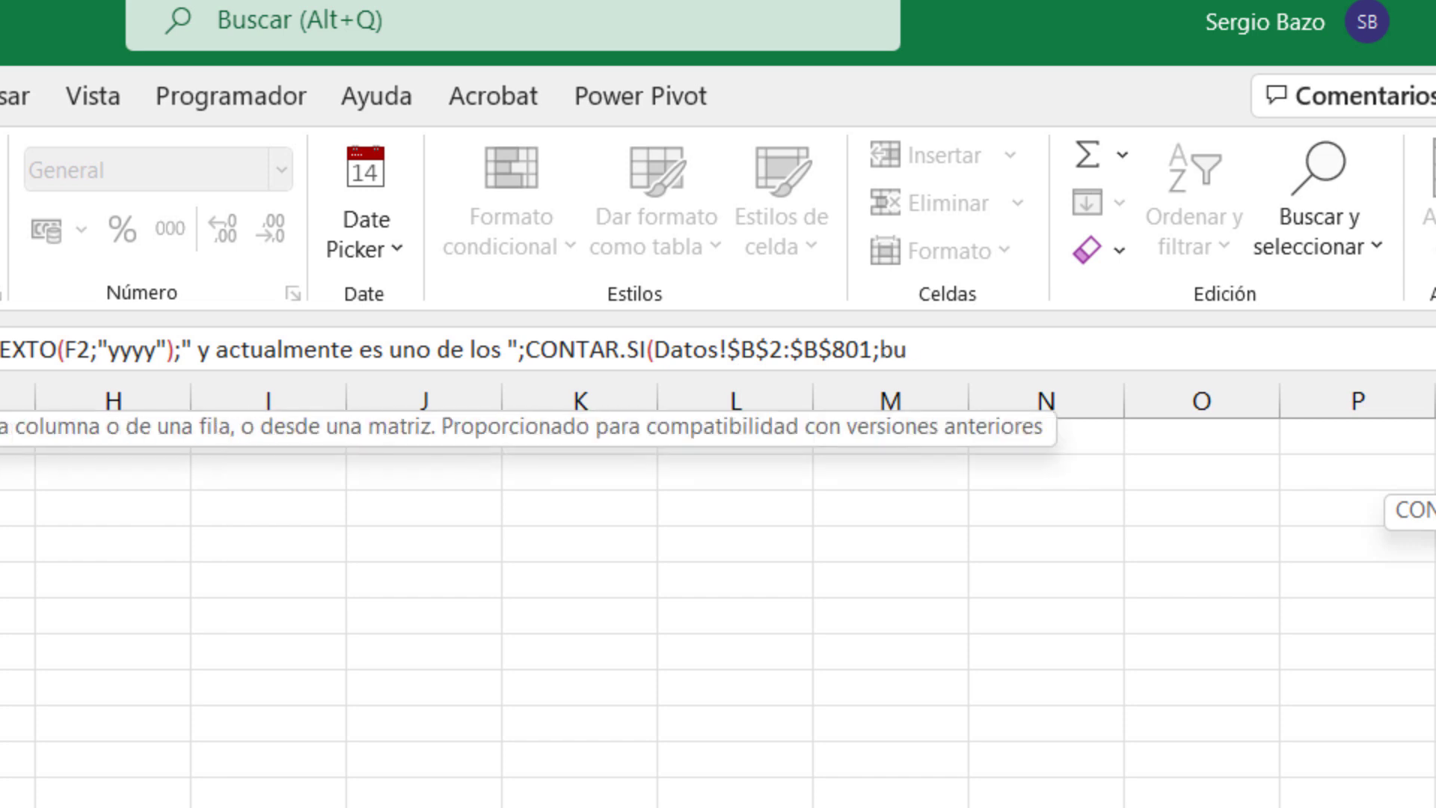
type("sc")
key("Tab")
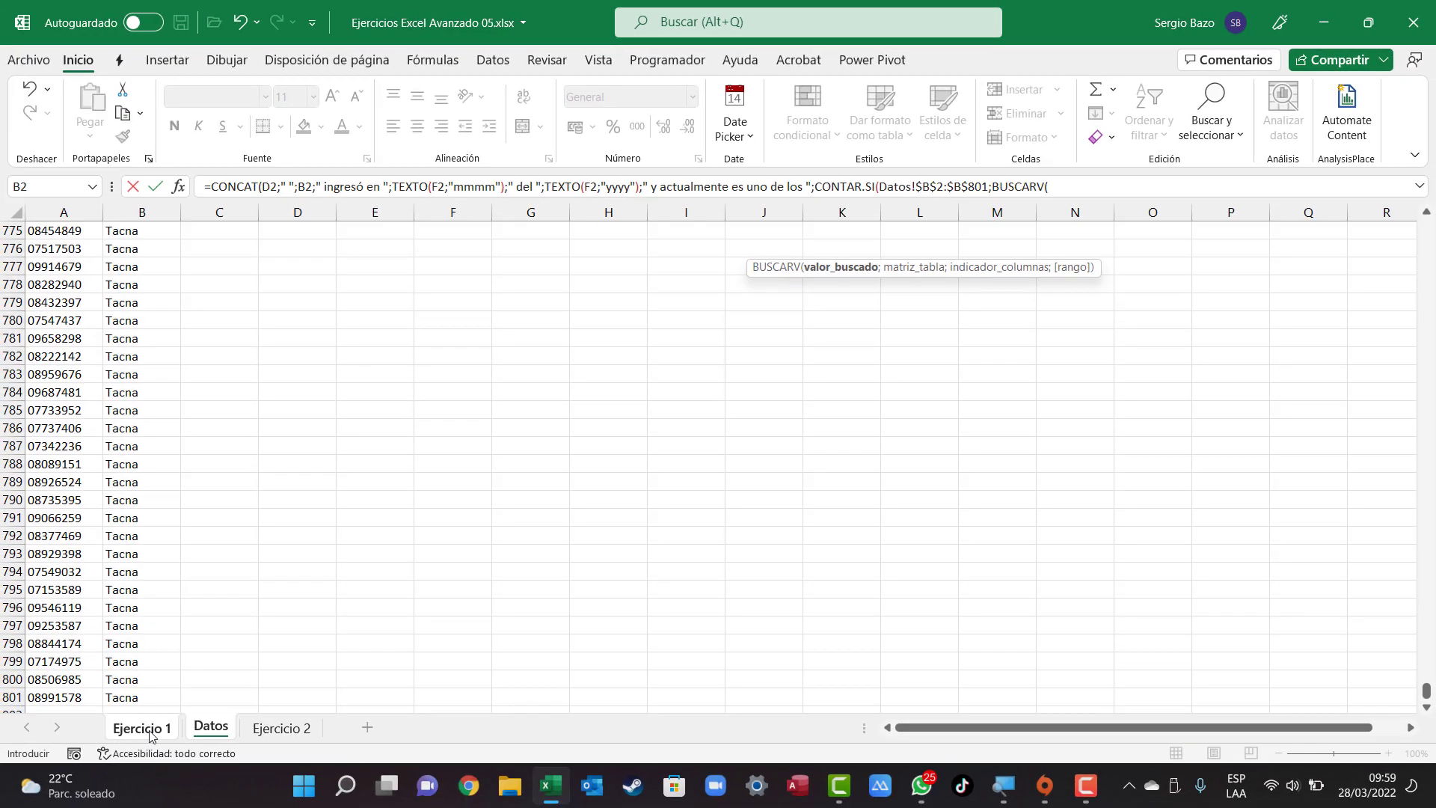
Step: Complete the criterion as BUSCARV('Ejercicio 1'!A2;Datos!$A$1:$B$801;2;0) and close CONTAR.SI
left_click(142, 726)
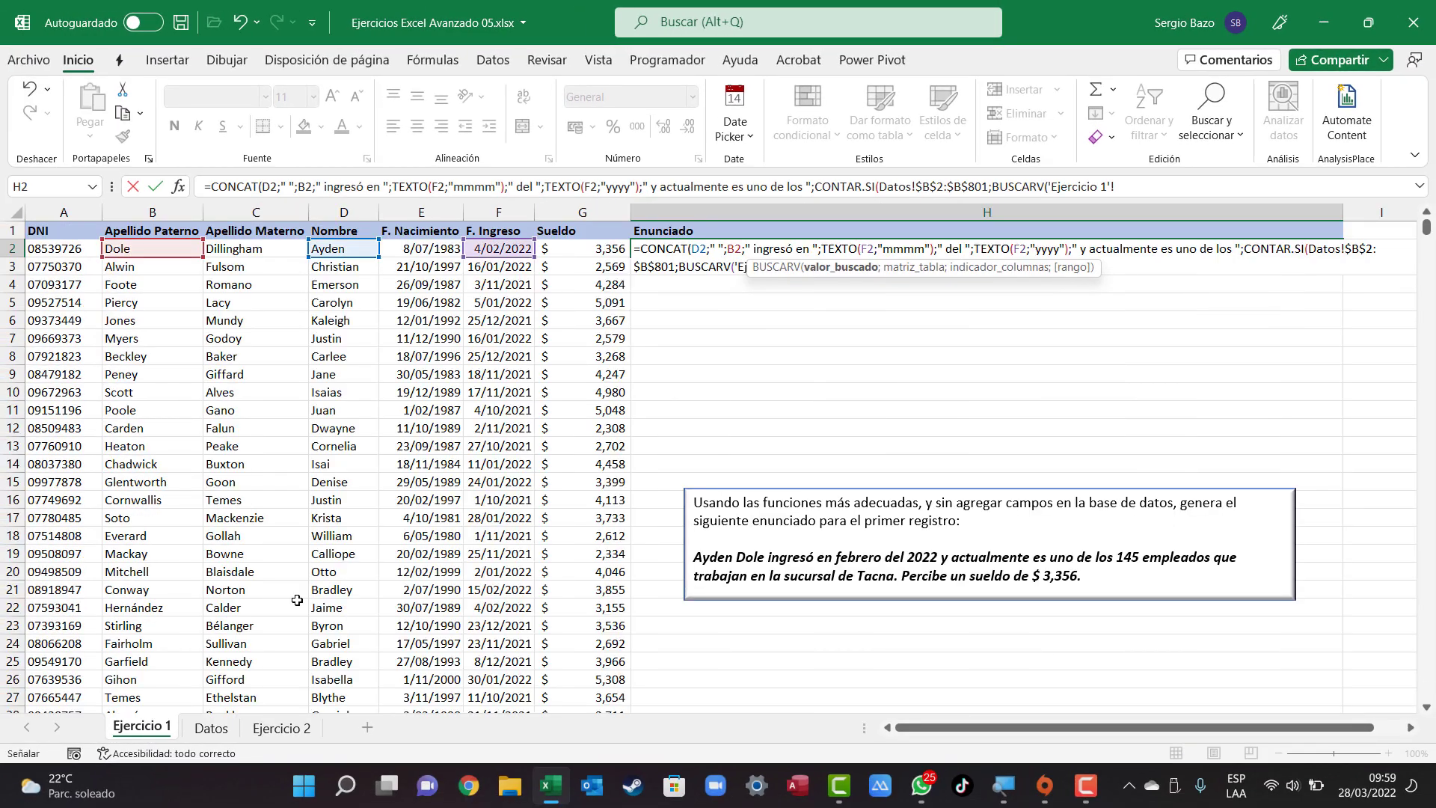
left_click(62, 247)
type(";")
left_click(211, 727)
left_click_drag(1426, 703, 1434, 152)
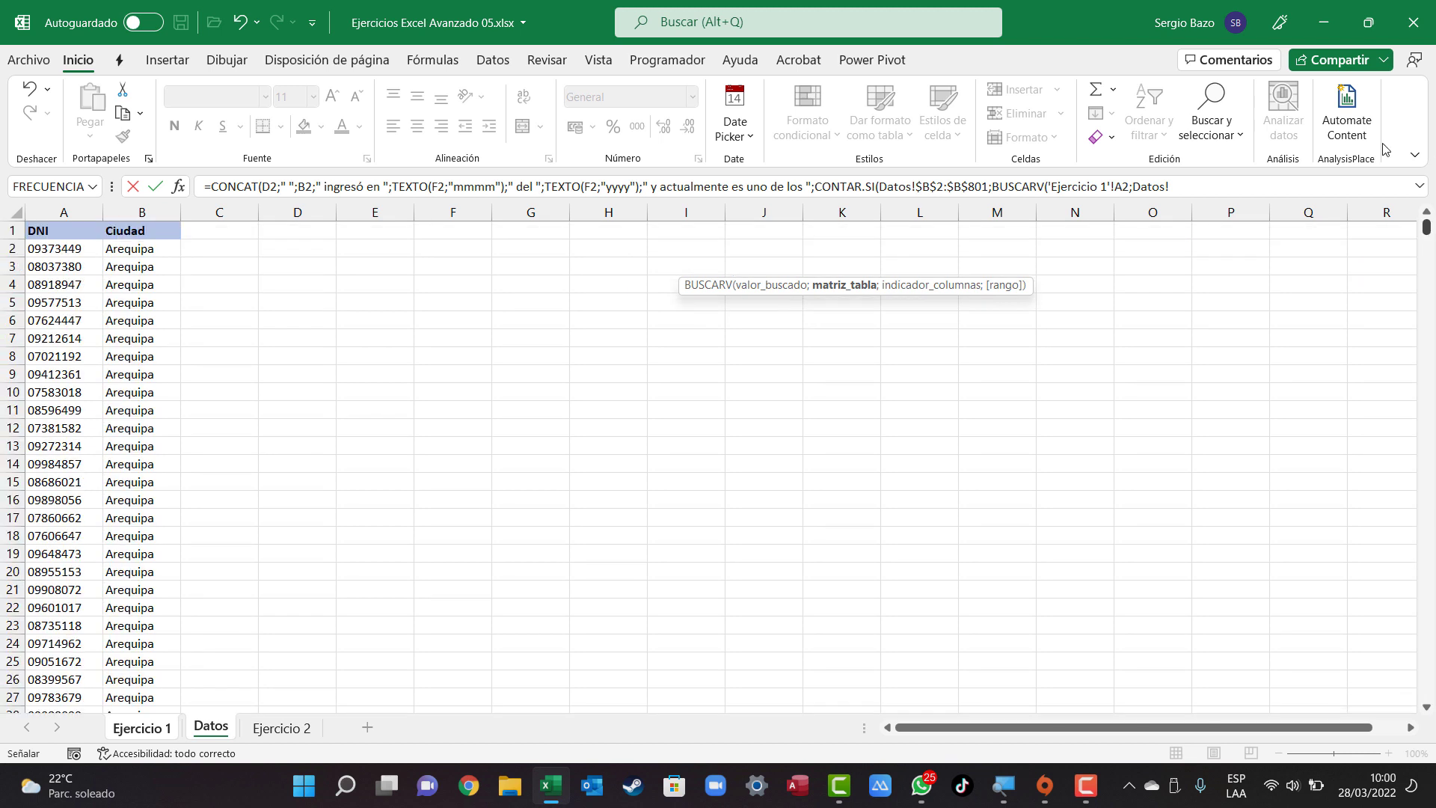
left_click(63, 230)
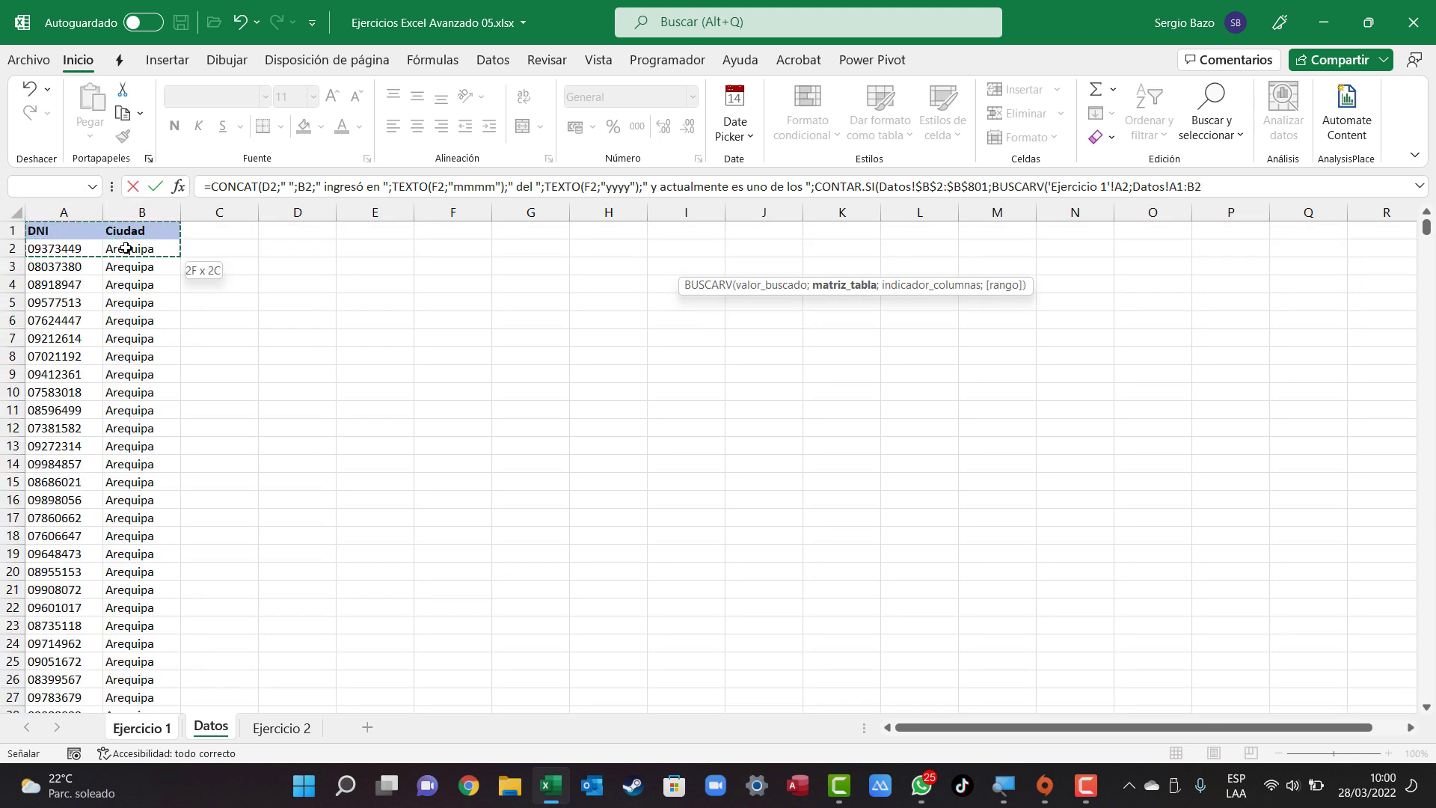
key("ctrl+shift+Down")
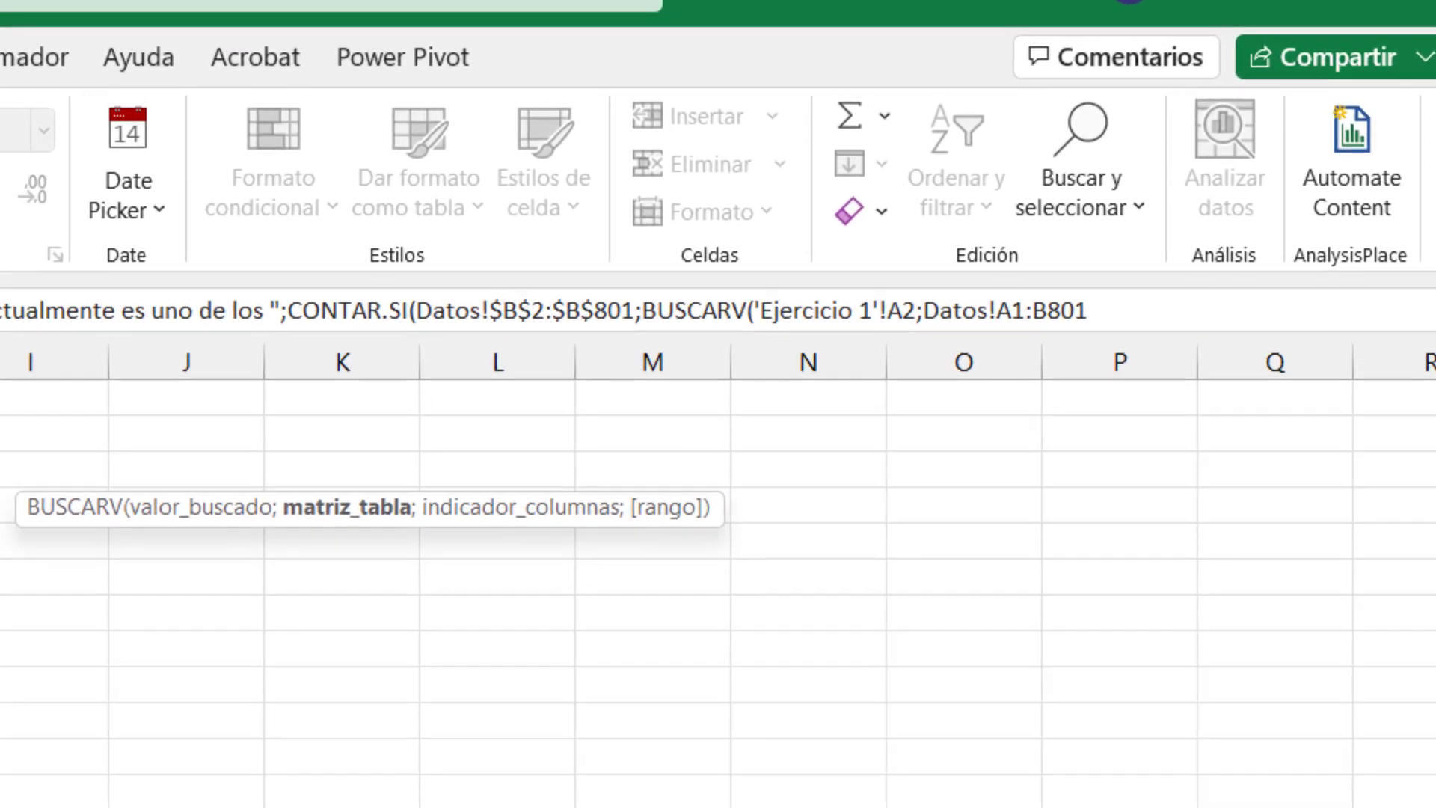
key("F4")
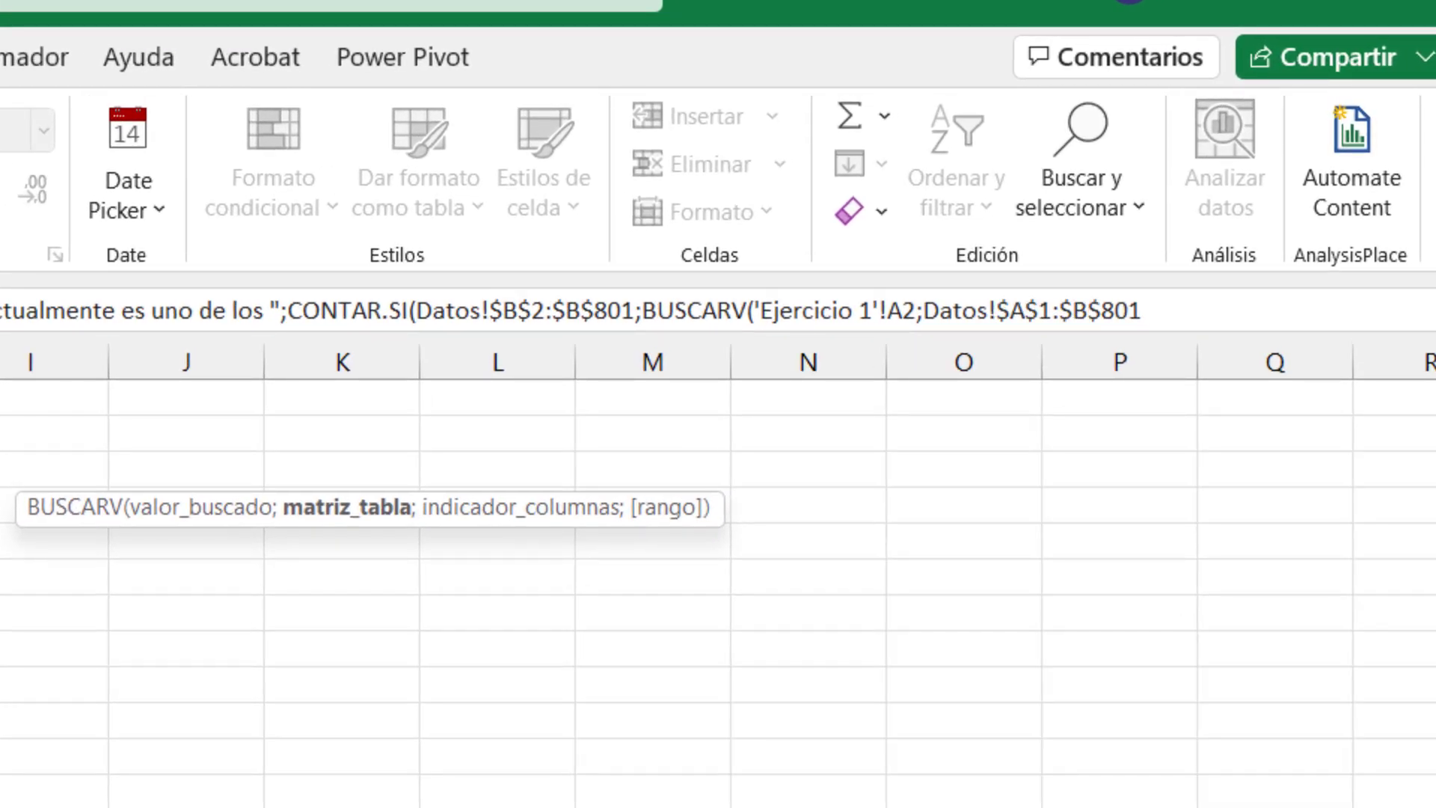
type(";")
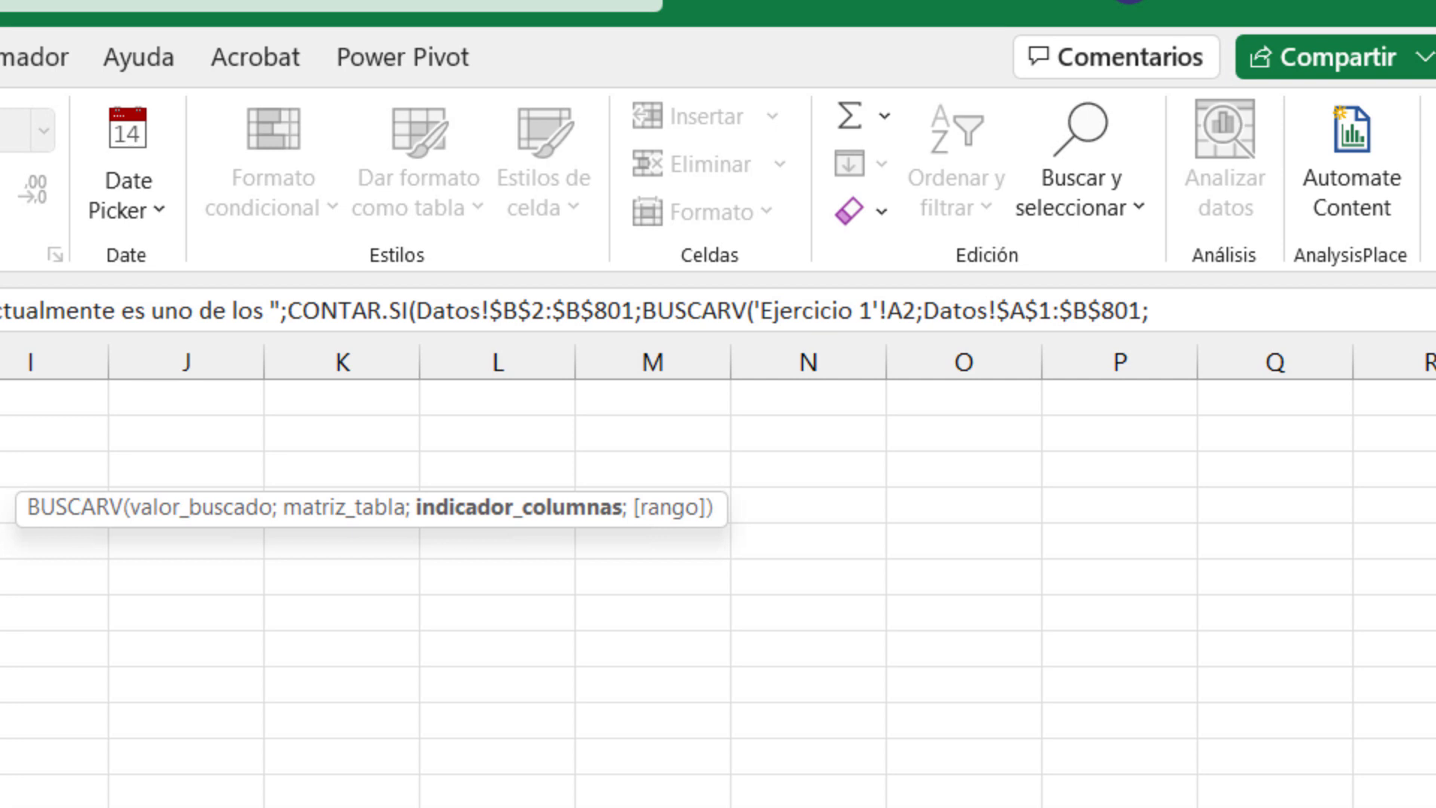
type("2")
type(";0")
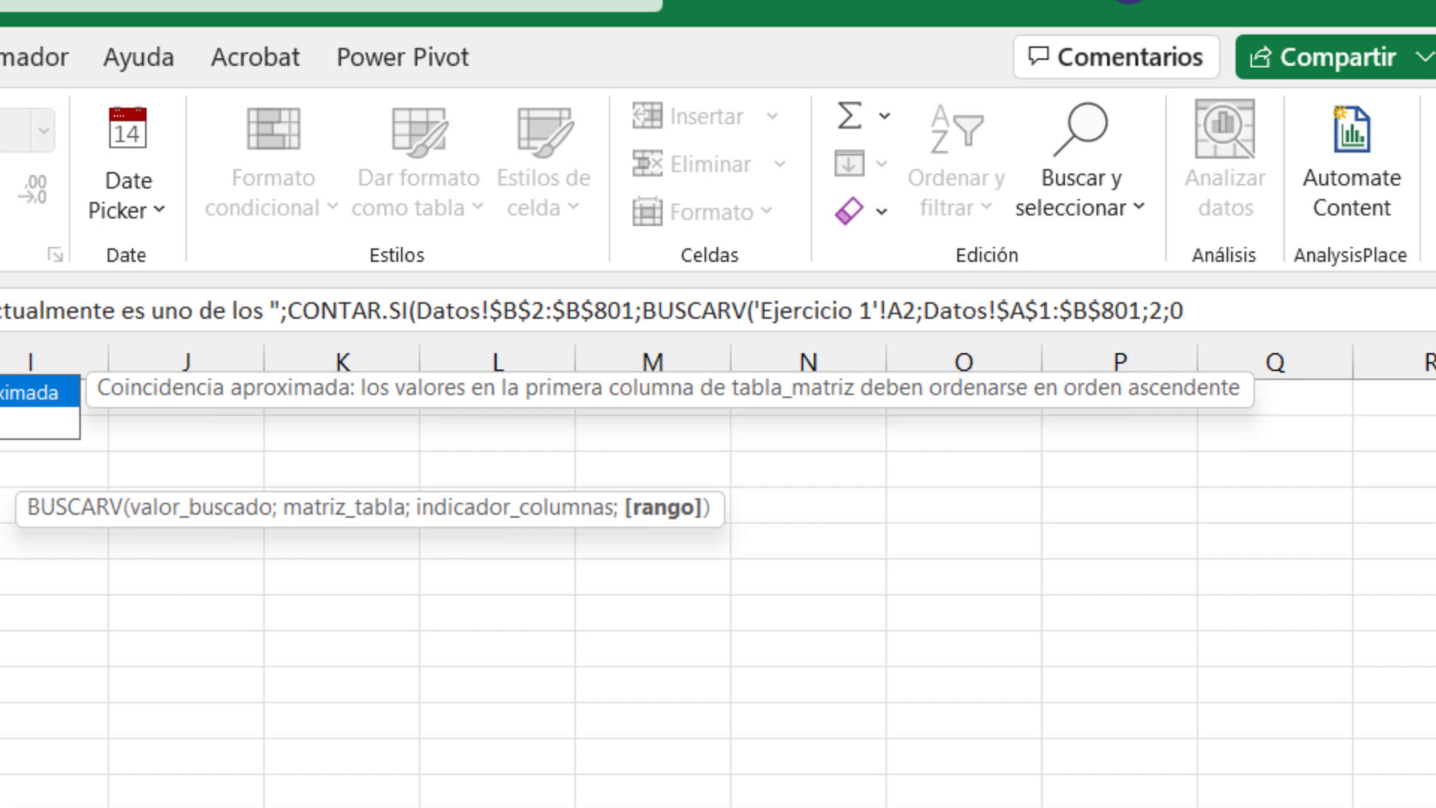
type(")")
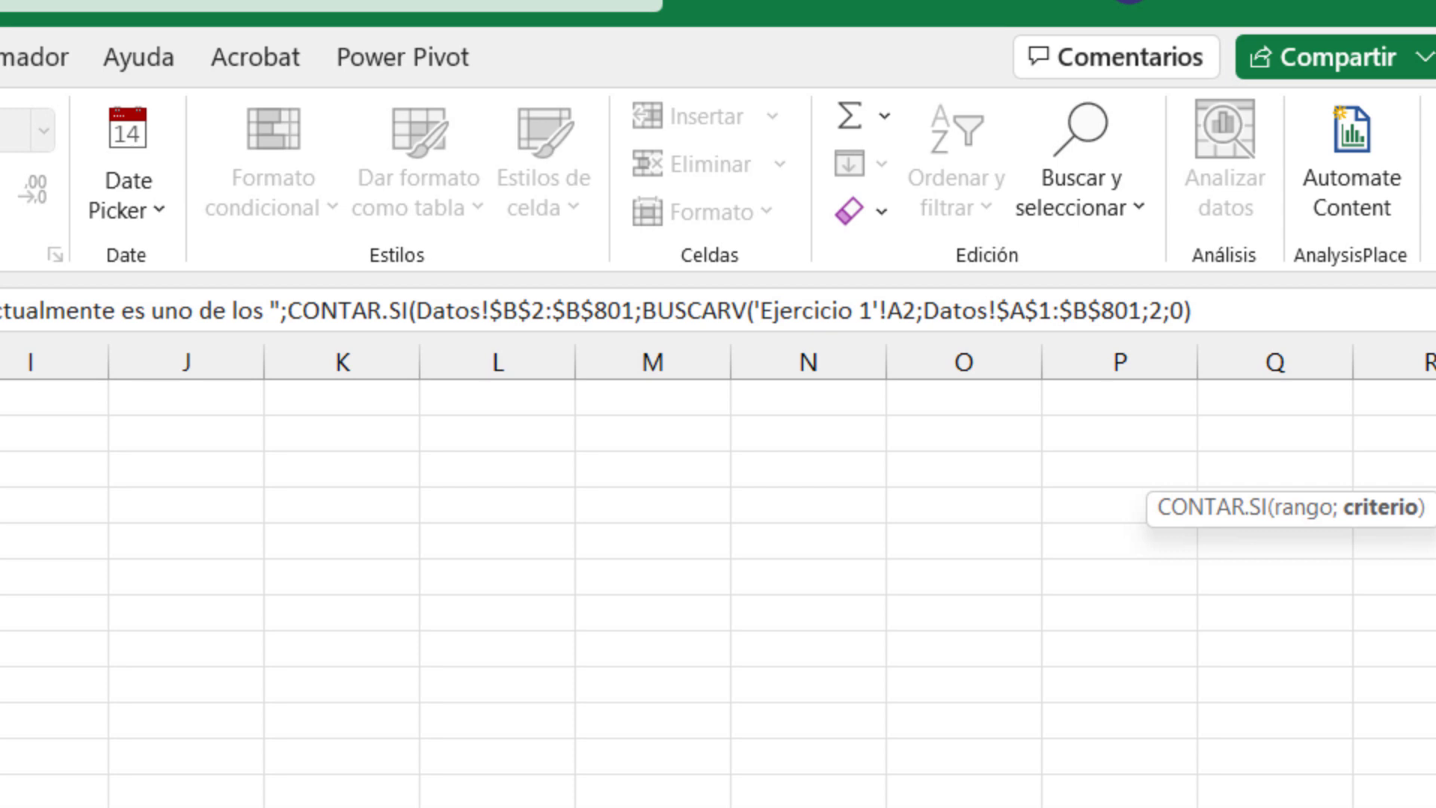
type(")")
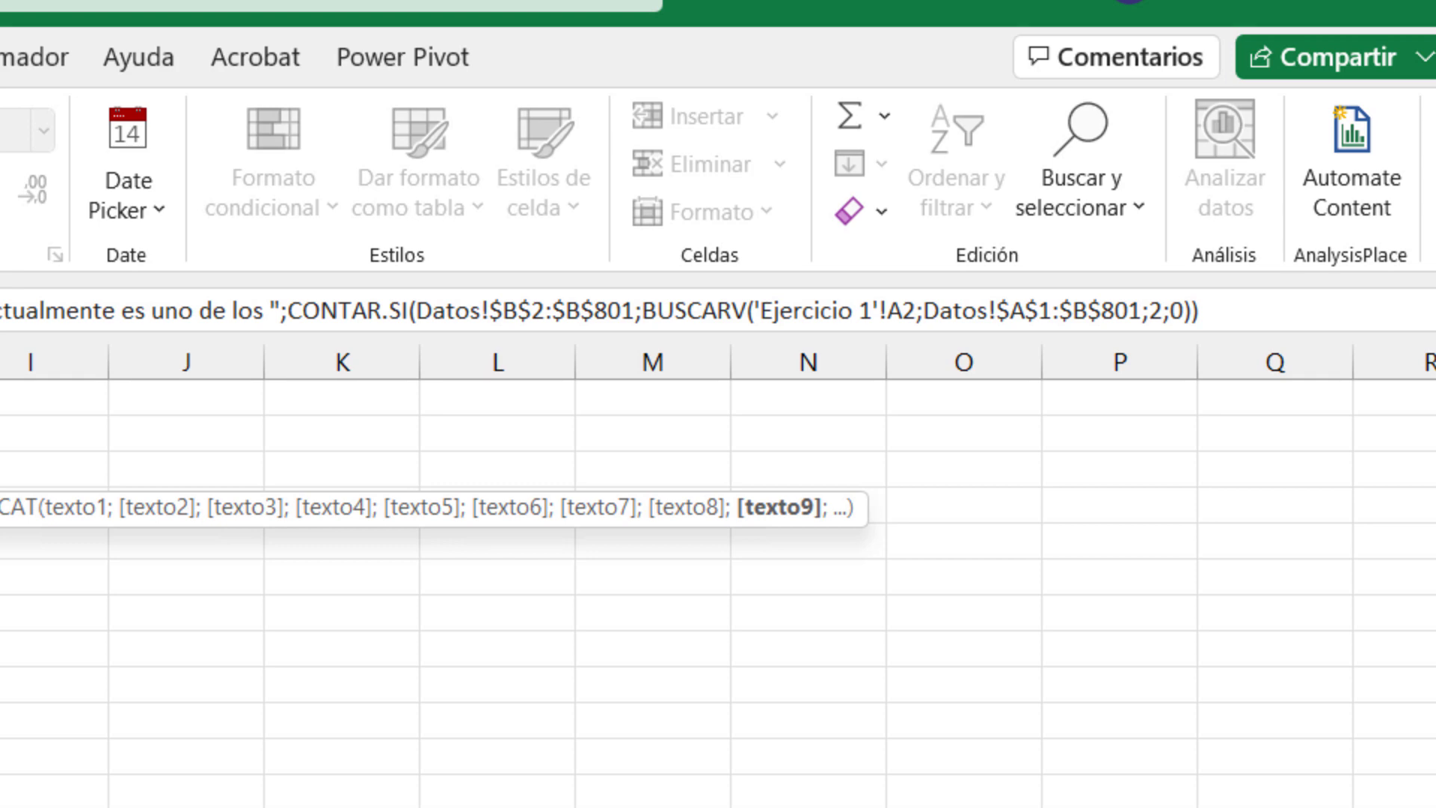
type(";")
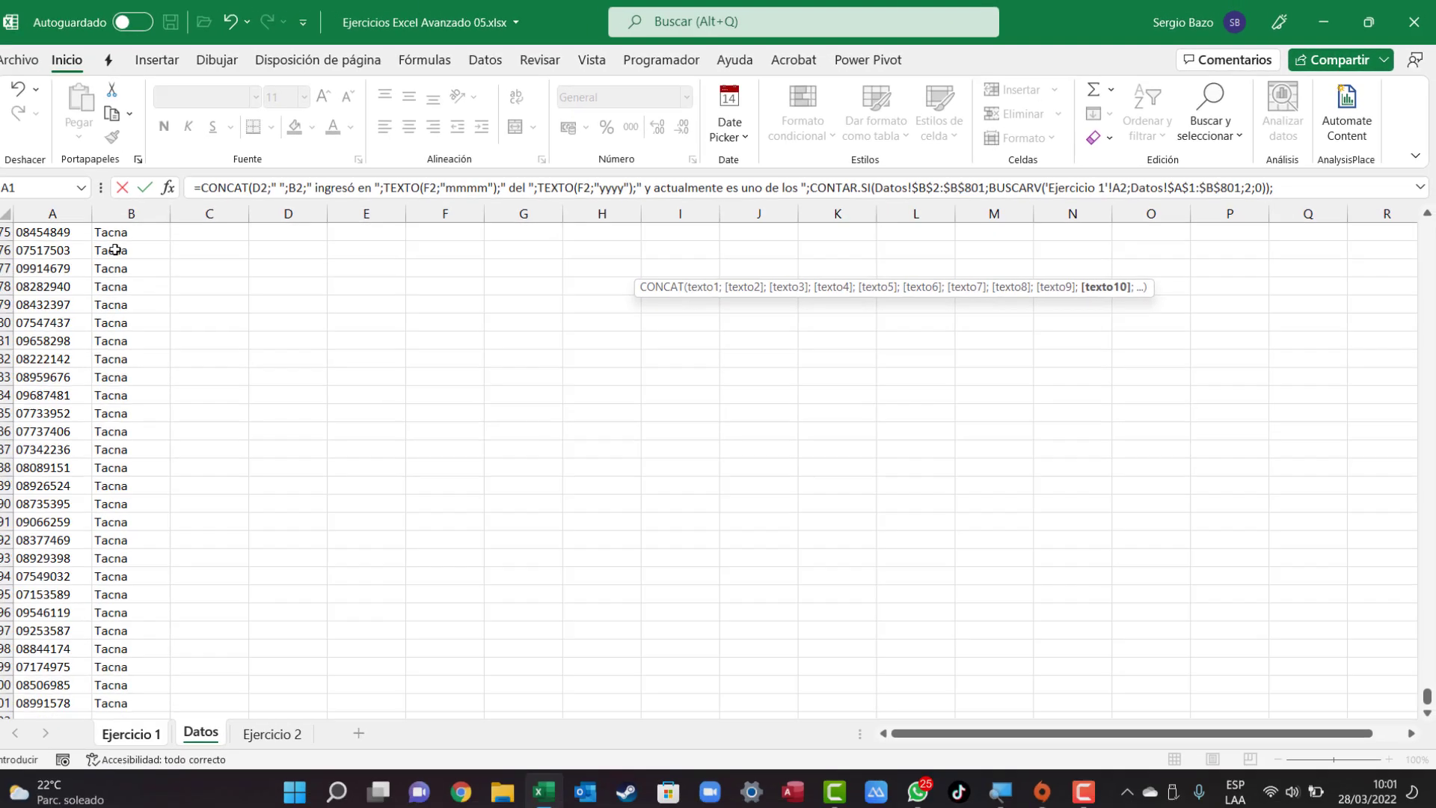
left_click(139, 729)
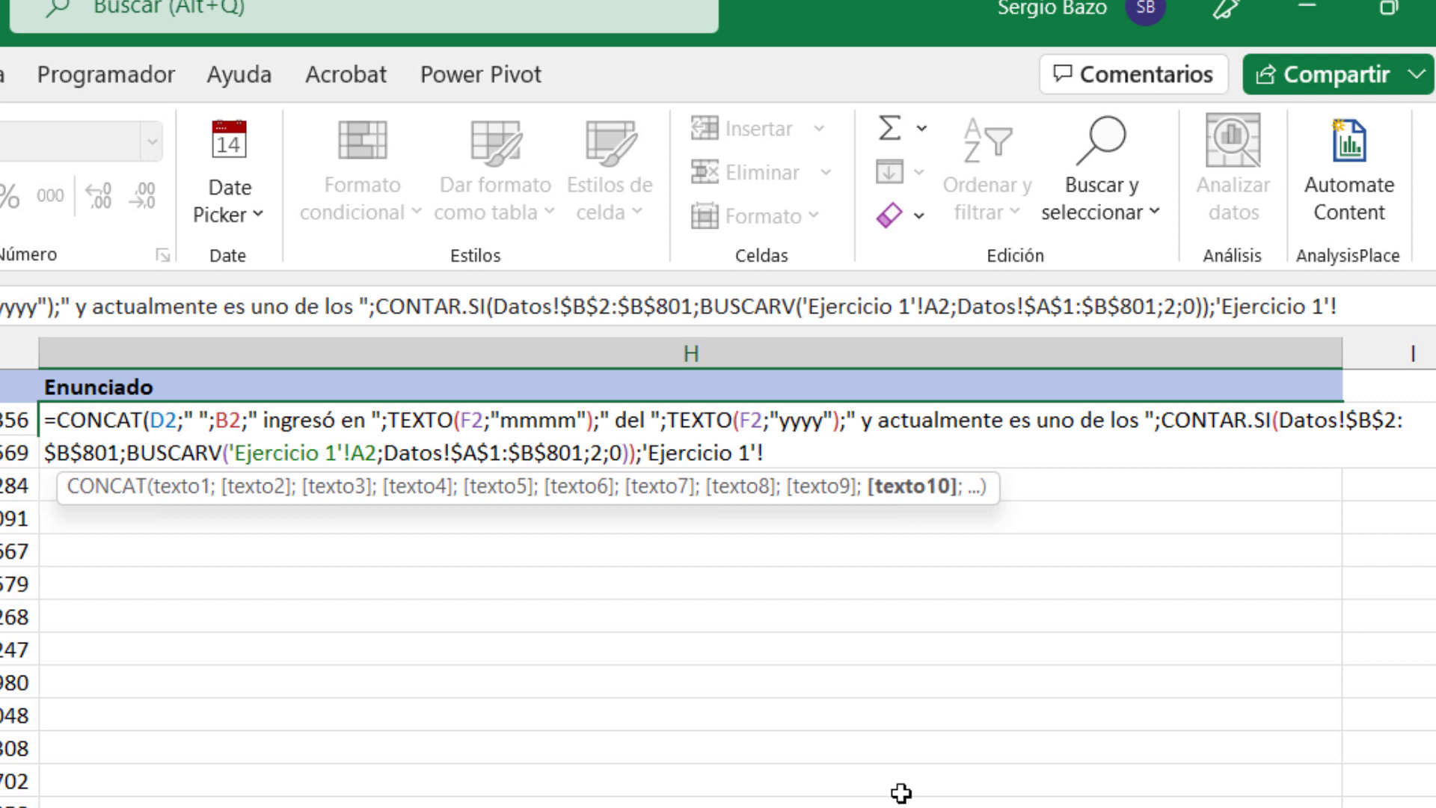
Step: Append " empleados que trabajan en la sucursal de ", the copied BUSCARV city lookup, and ". Percibe un sueldo de $ "
key("BackSpace")
key("BackSpace")
key("BackSpace")
key("BackSpace")
key("BackSpace")
key("BackSpace")
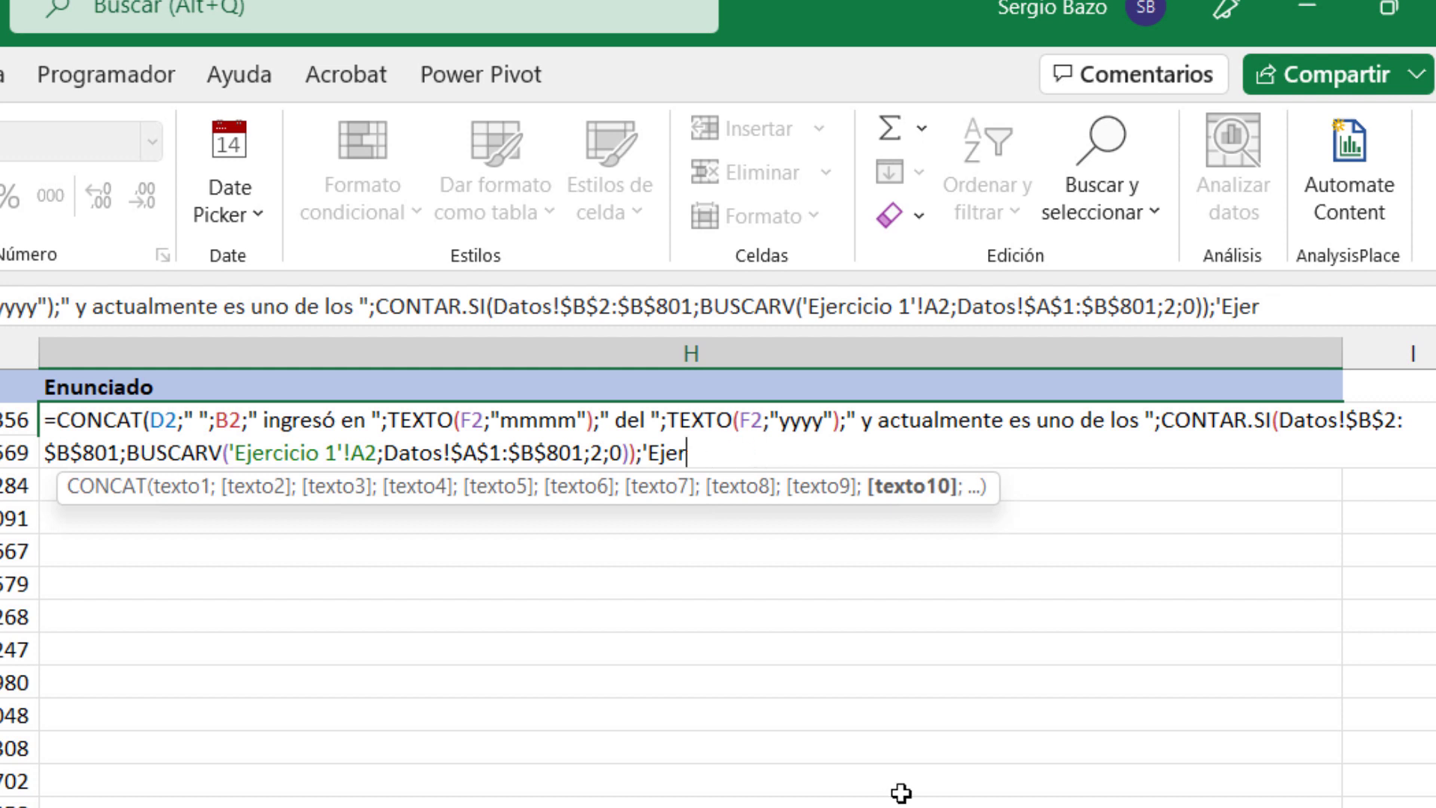
key("BackSpace")
key("BackSpace")
key("BackSpace")
key("BackSpace")
key("BackSpace")
type("\" empleados que trabajan en la sucursal de \";")
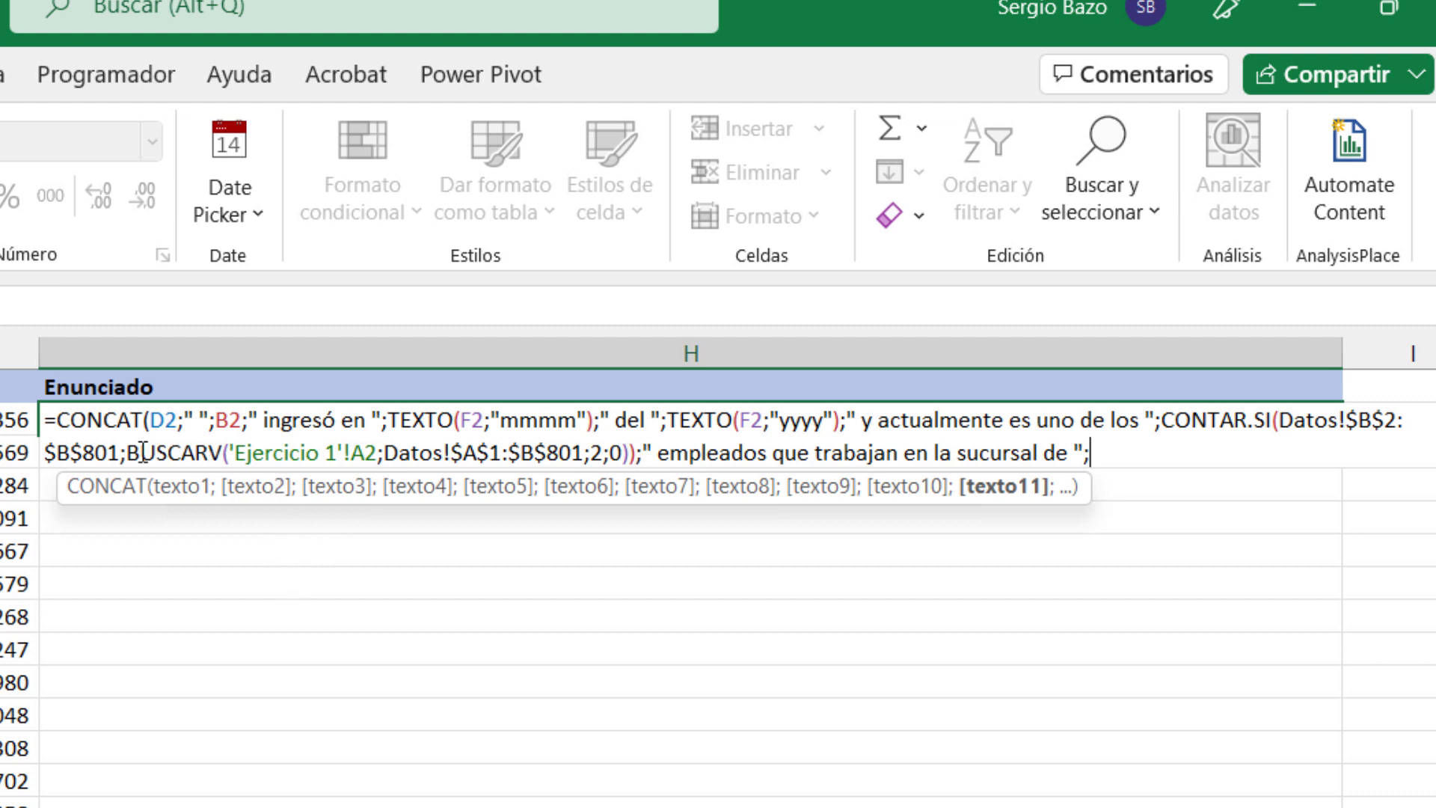
left_click_drag(127, 452, 625, 454)
key("ctrl+c")
left_click(1129, 451)
key("ctrl+v")
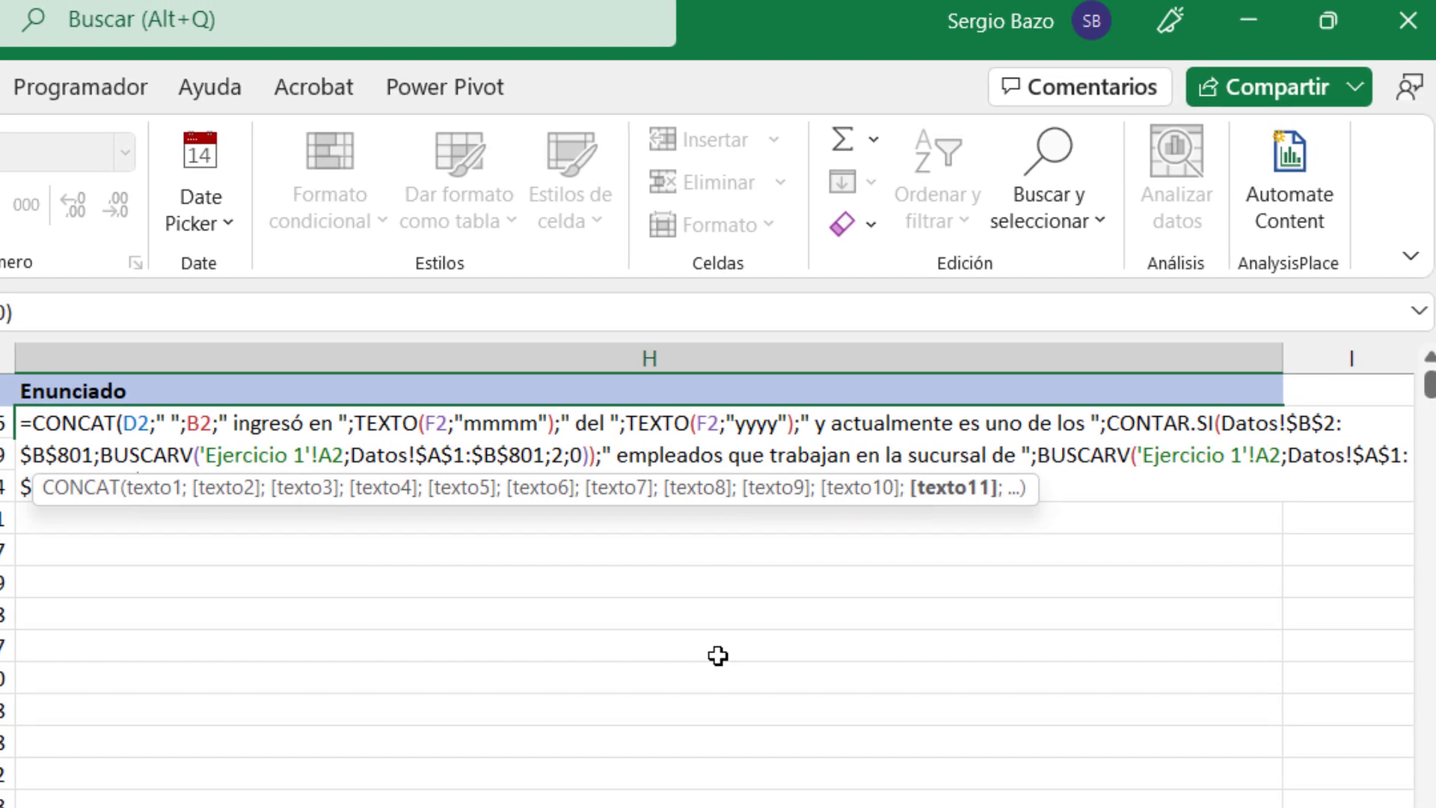
type(";")
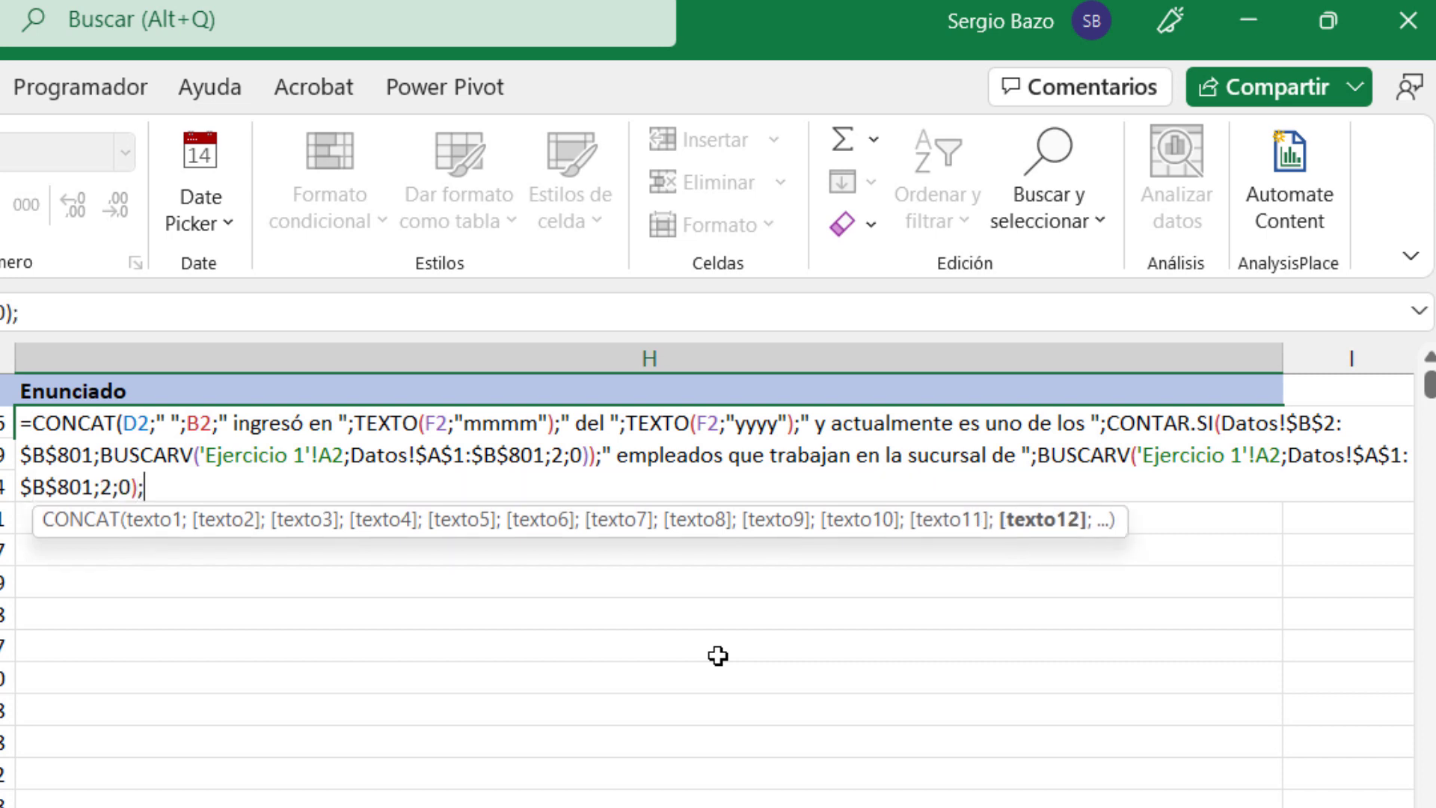
type("\"")
type(".")
type(" Percibe un sueldo de $ ")
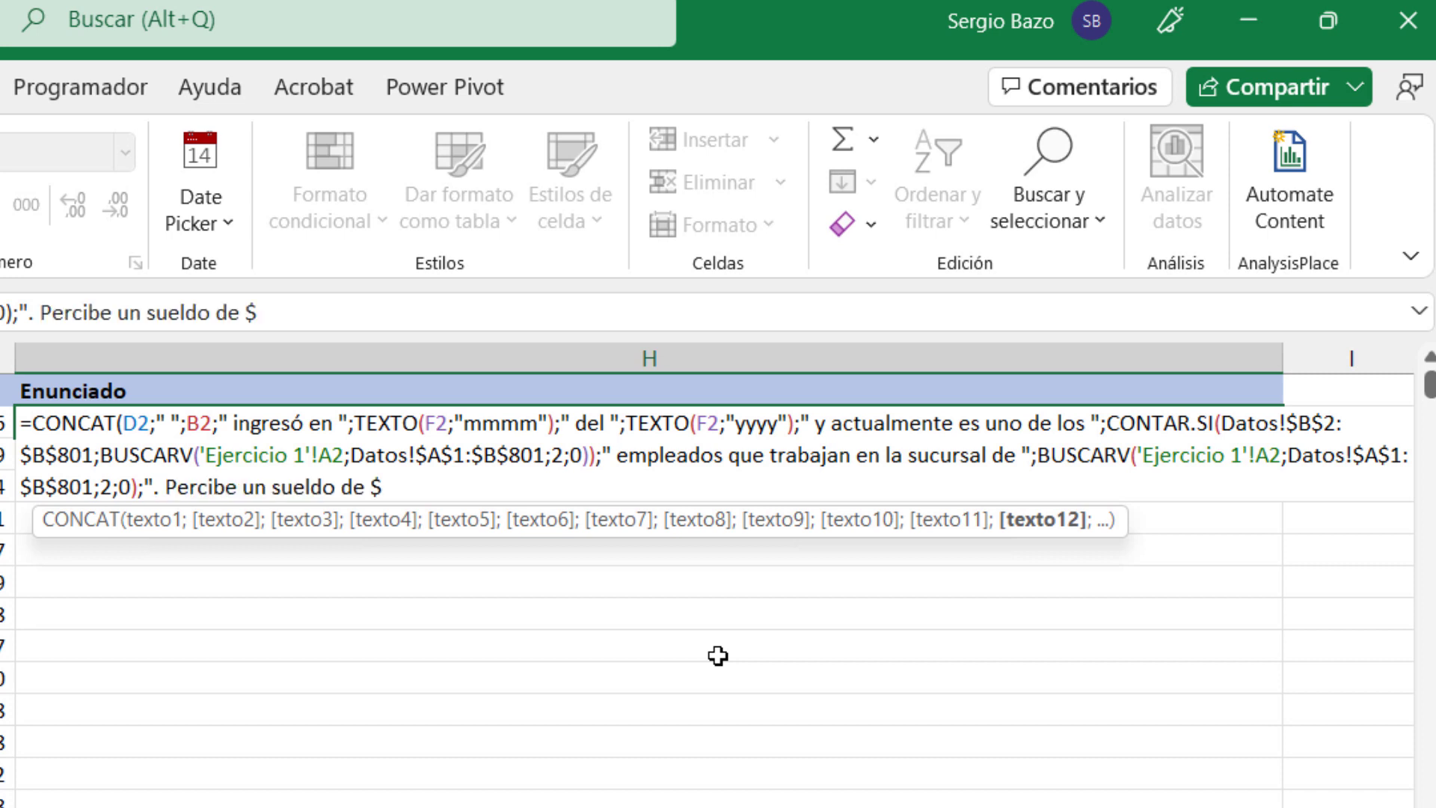
type("\";")
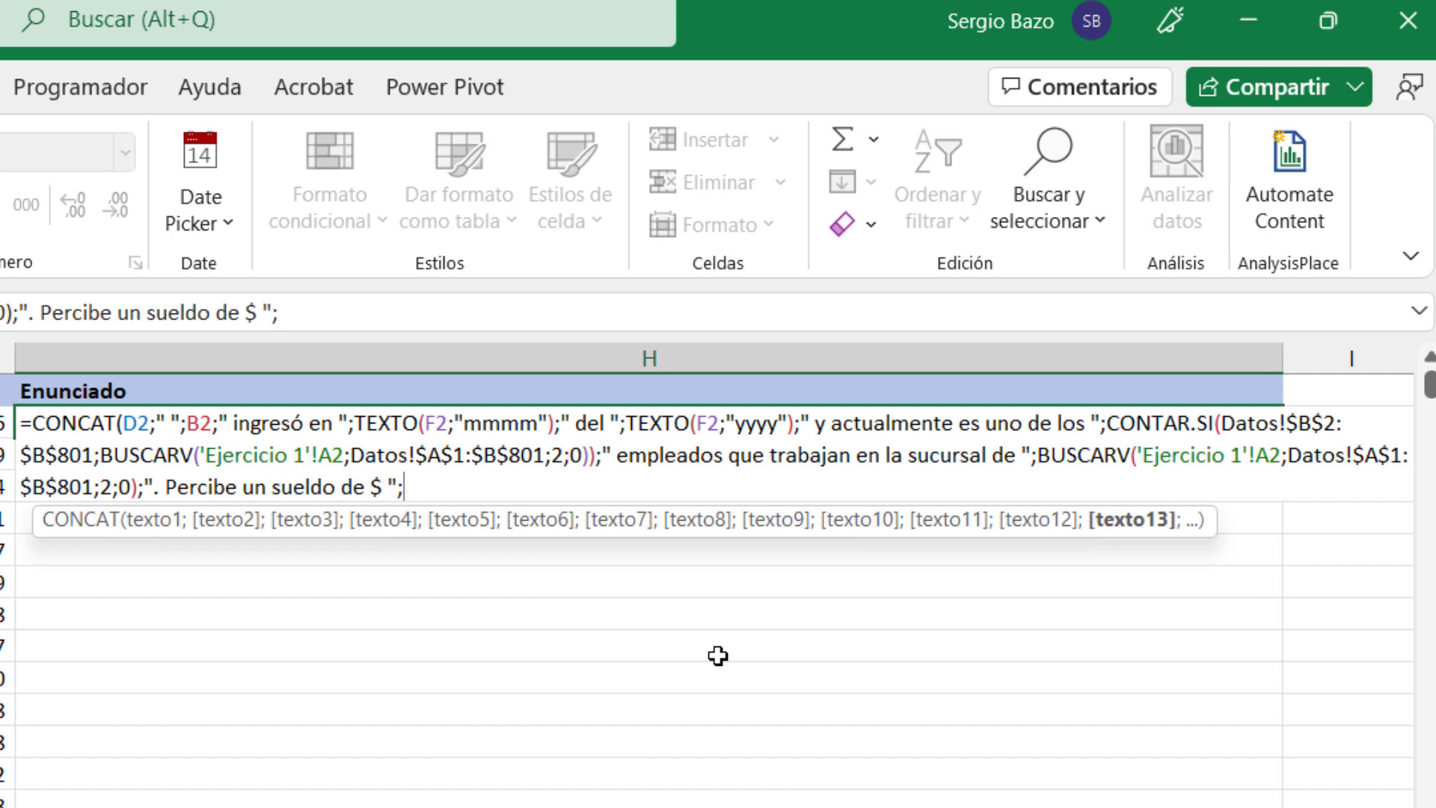
type("TEXTO(")
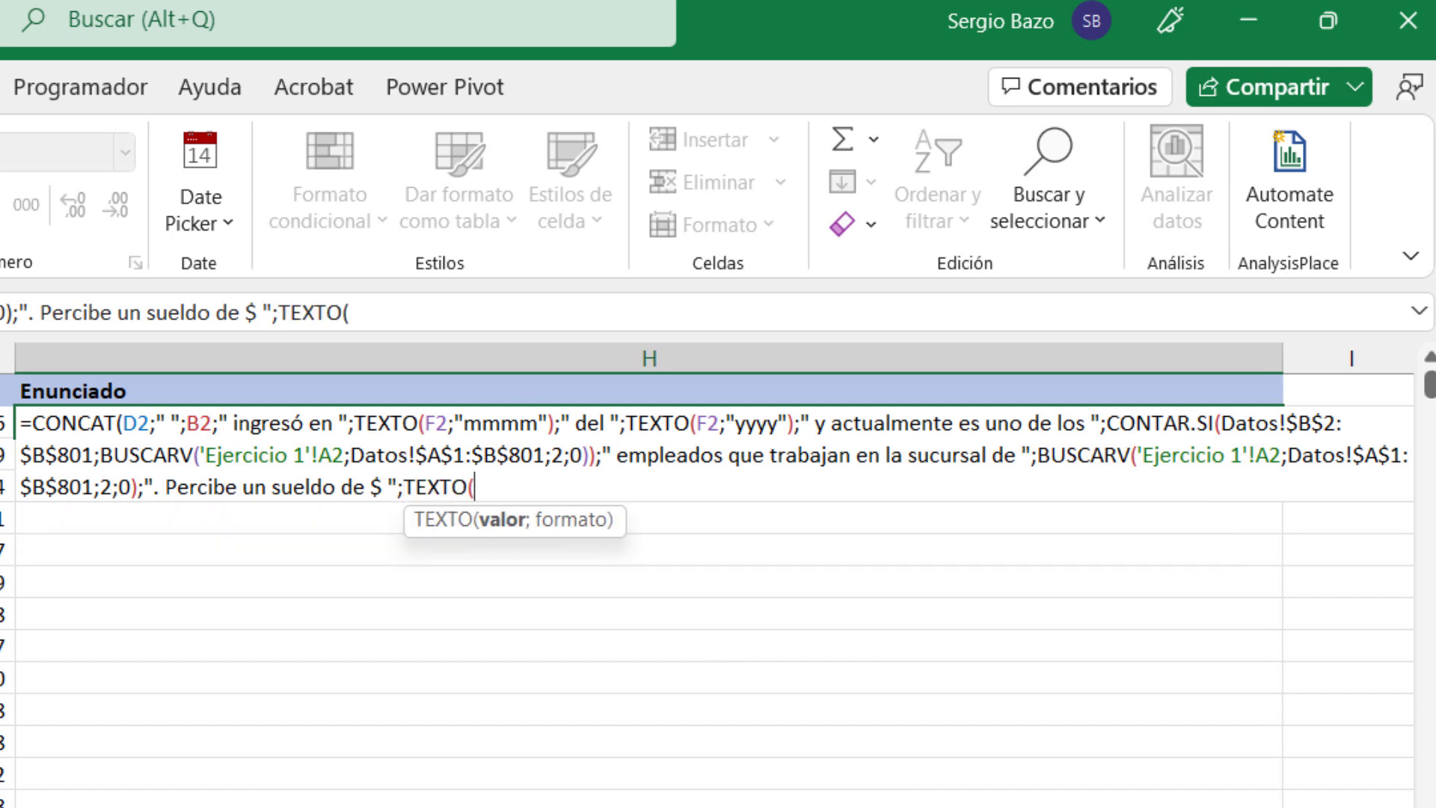
Step: Format the Ejercicio 1 G2 salary with "#,###" and close the formula with a final "."
left_click(6, 422)
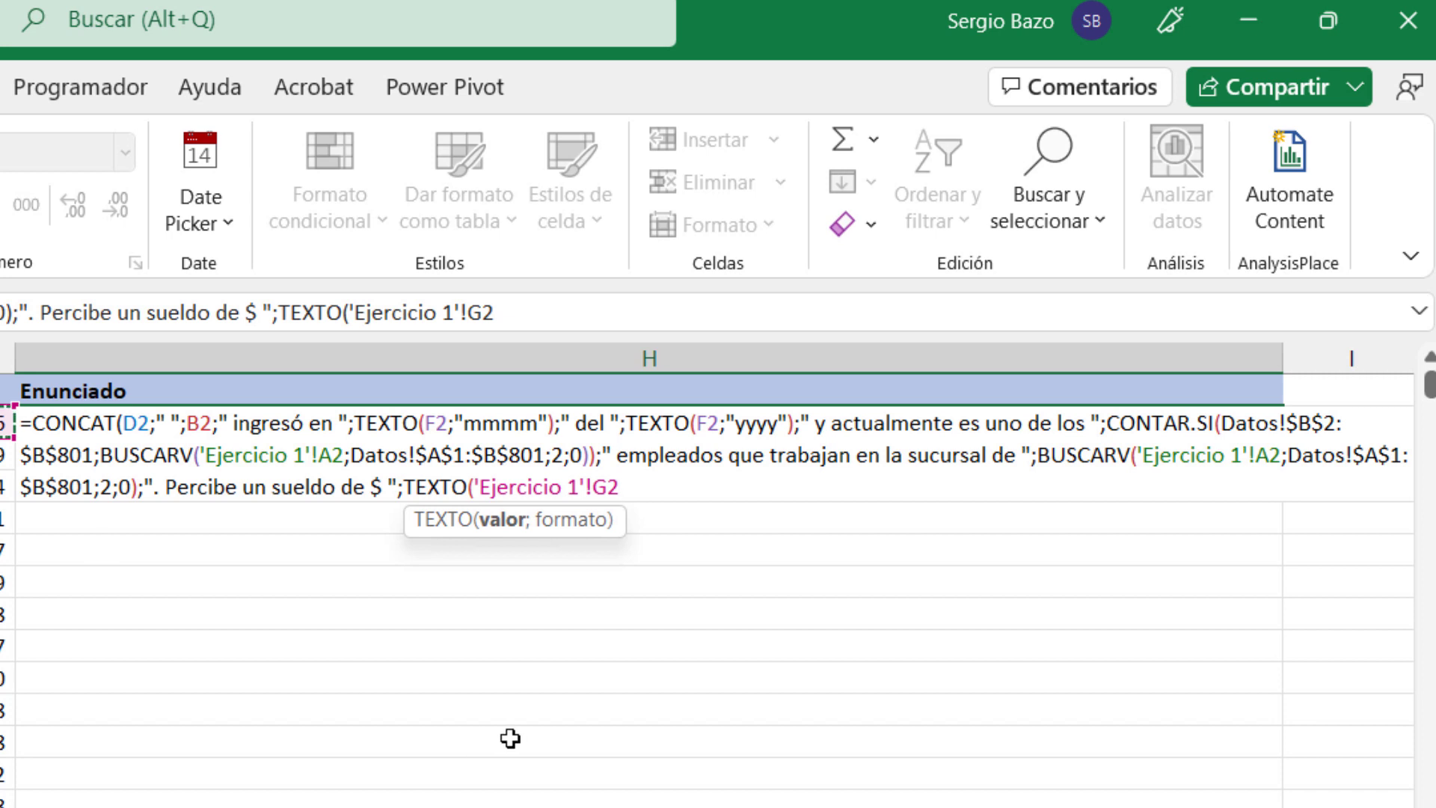
type(";")
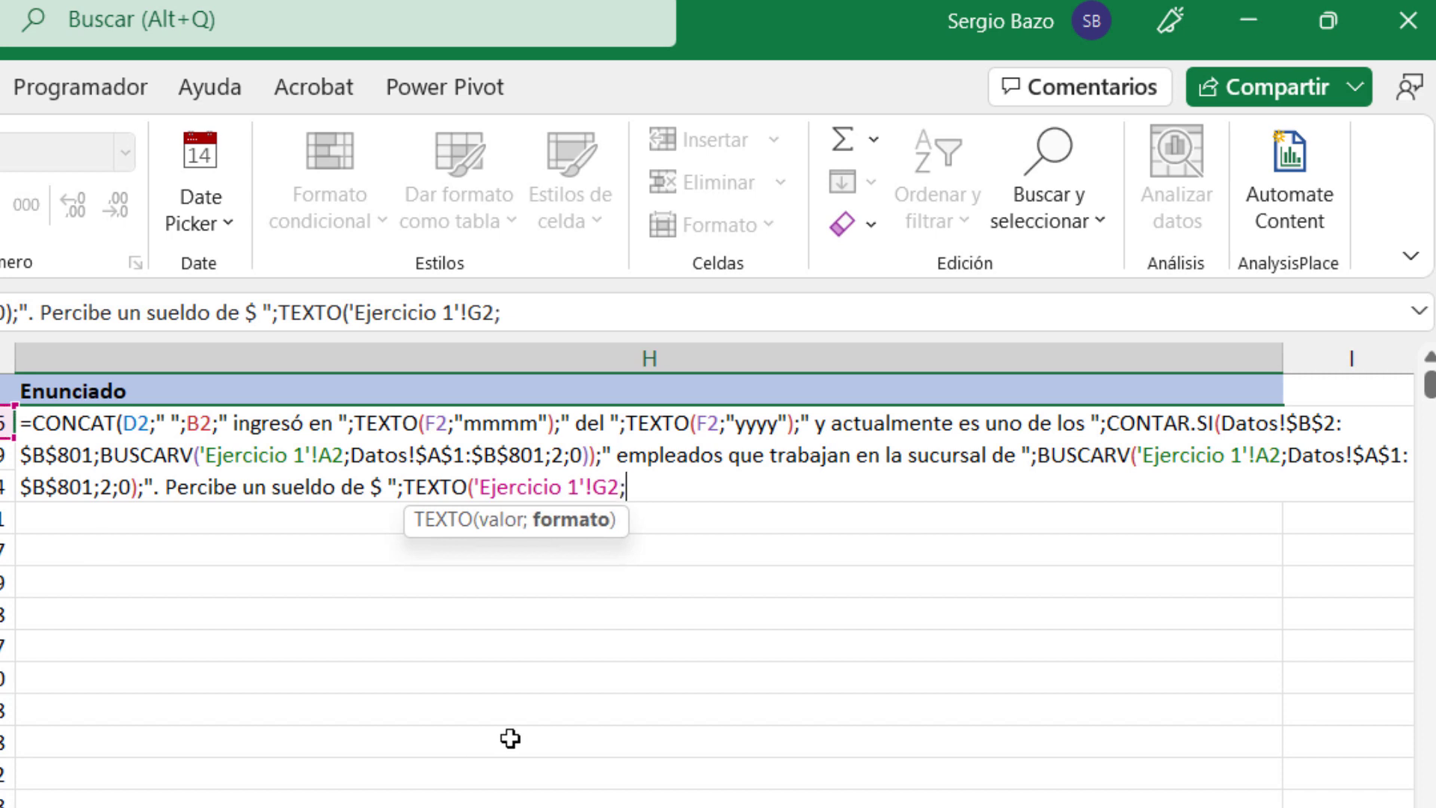
type("\"")
type("#")
type(",###")
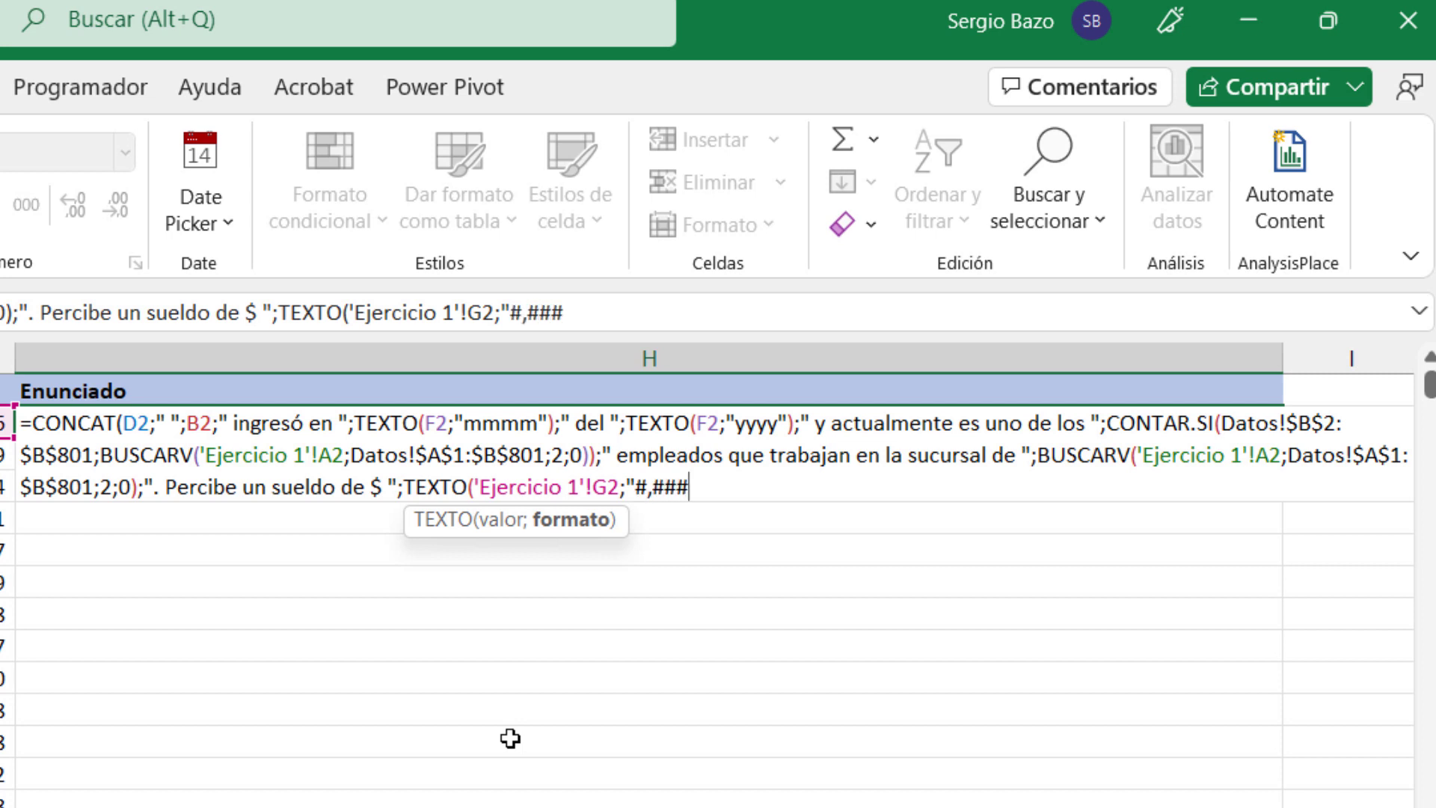
type("\"")
type(")")
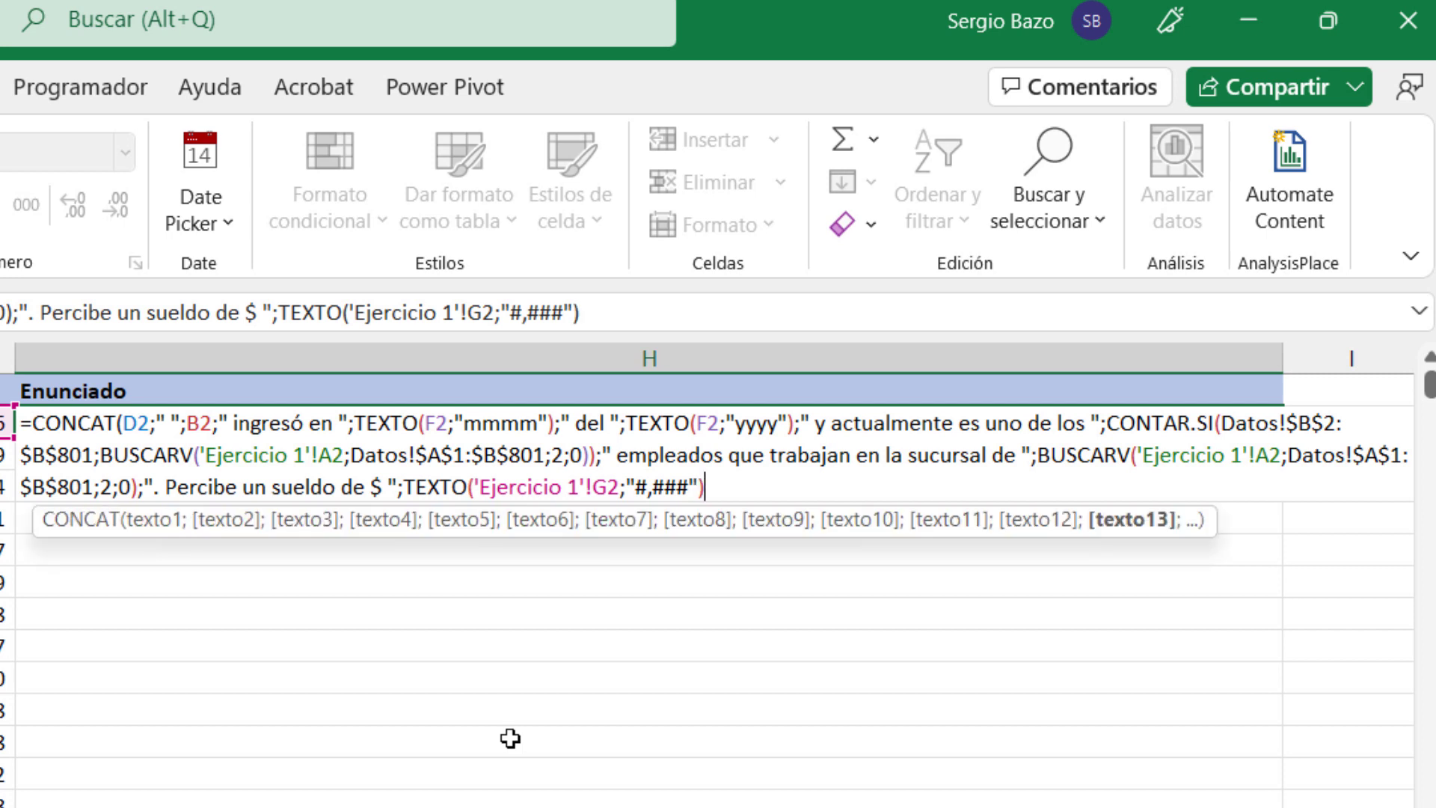
type(";")
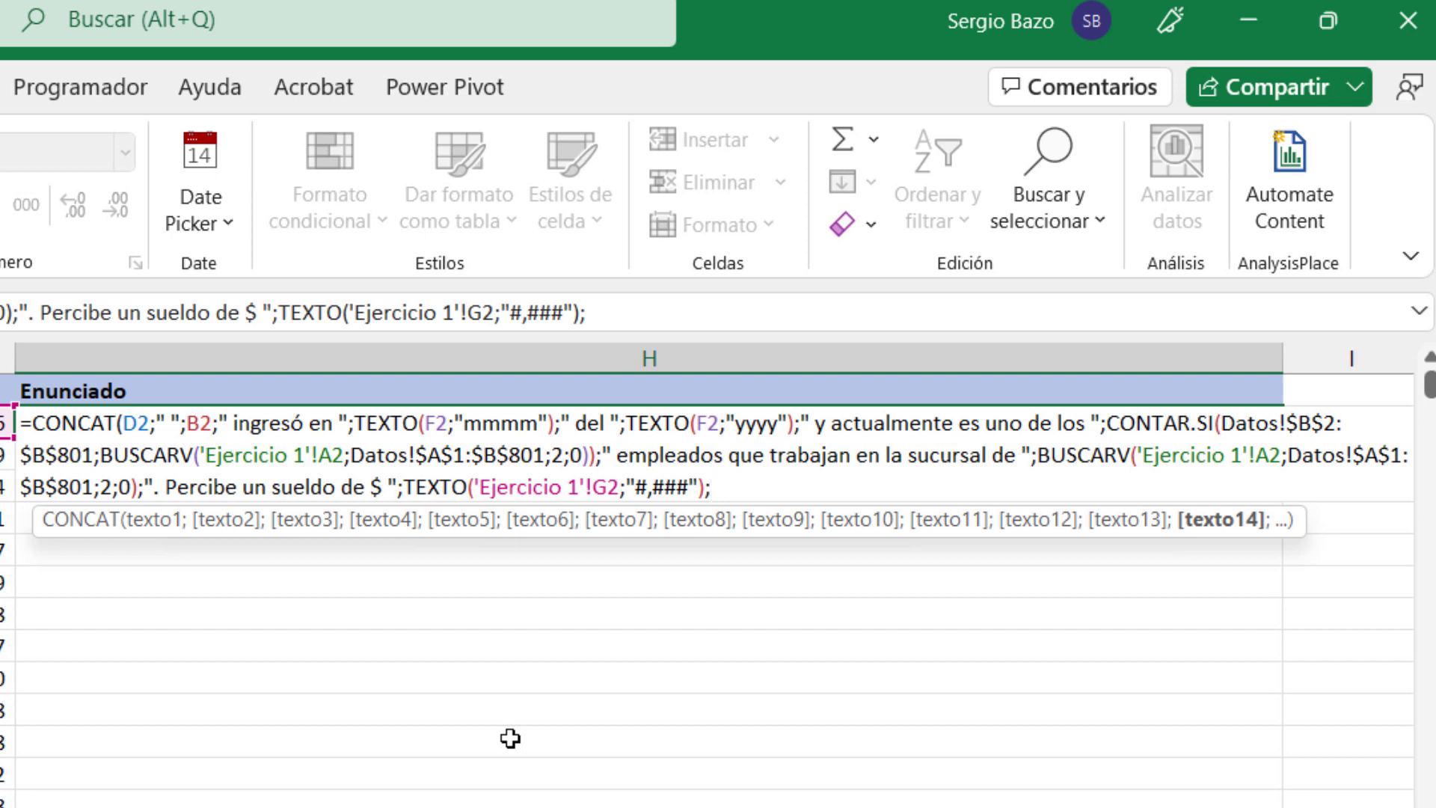
type("\".\"")
type(")")
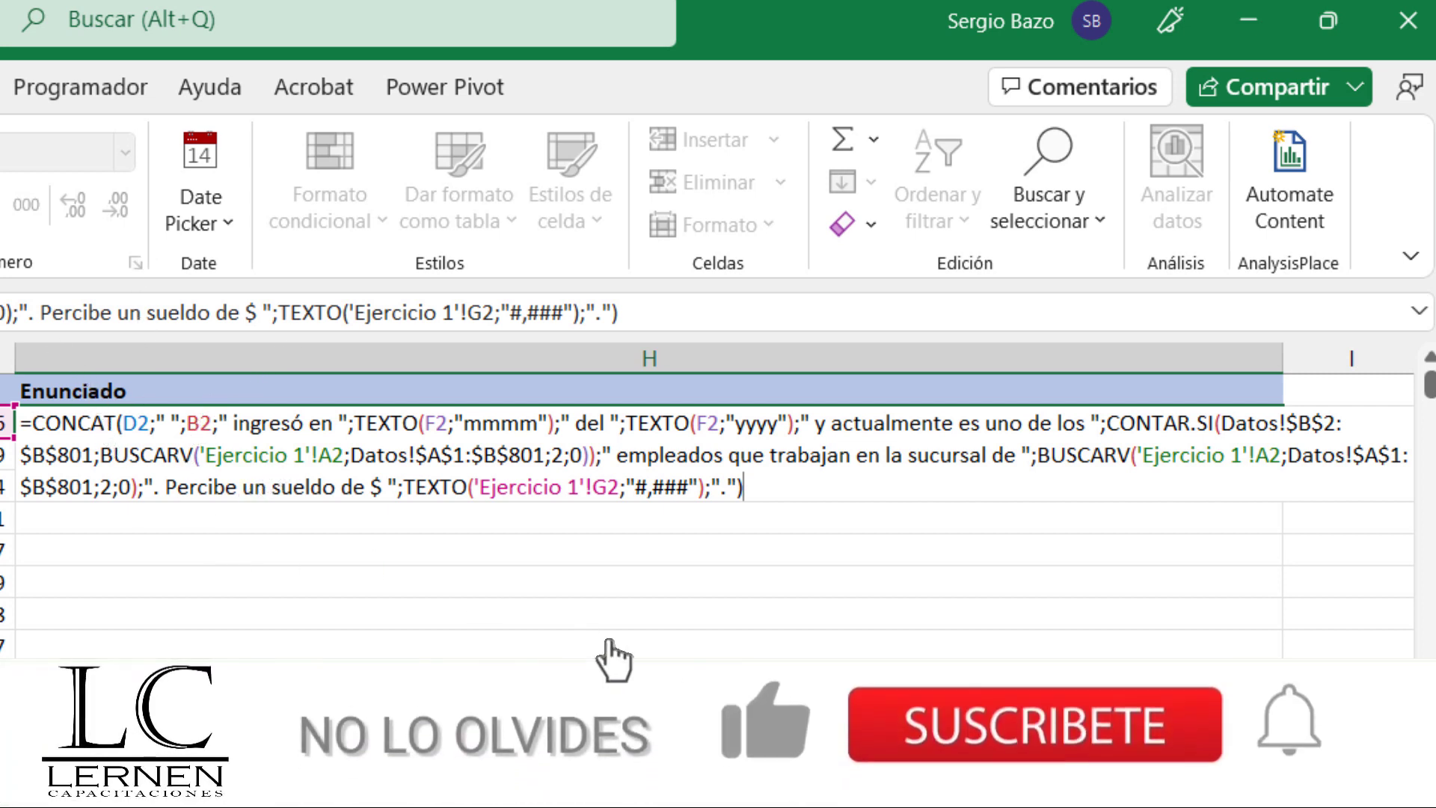
Step: Wrap TEXTO(F2;"mmmm") in MINUSC so the month shows as "febrero", and commit the H2 formula
key("Return")
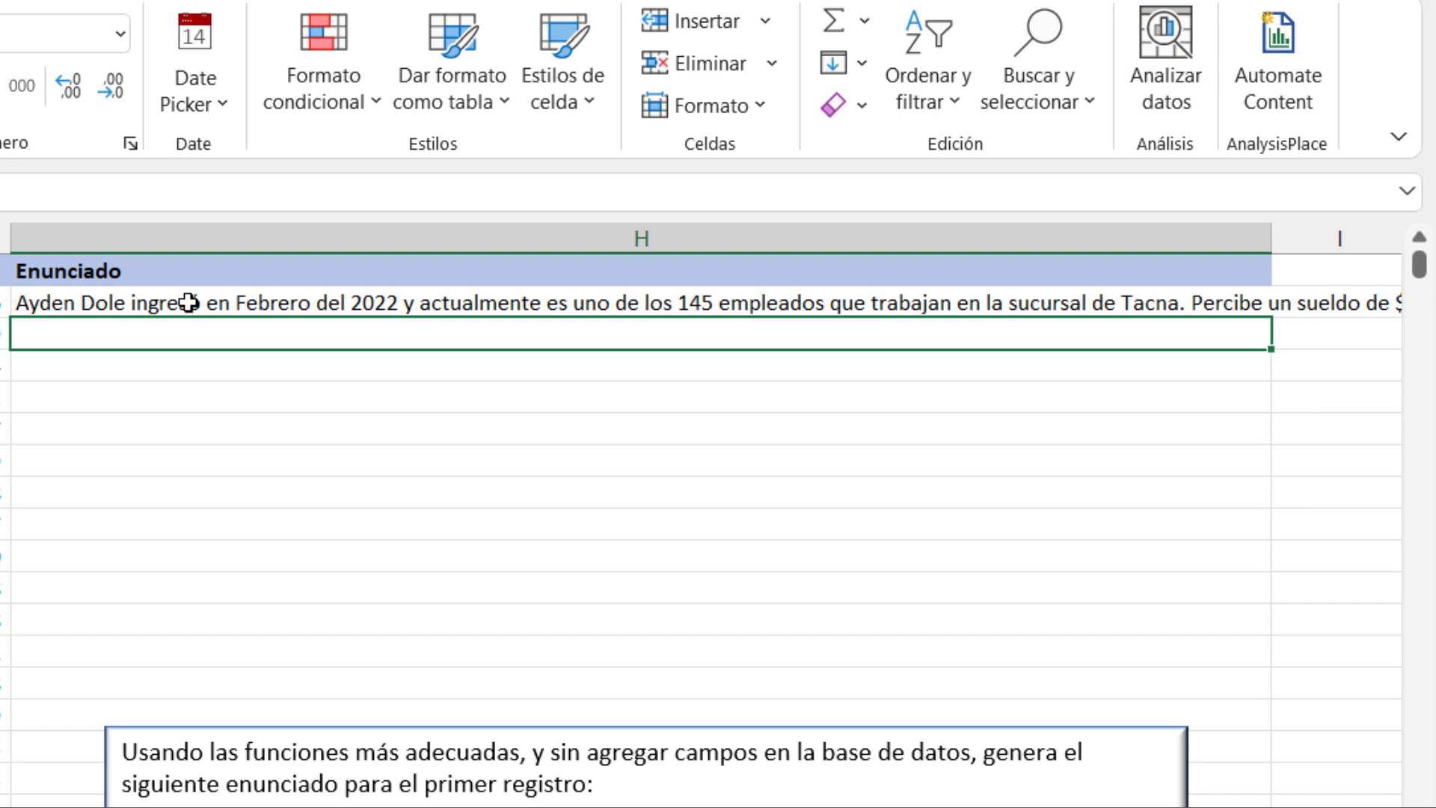
double_click(112, 303)
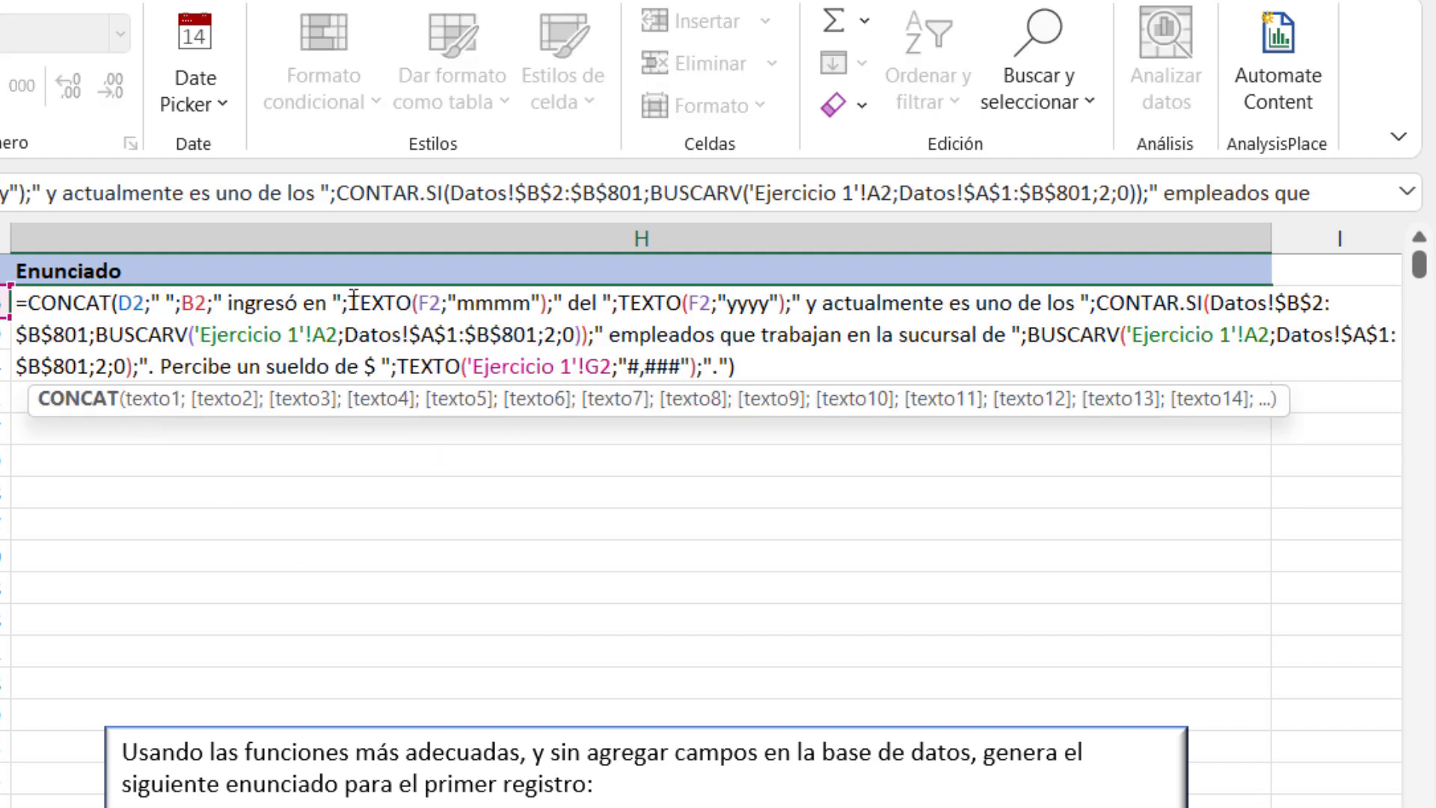
left_click(349, 302)
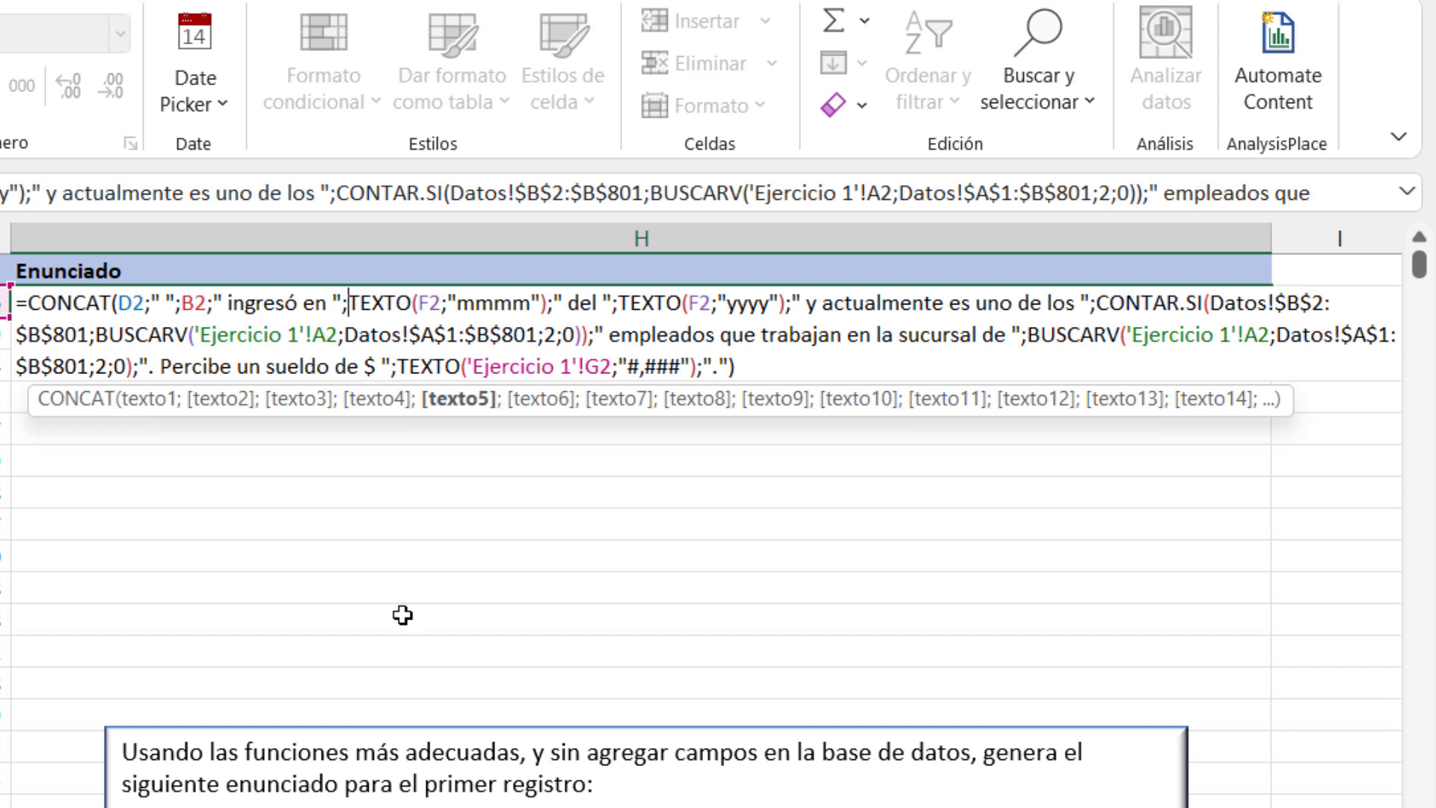
type("minusc")
key("Tab")
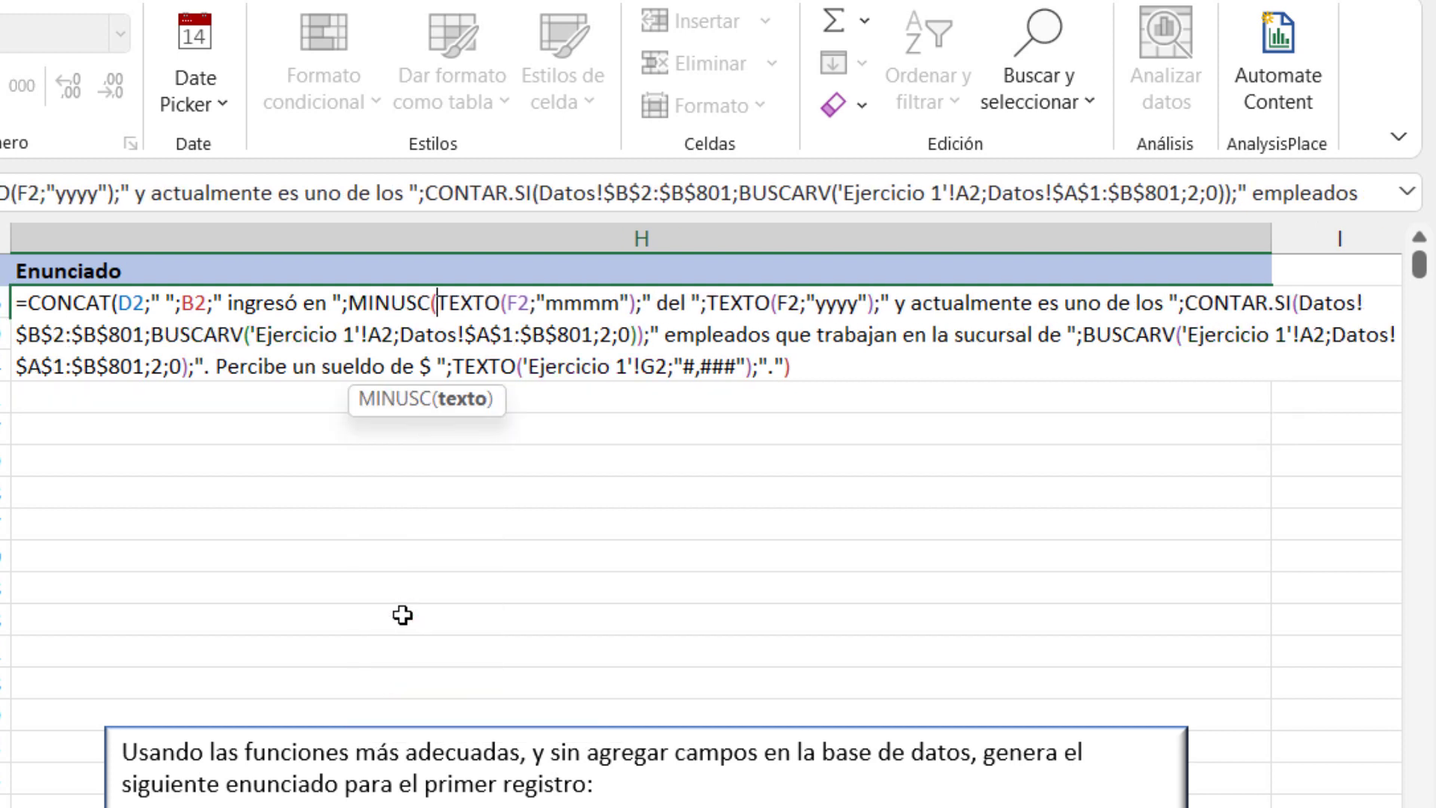
left_click(636, 303)
type(")")
key("Right")
type(")")
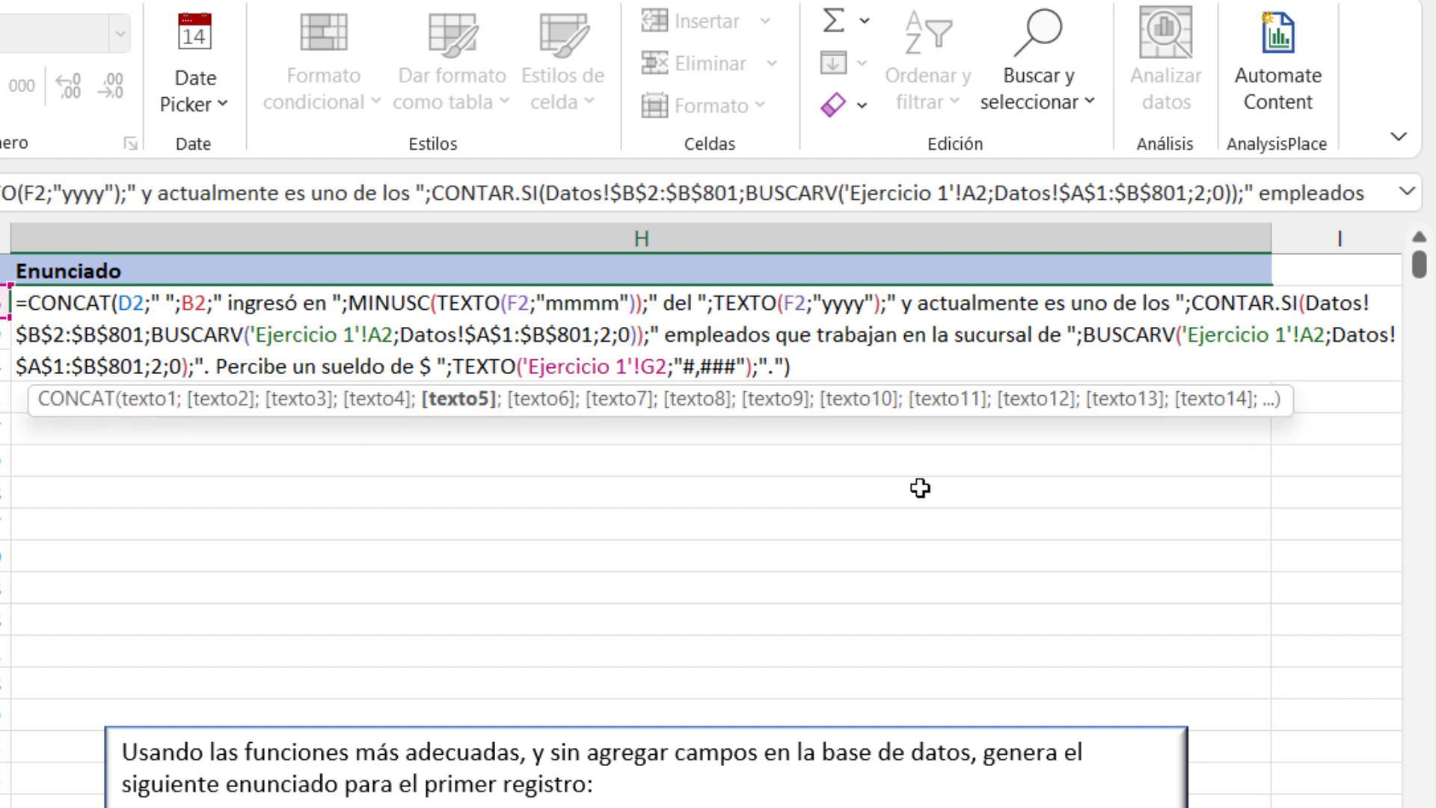
key("Return")
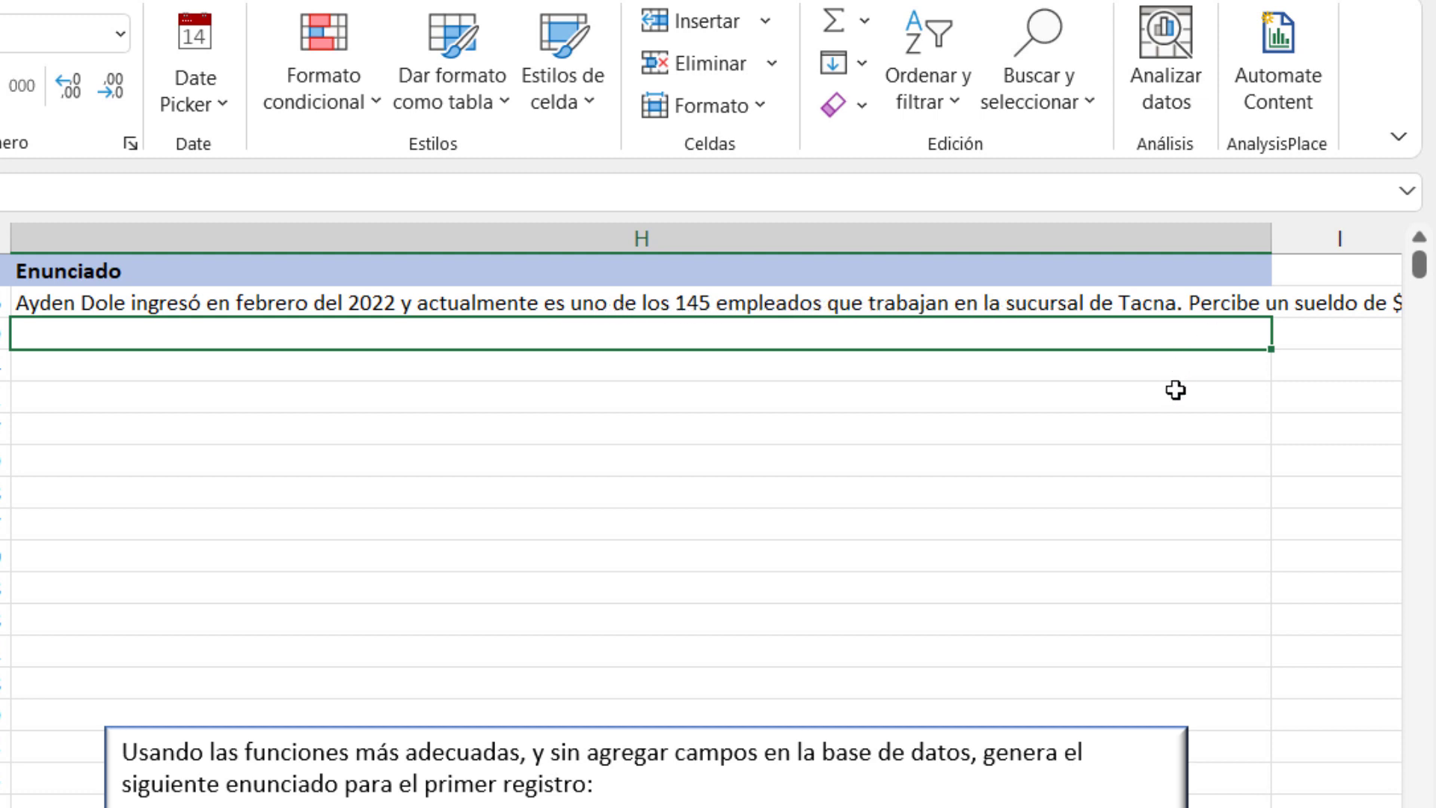
Step: Fill the H2 sentence formula down to every employee row of the Enunciado column
scroll(703, 516, "right", 3)
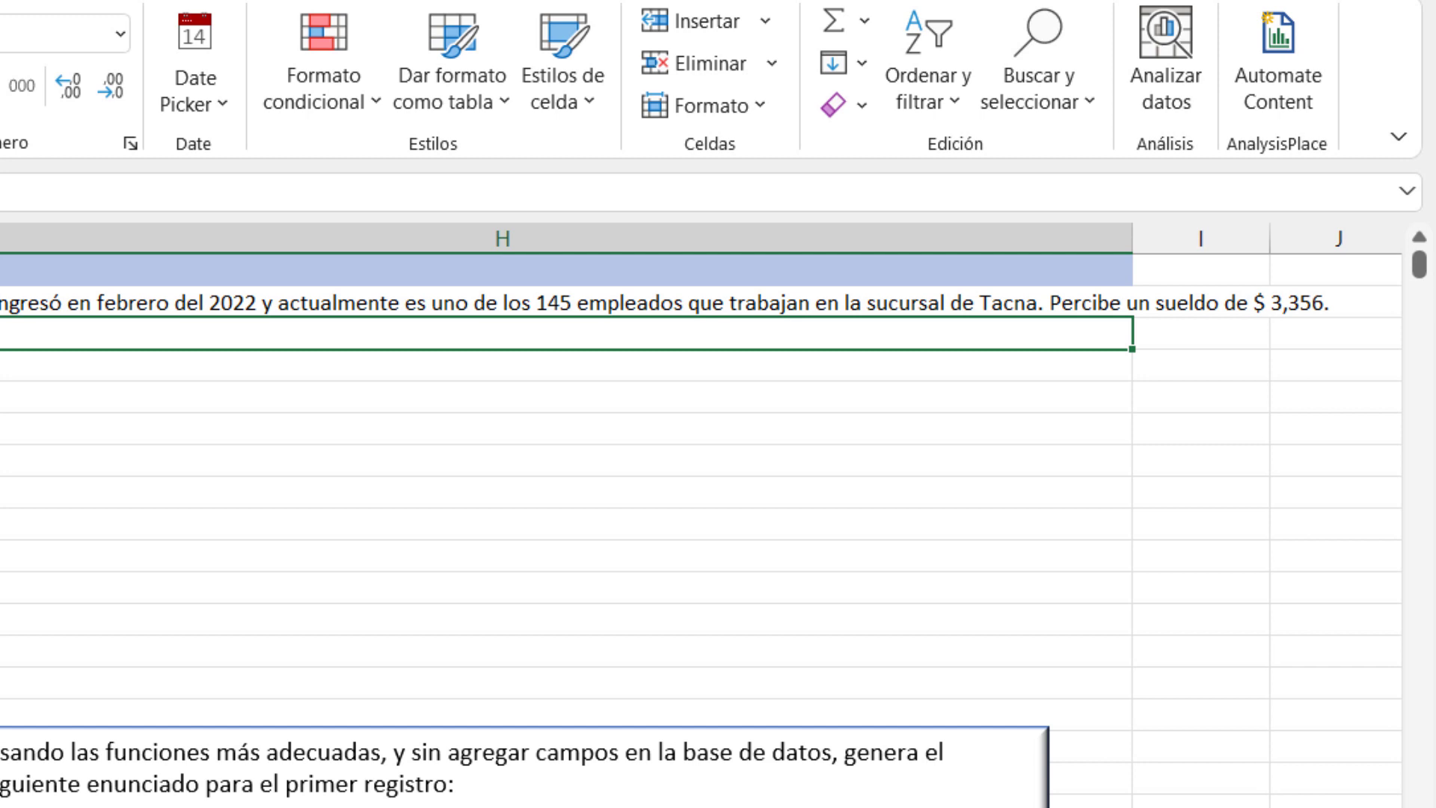
left_click(1032, 299)
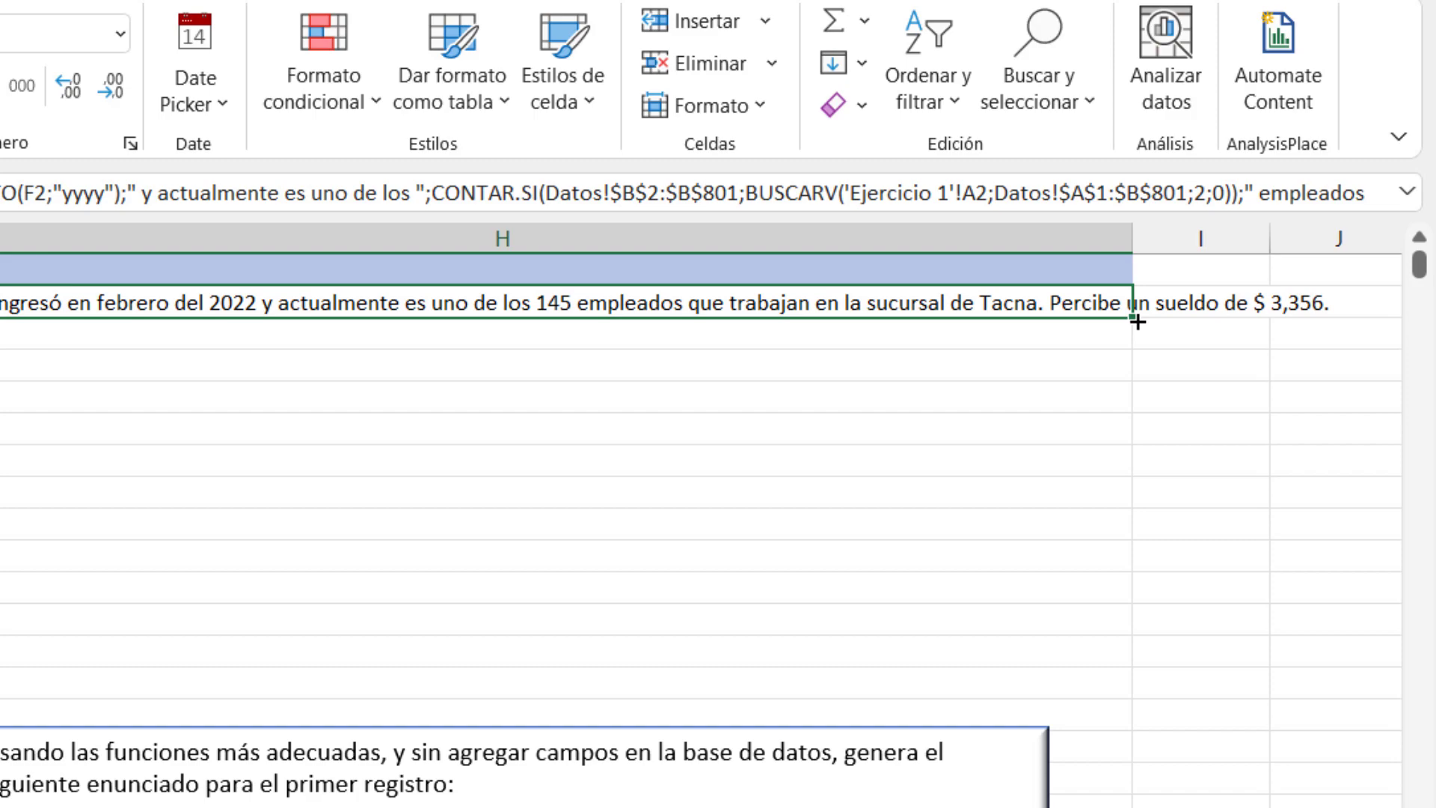
double_click(1137, 322)
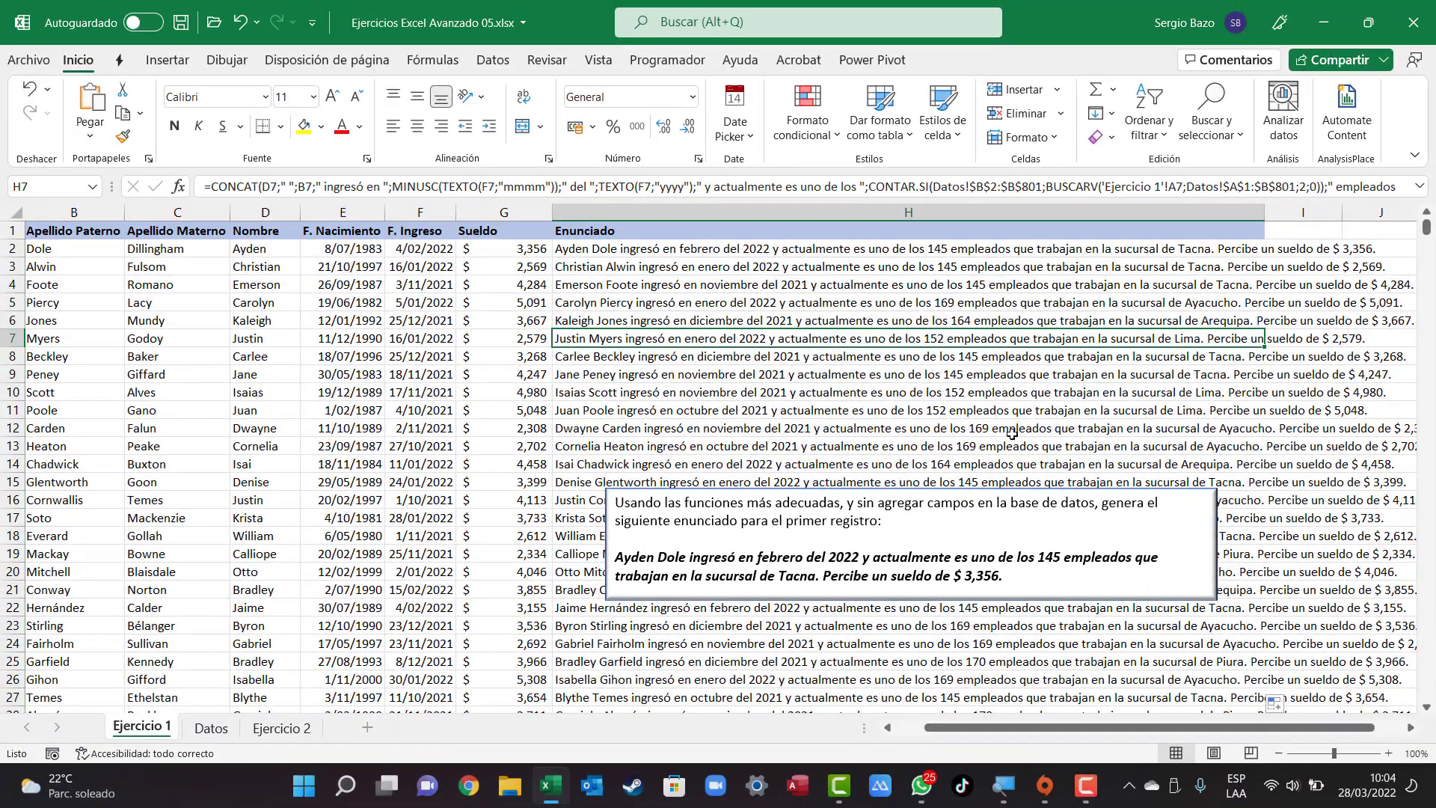
Step: On the Ejercicio 2 sheet, start =CONCAT( in Código cell A2
left_click(292, 731)
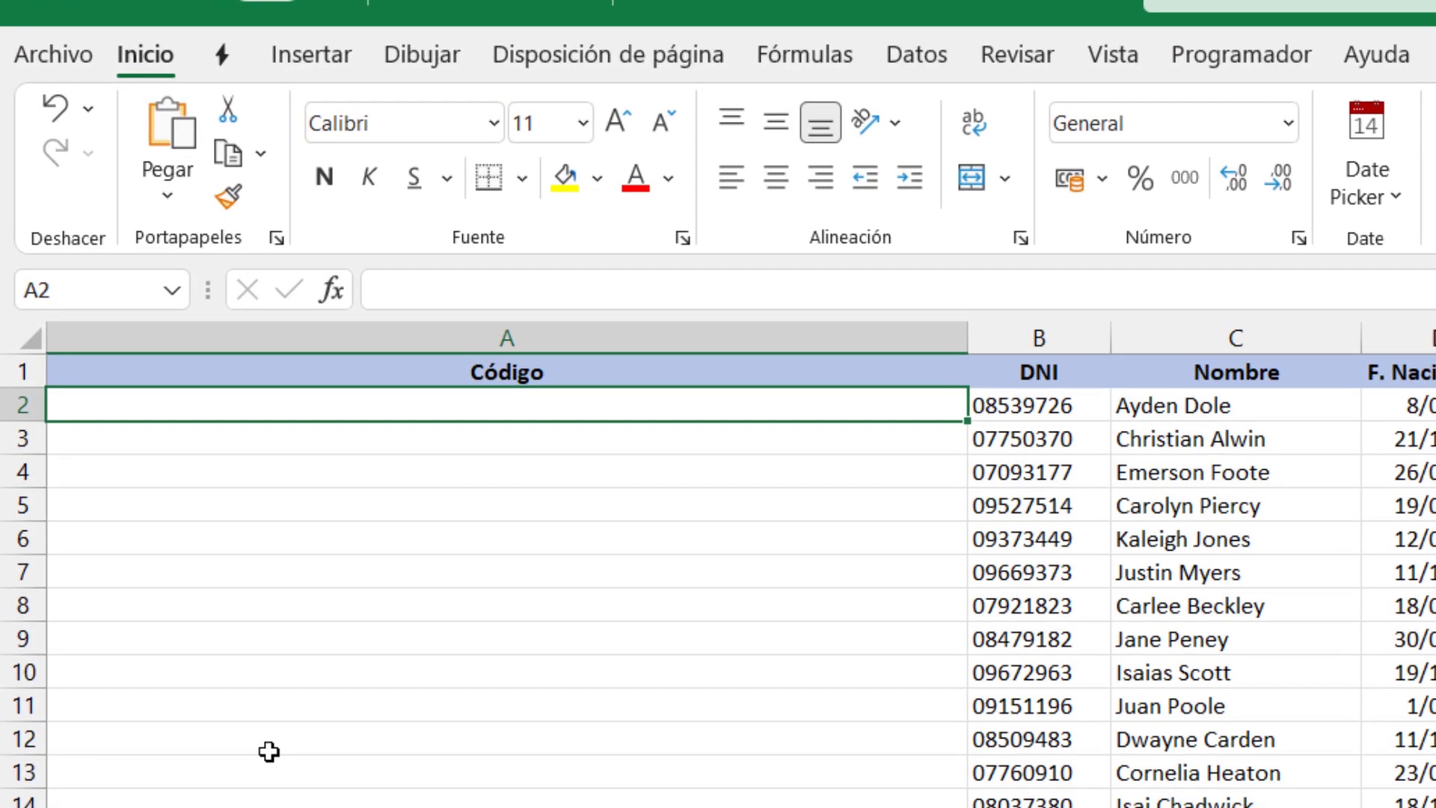
type("=")
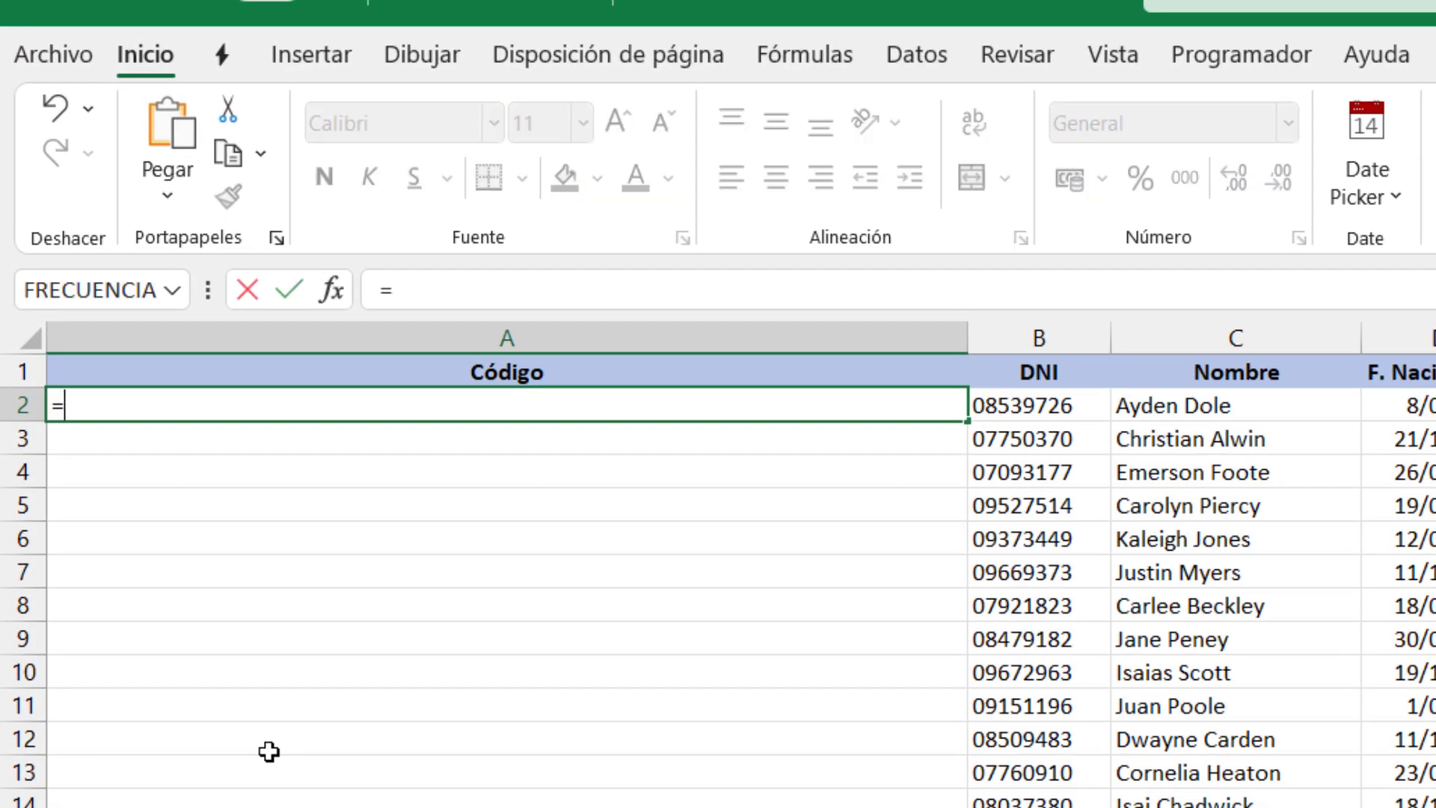
type("concat")
key("Tab")
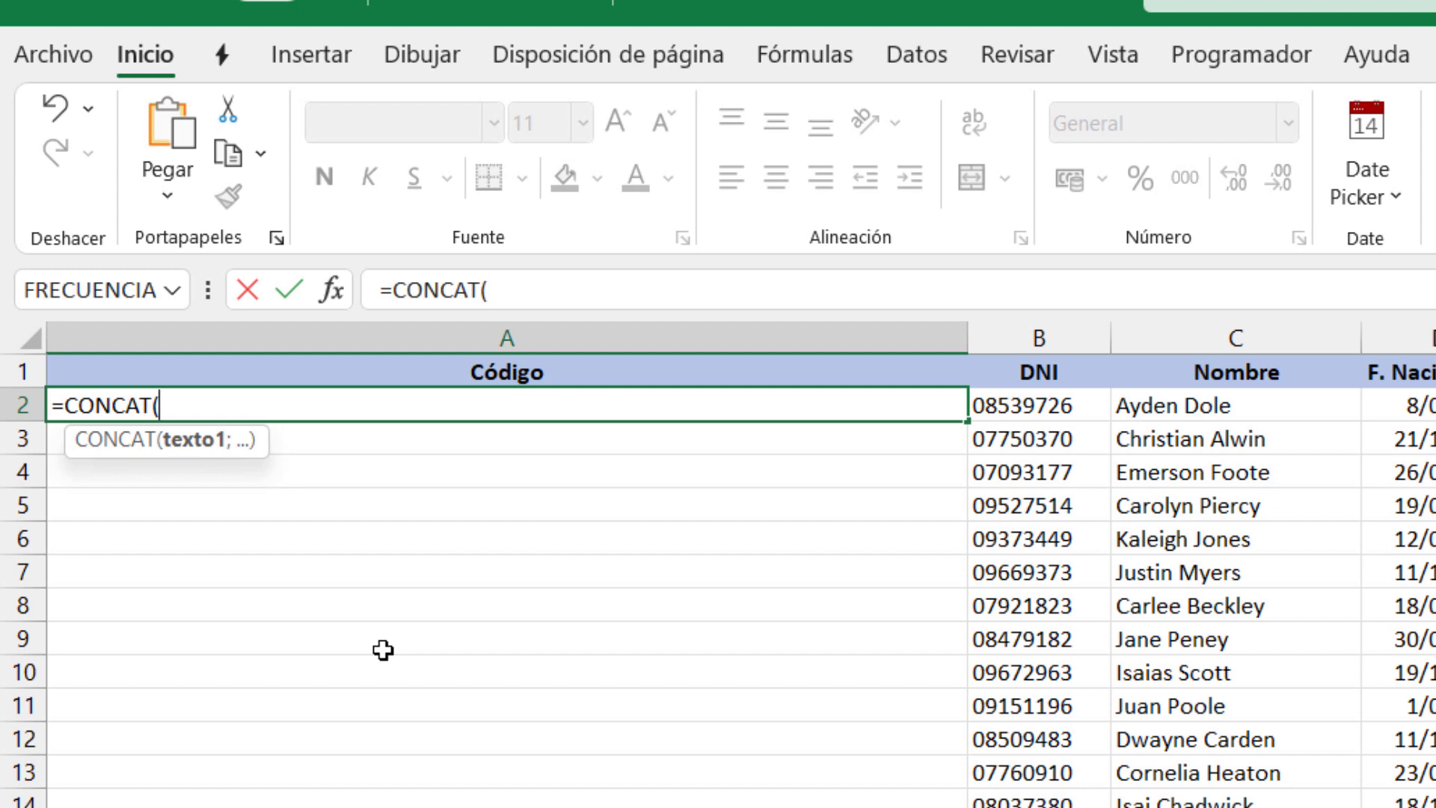
Step: Add EXTRAE(C2;HALLAR(" ";C2)+1;2) to take the surname's first two letters
type("extrae(")
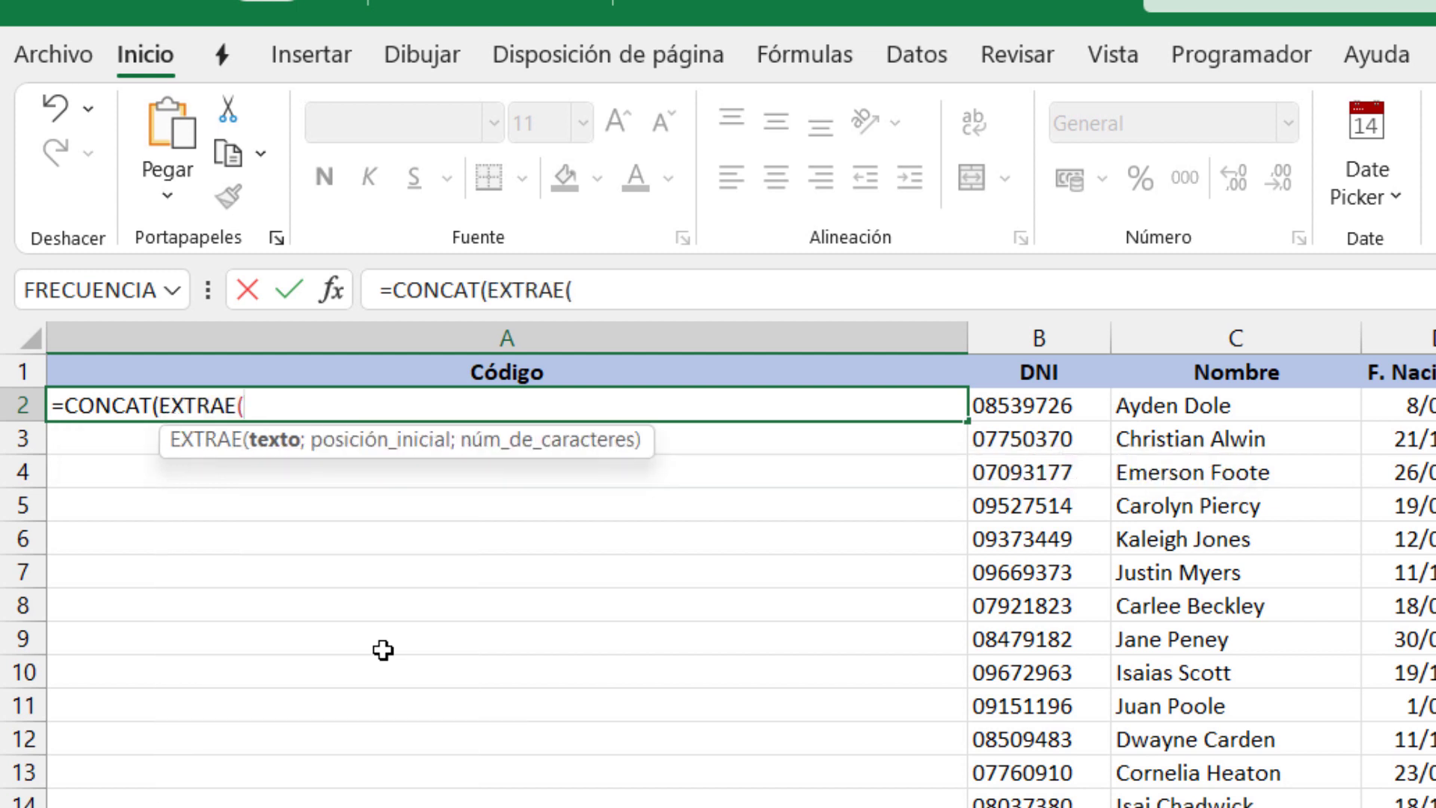
left_click(1212, 406)
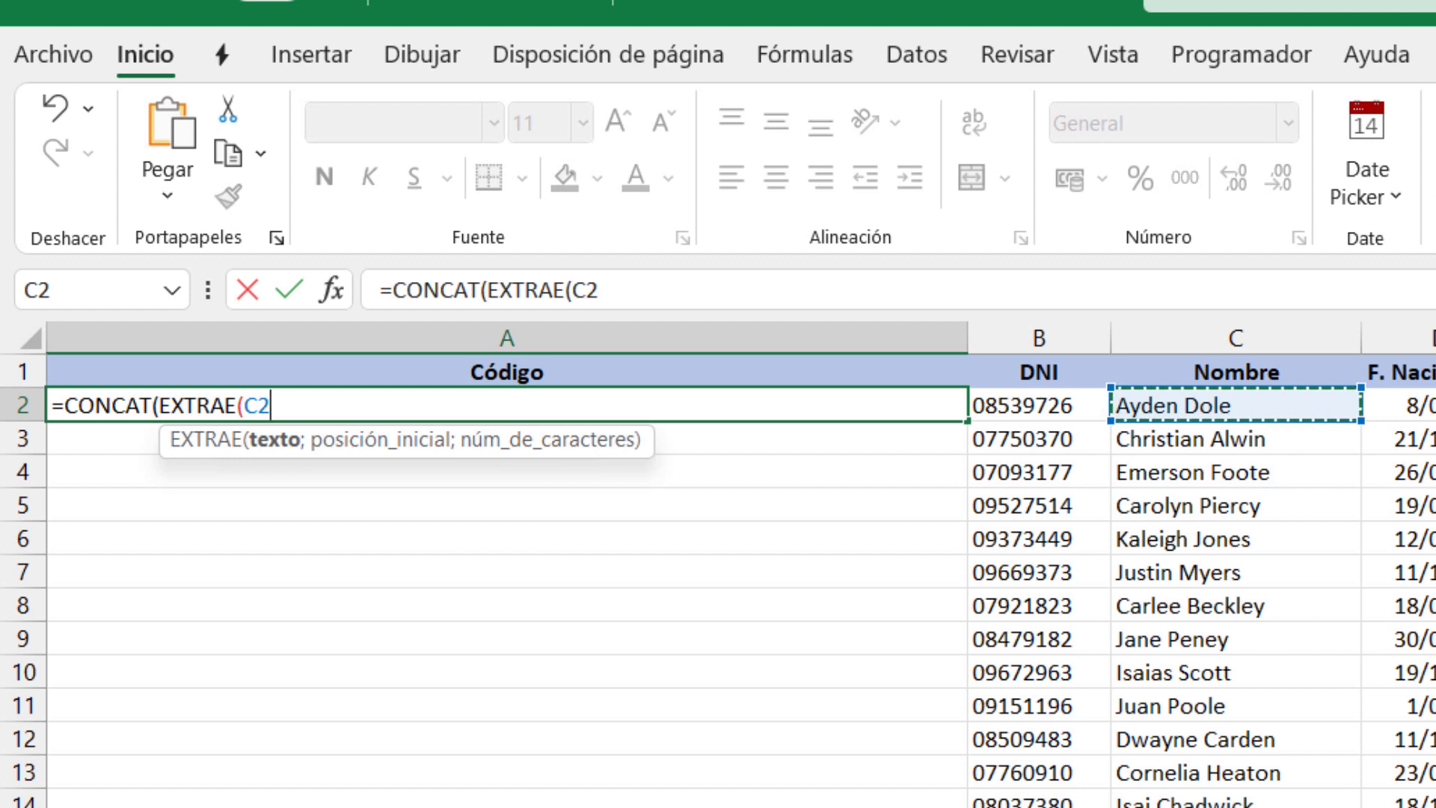
type(";")
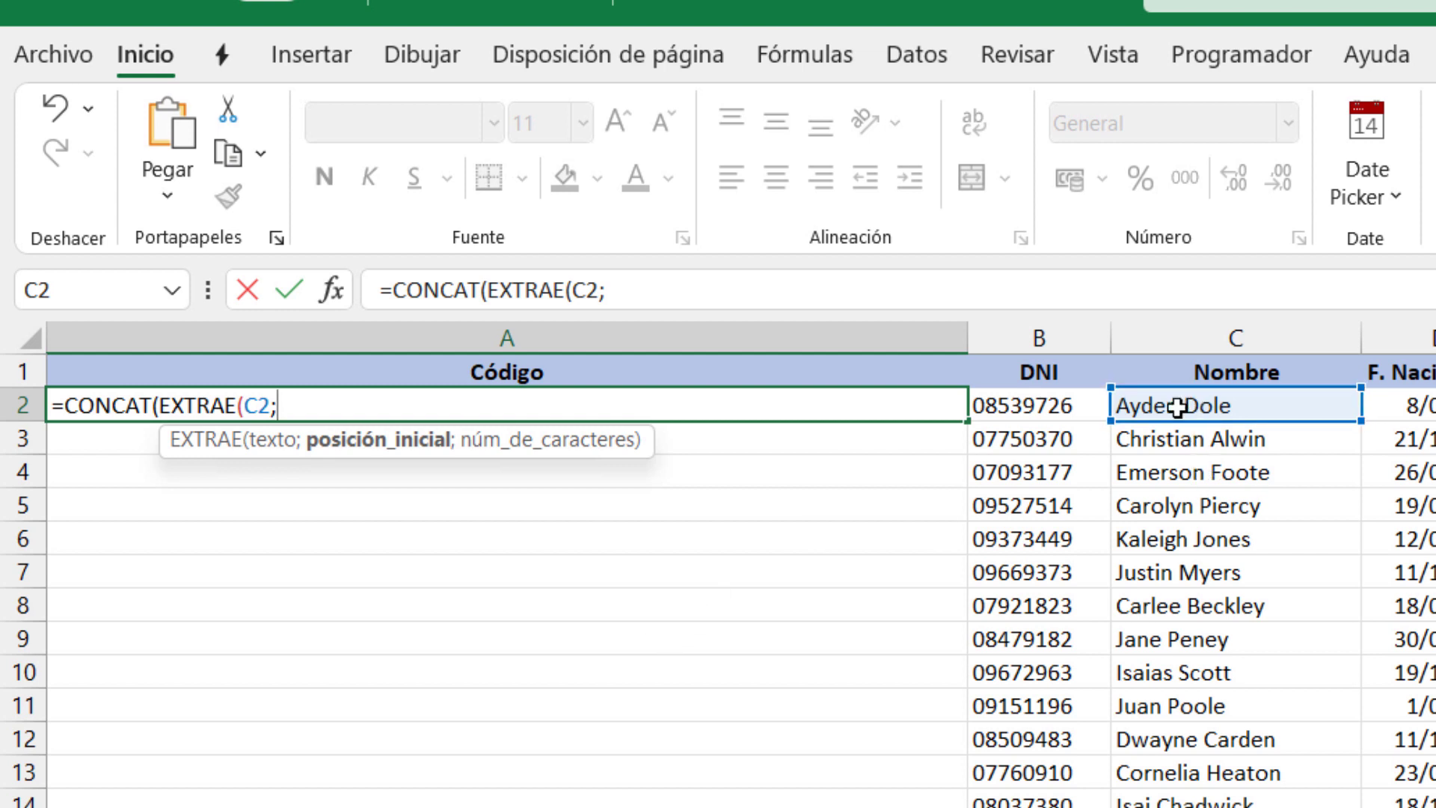
type("hal")
key("Tab")
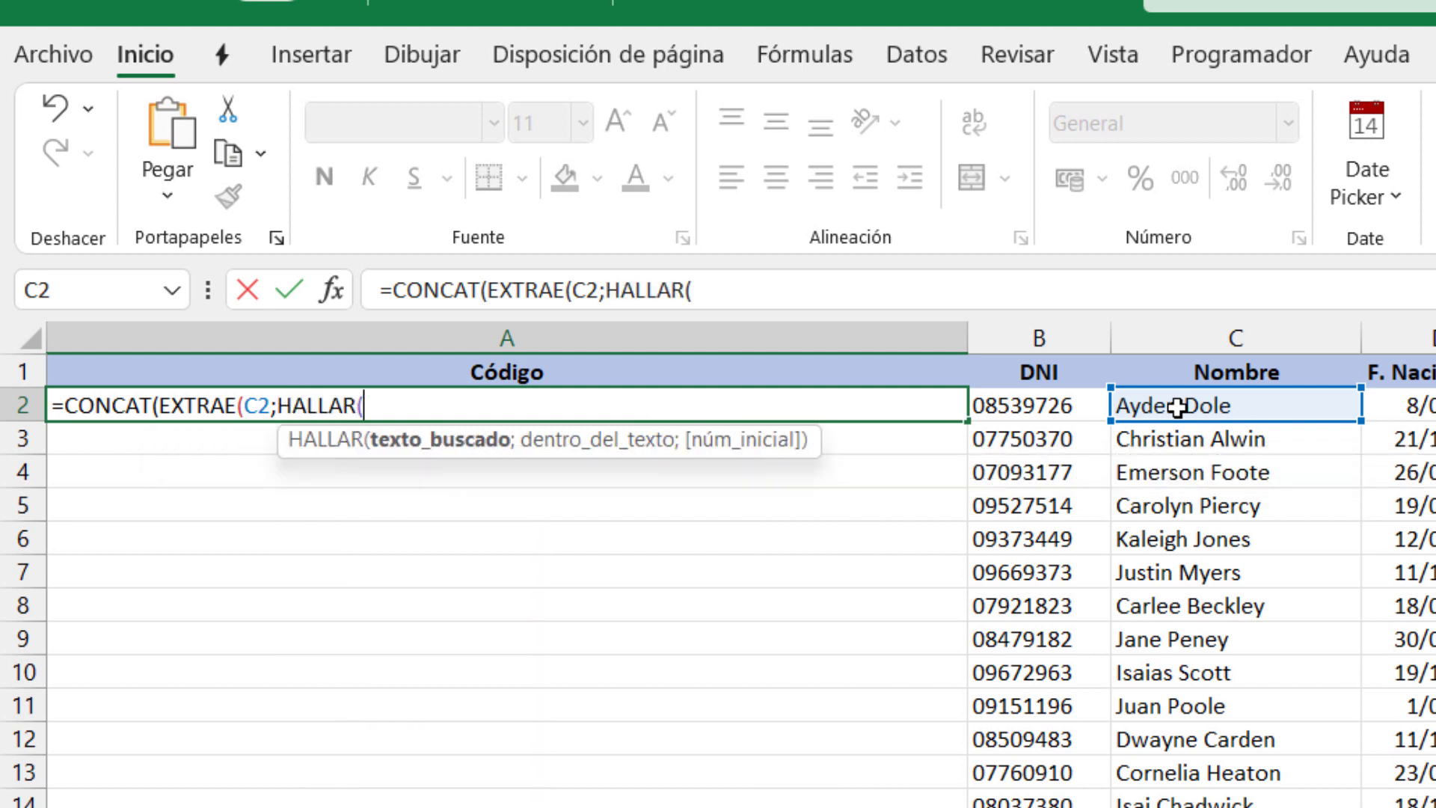
type("\" \";")
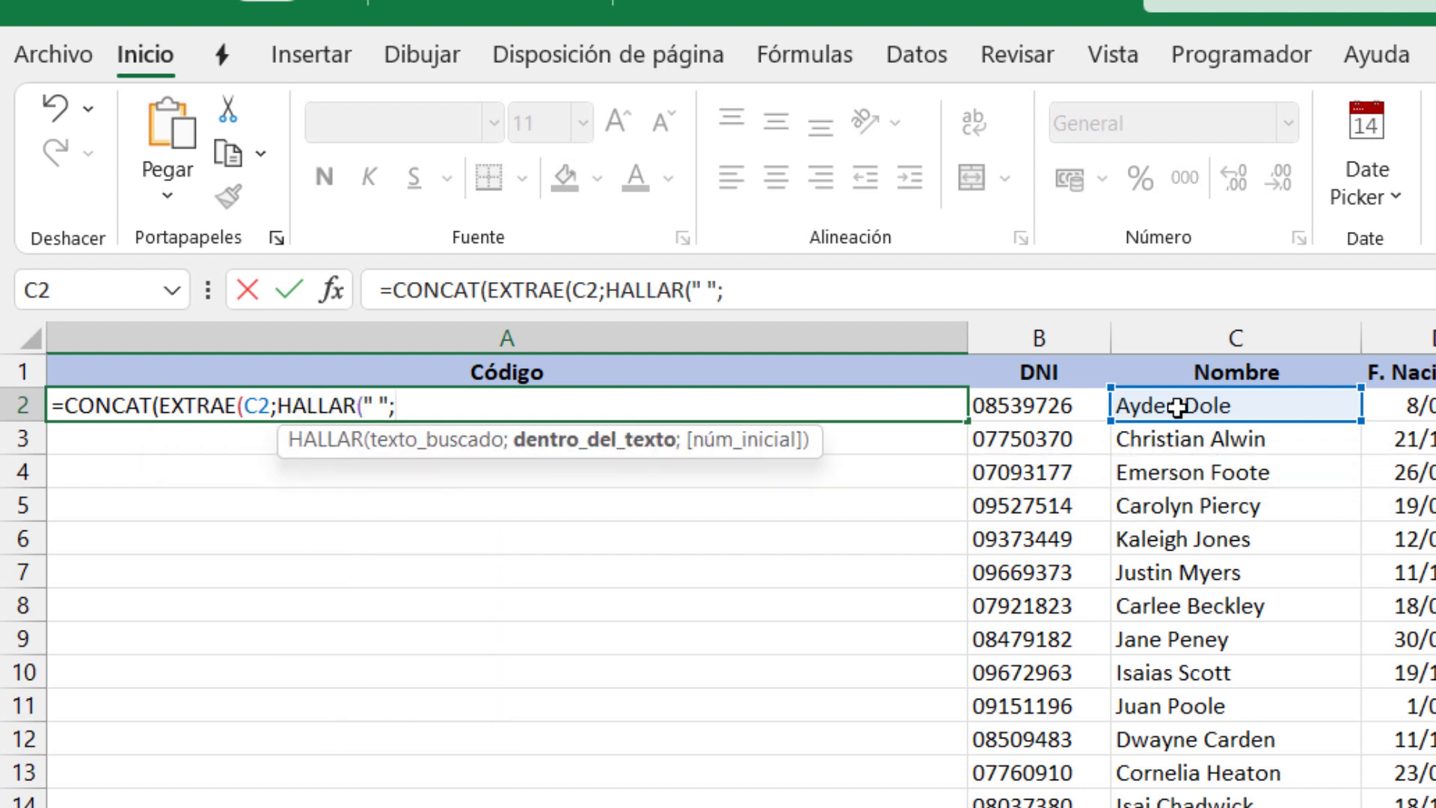
left_click(1264, 404)
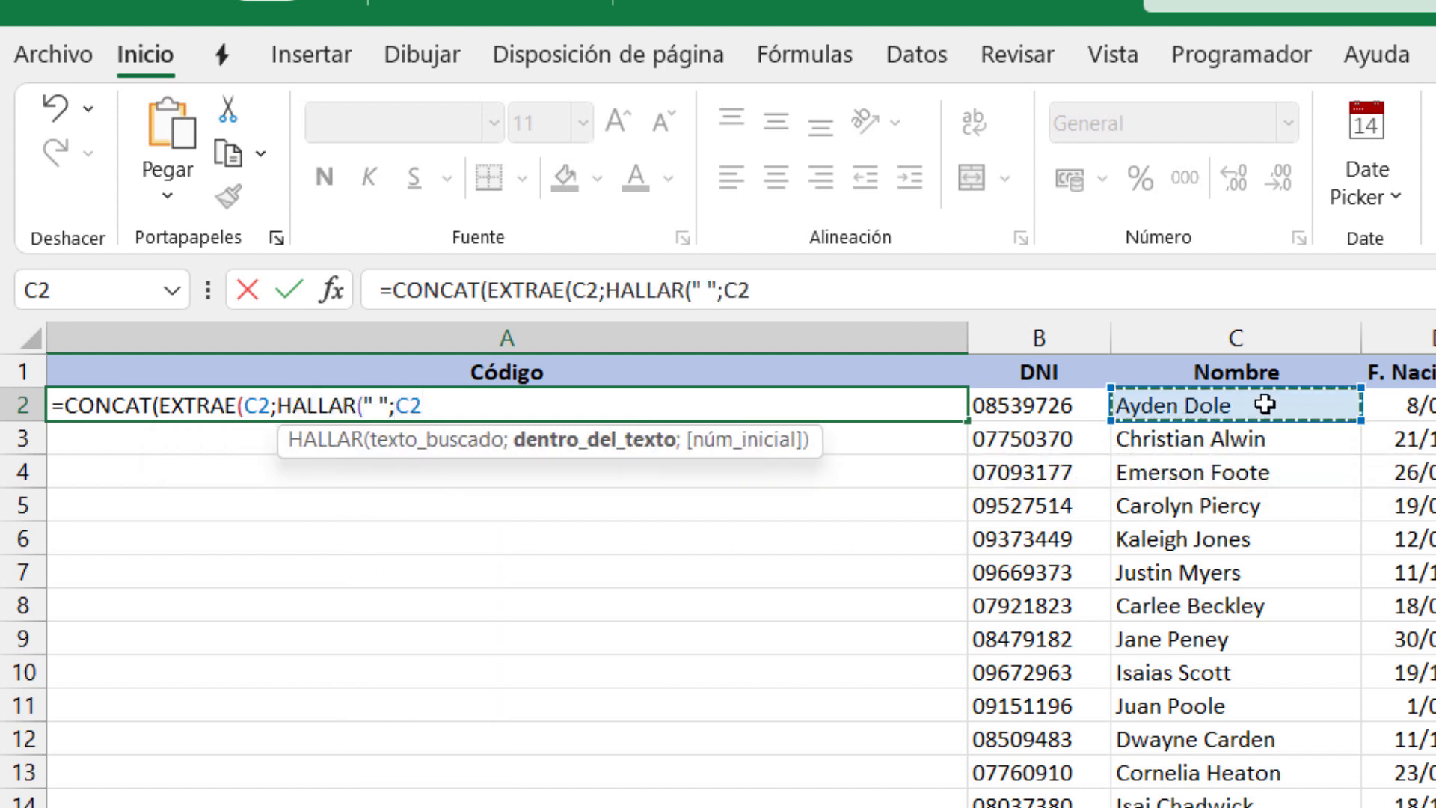
type(")")
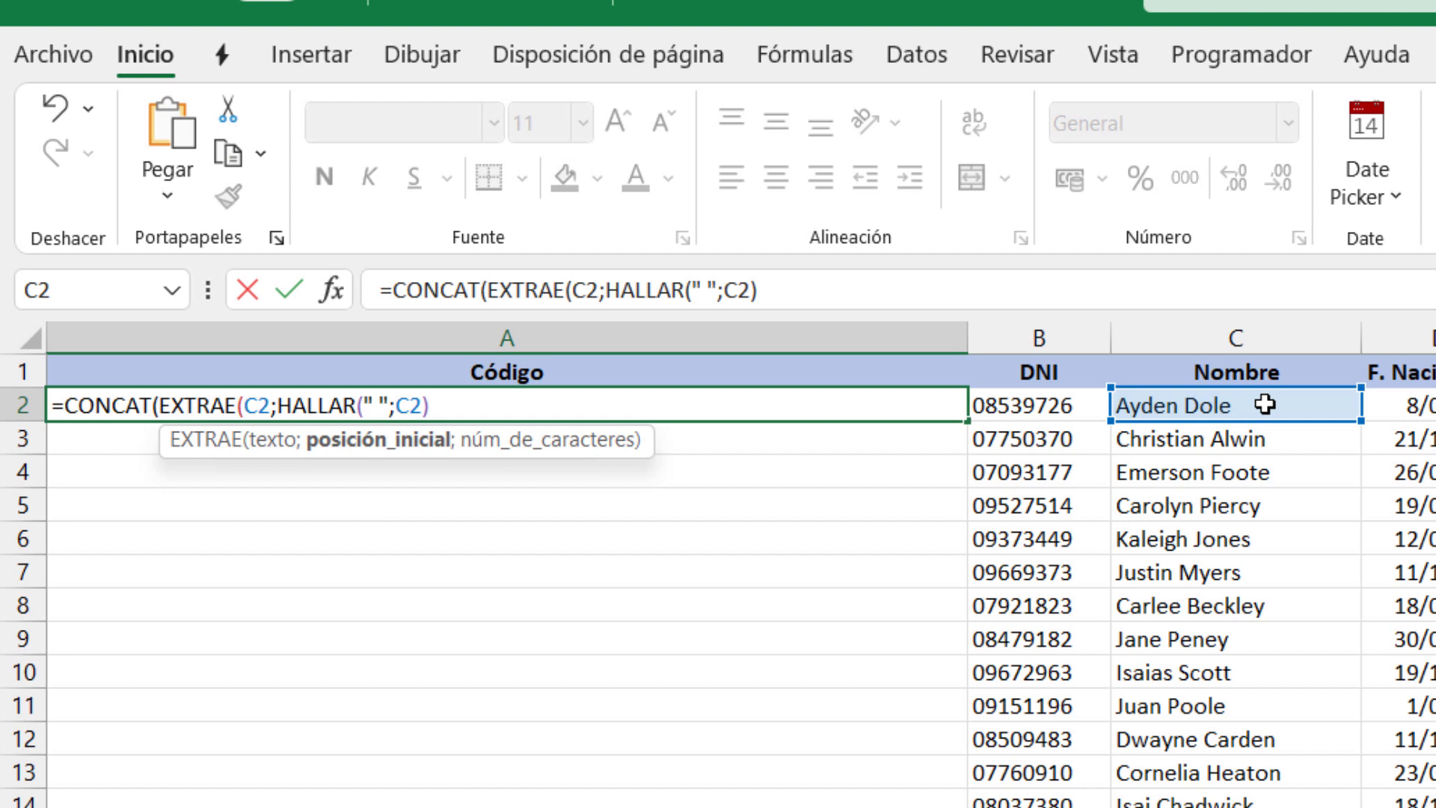
type("+")
type("1")
type(";")
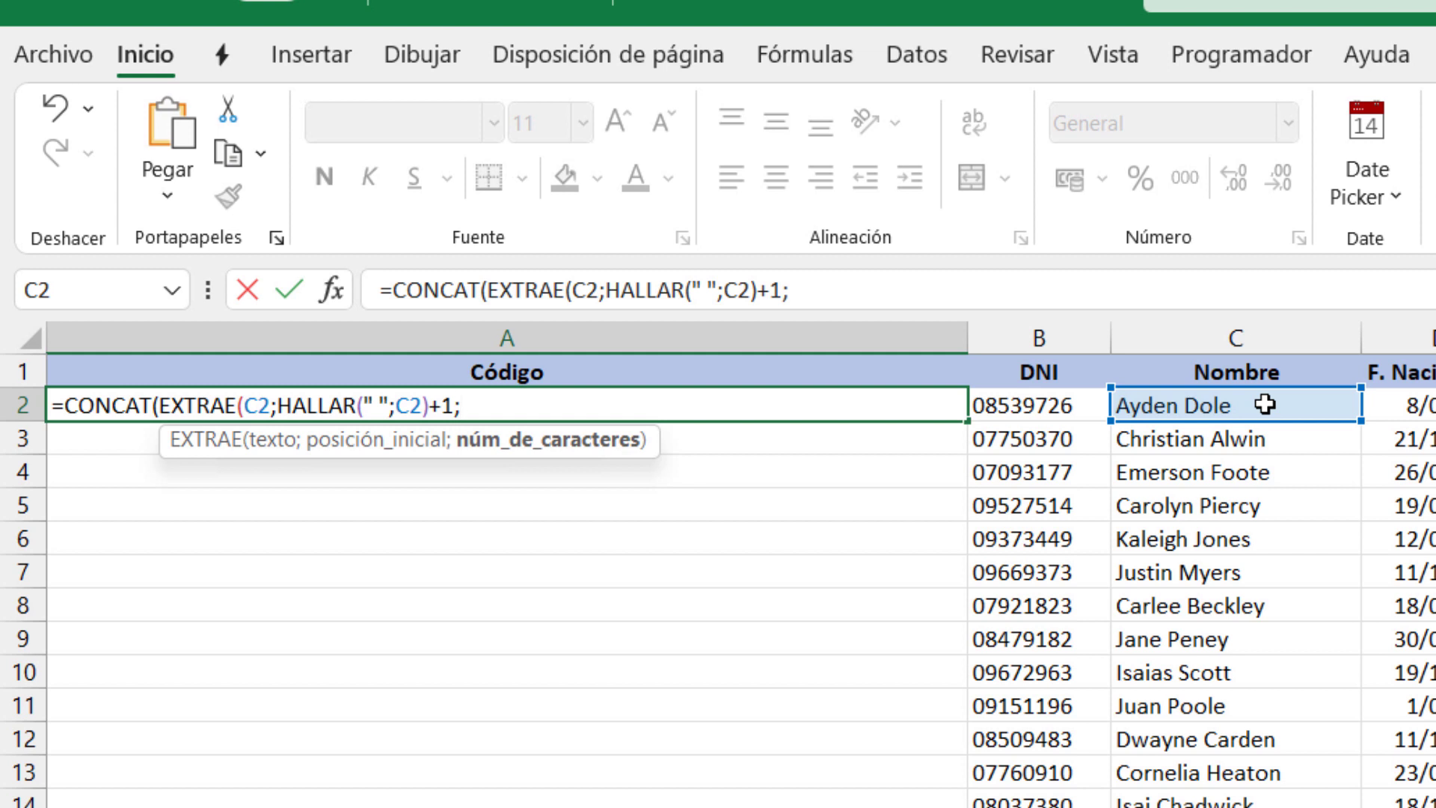
type("2")
type(")")
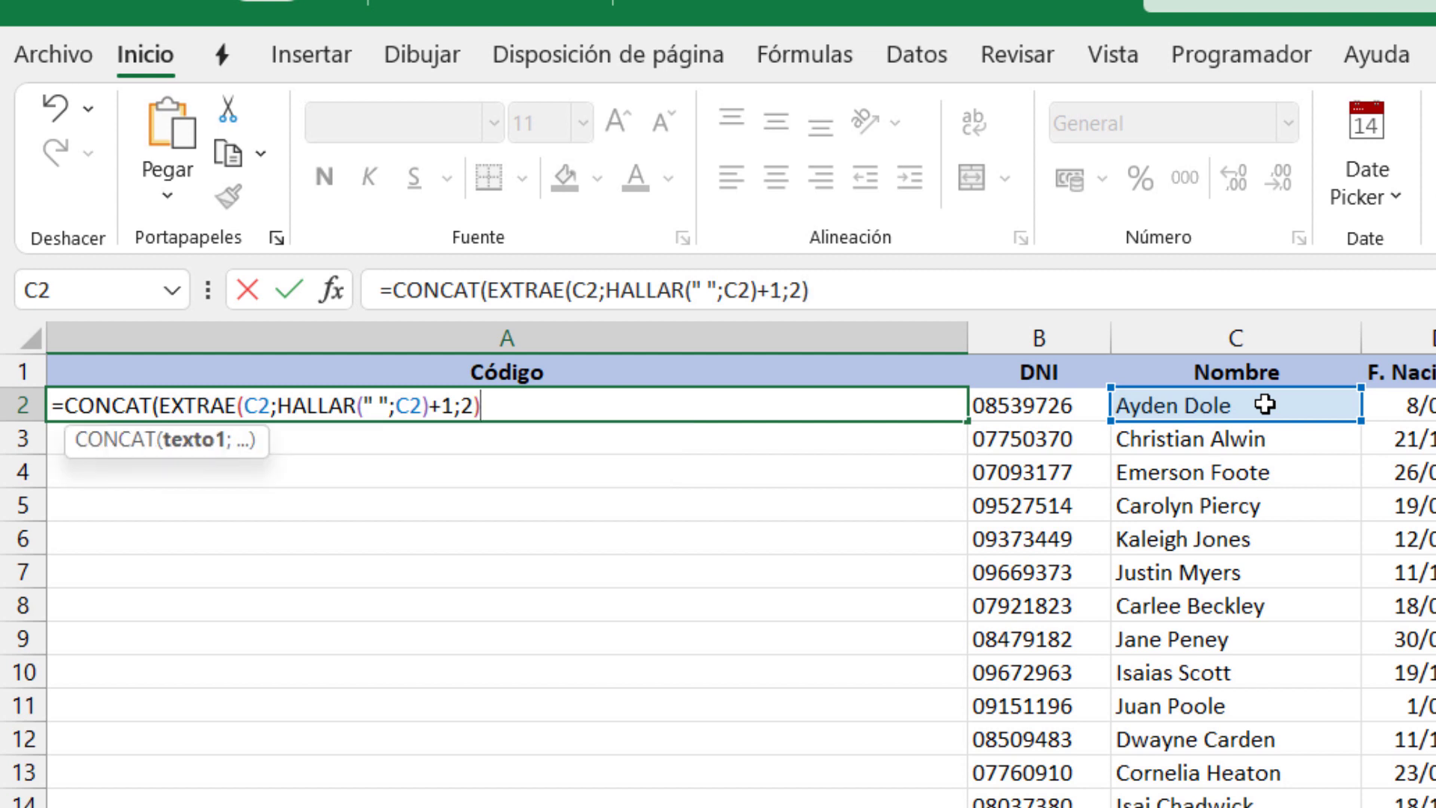
type(";")
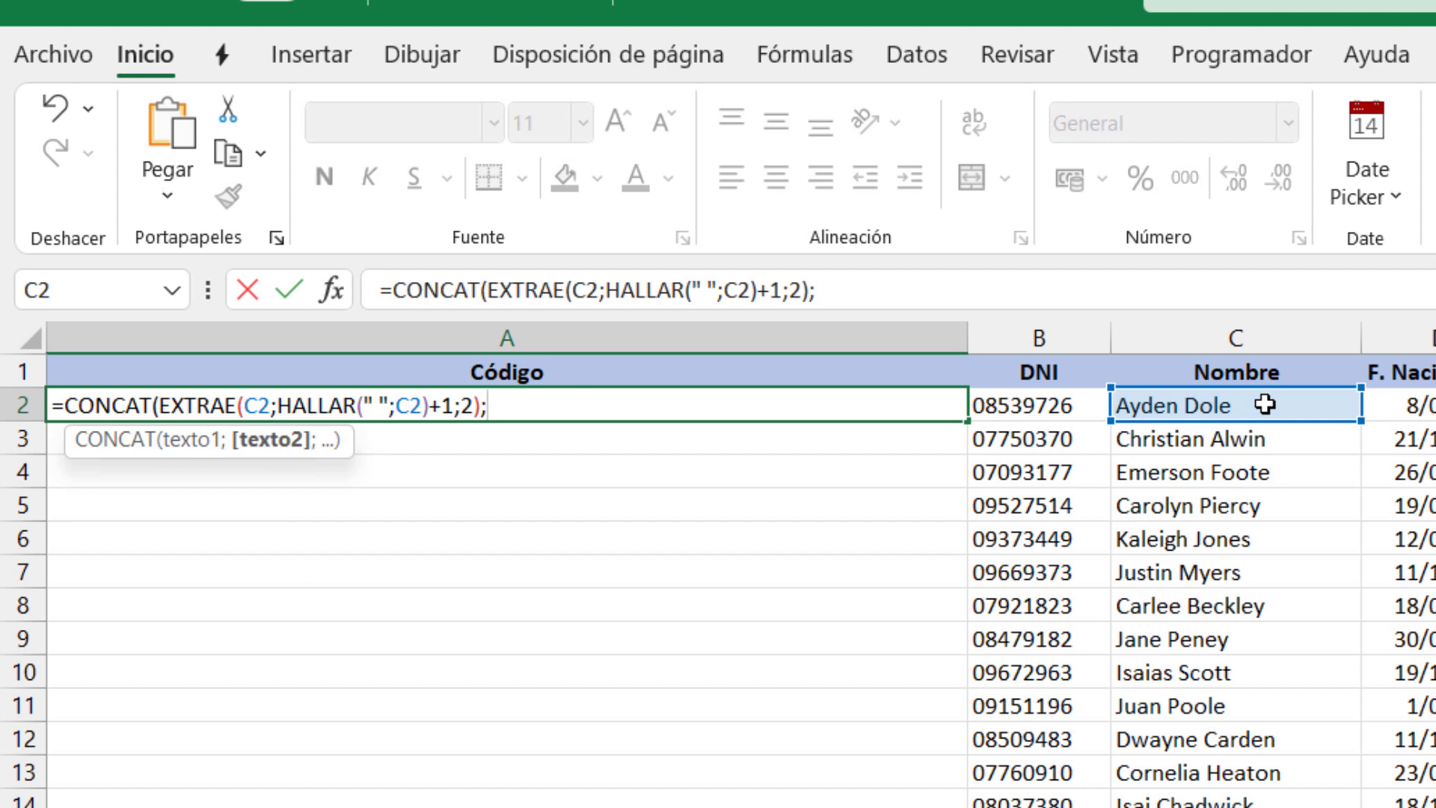
Step: Add EXTRAE(B2;3;1) and EXTRAE(B2;5;1) for the DNI's 3rd and 5th digits
type("ex")
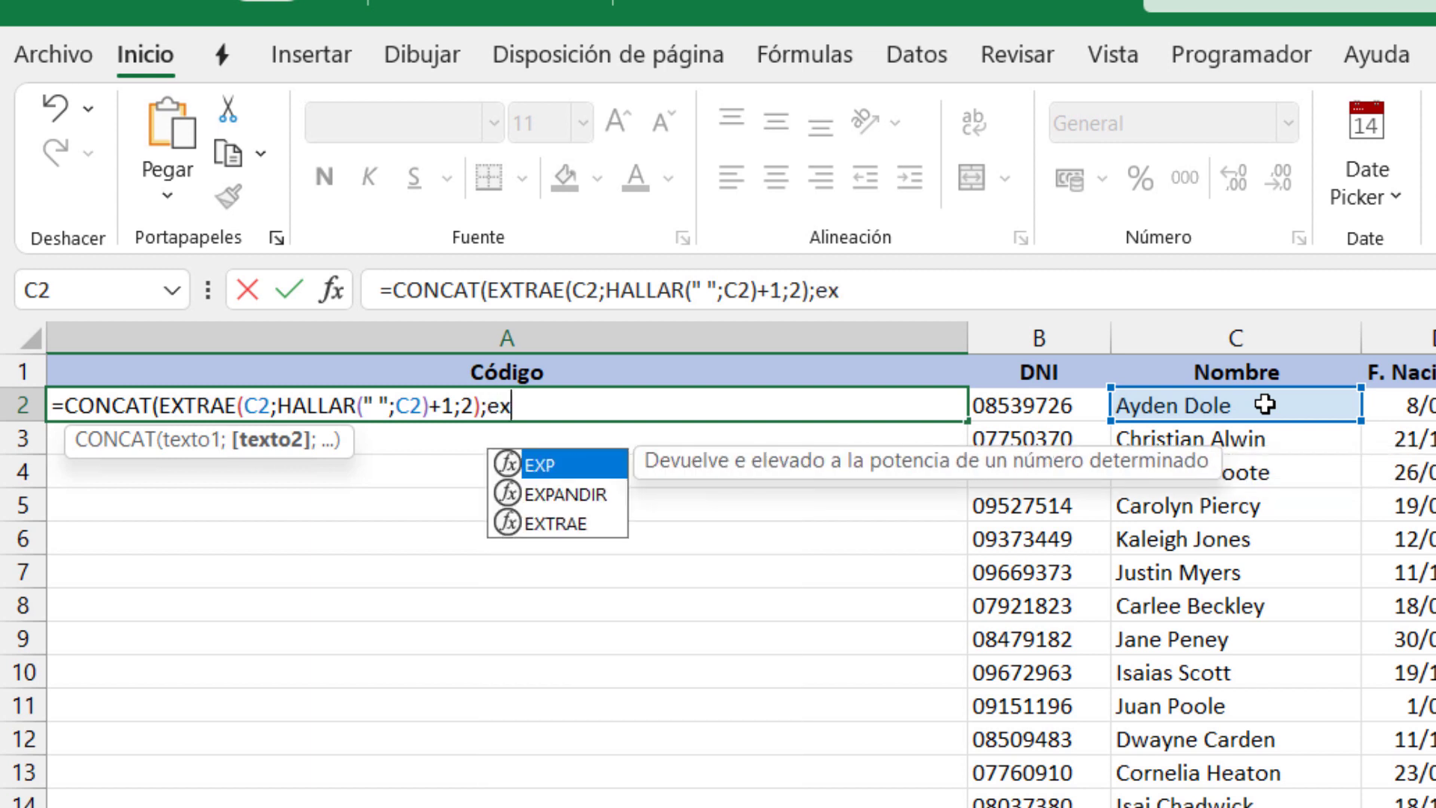
type("t")
key("Tab")
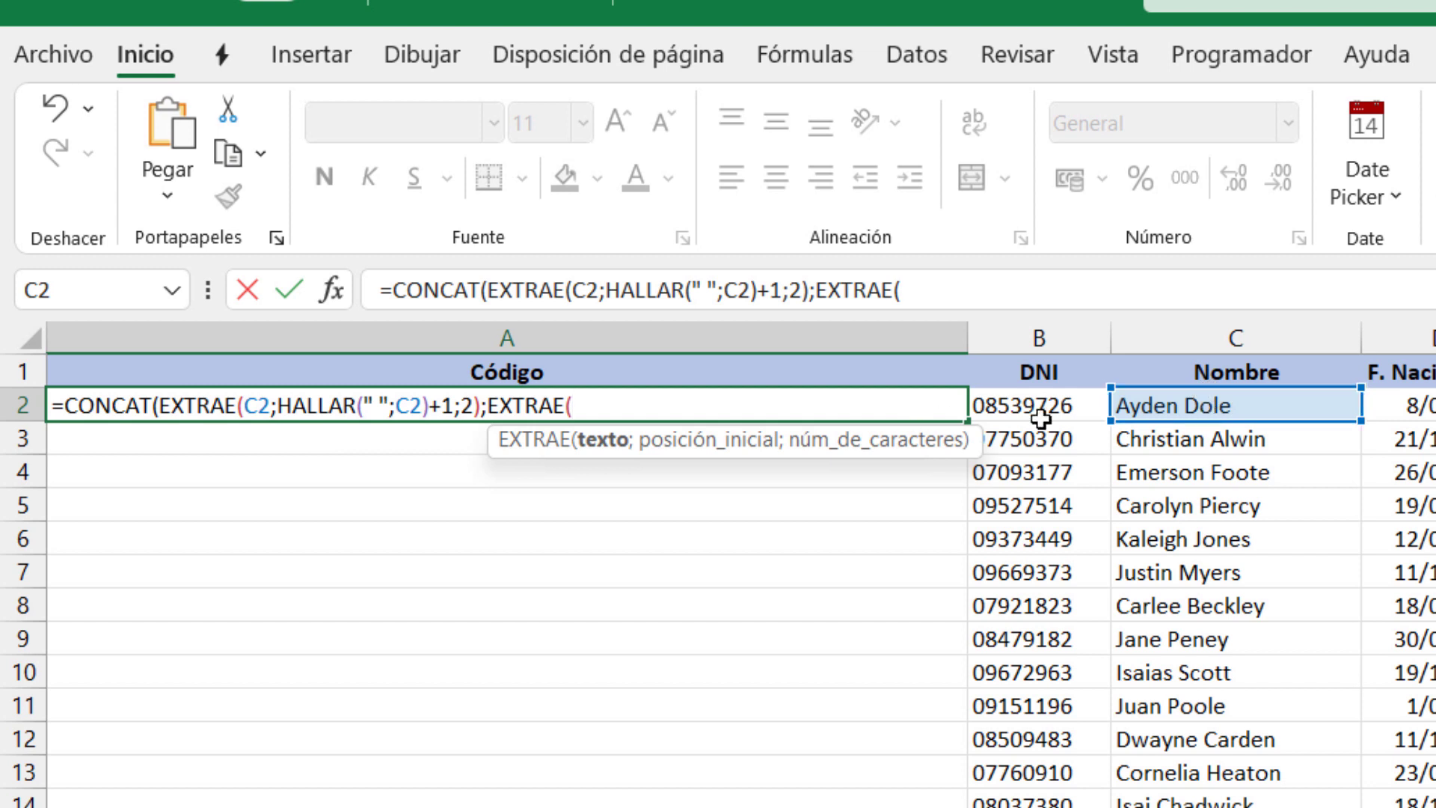
left_click(1041, 418)
type(";3")
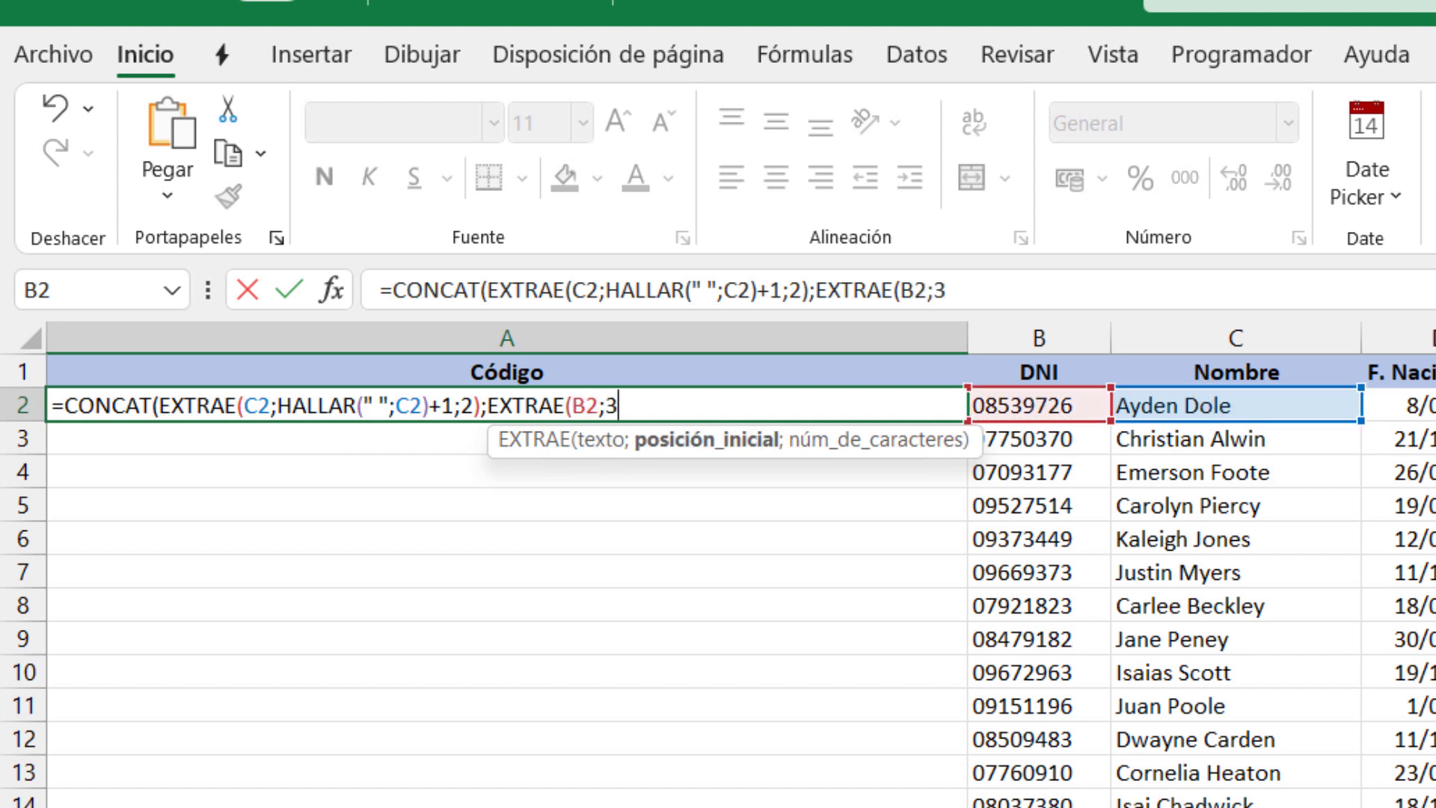
type(";1")
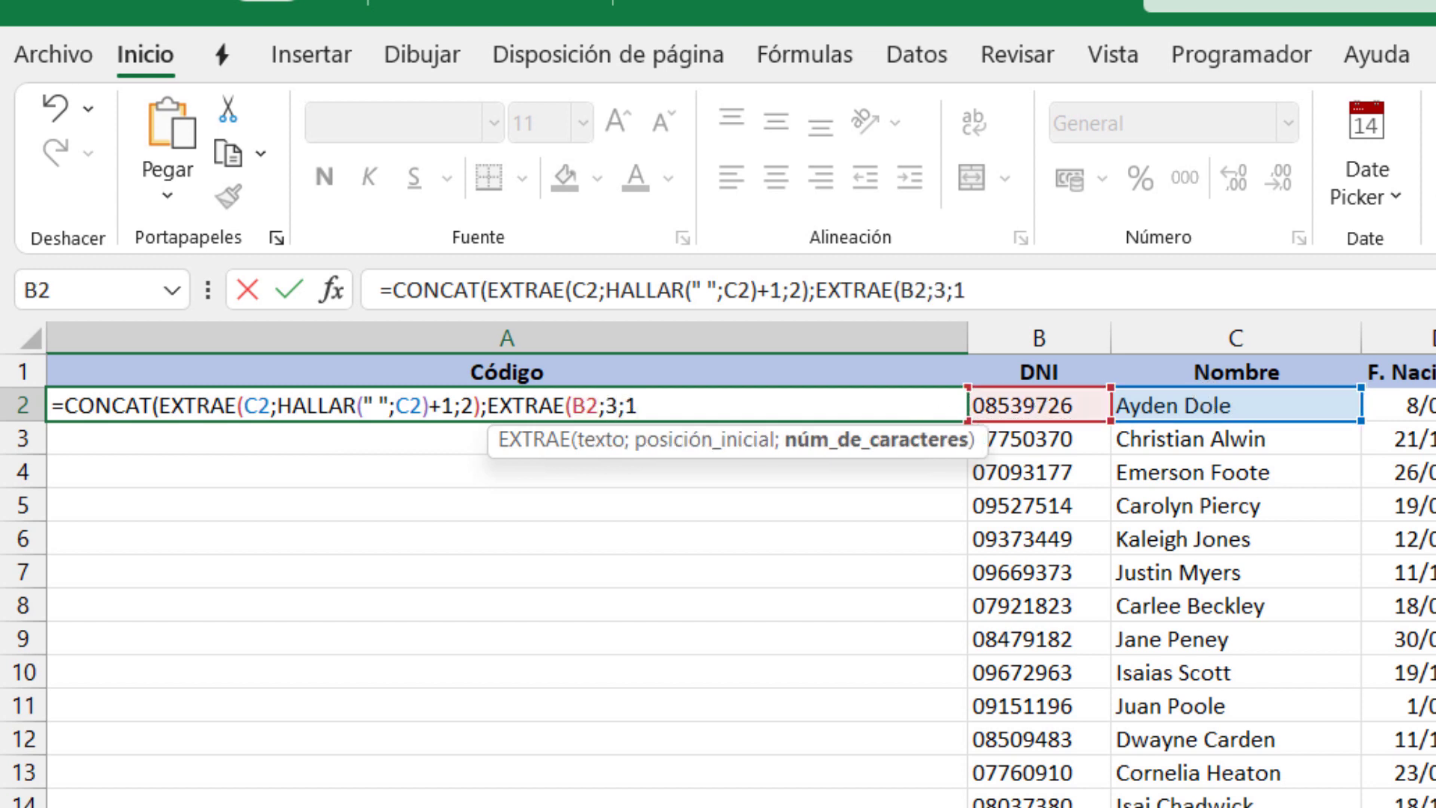
type(")")
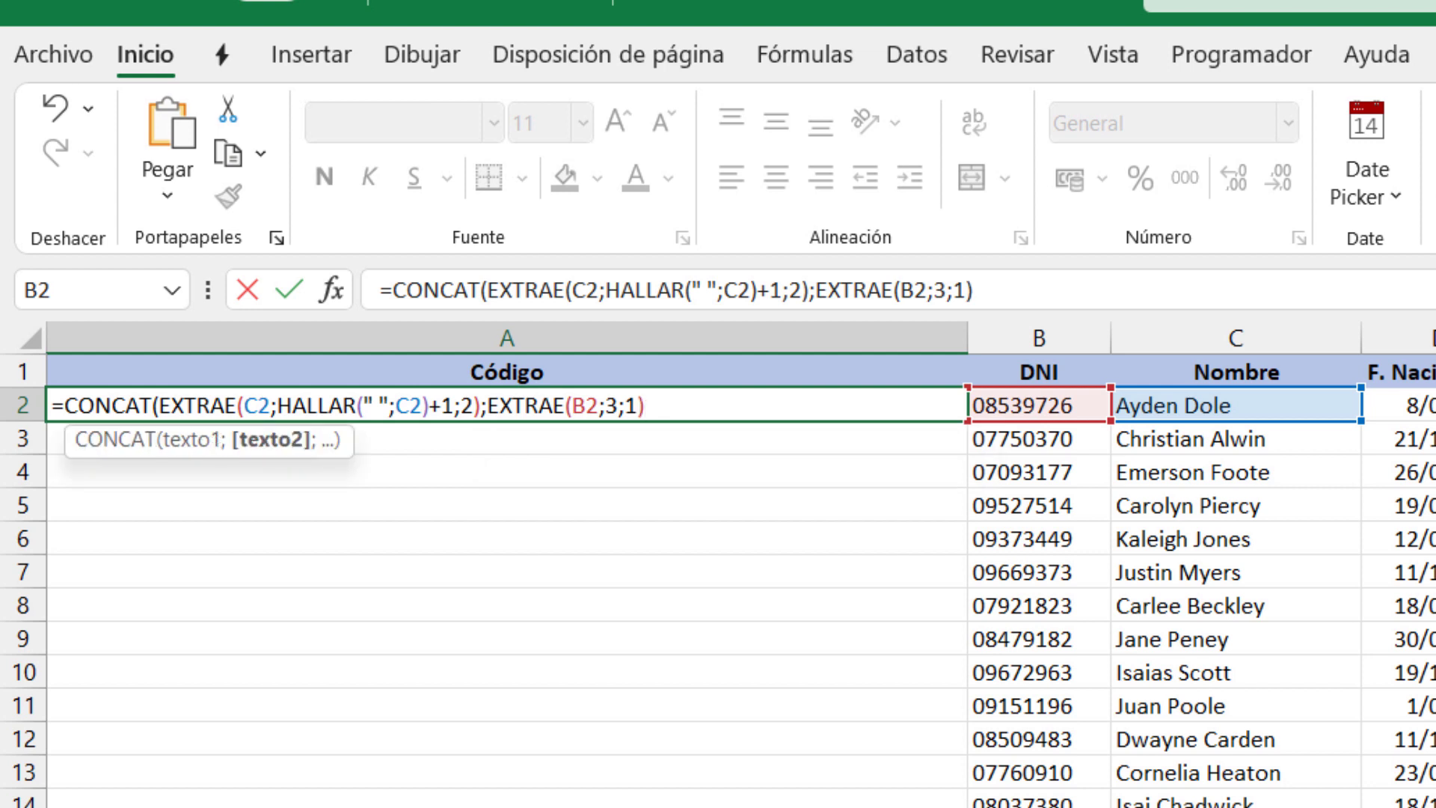
type(";")
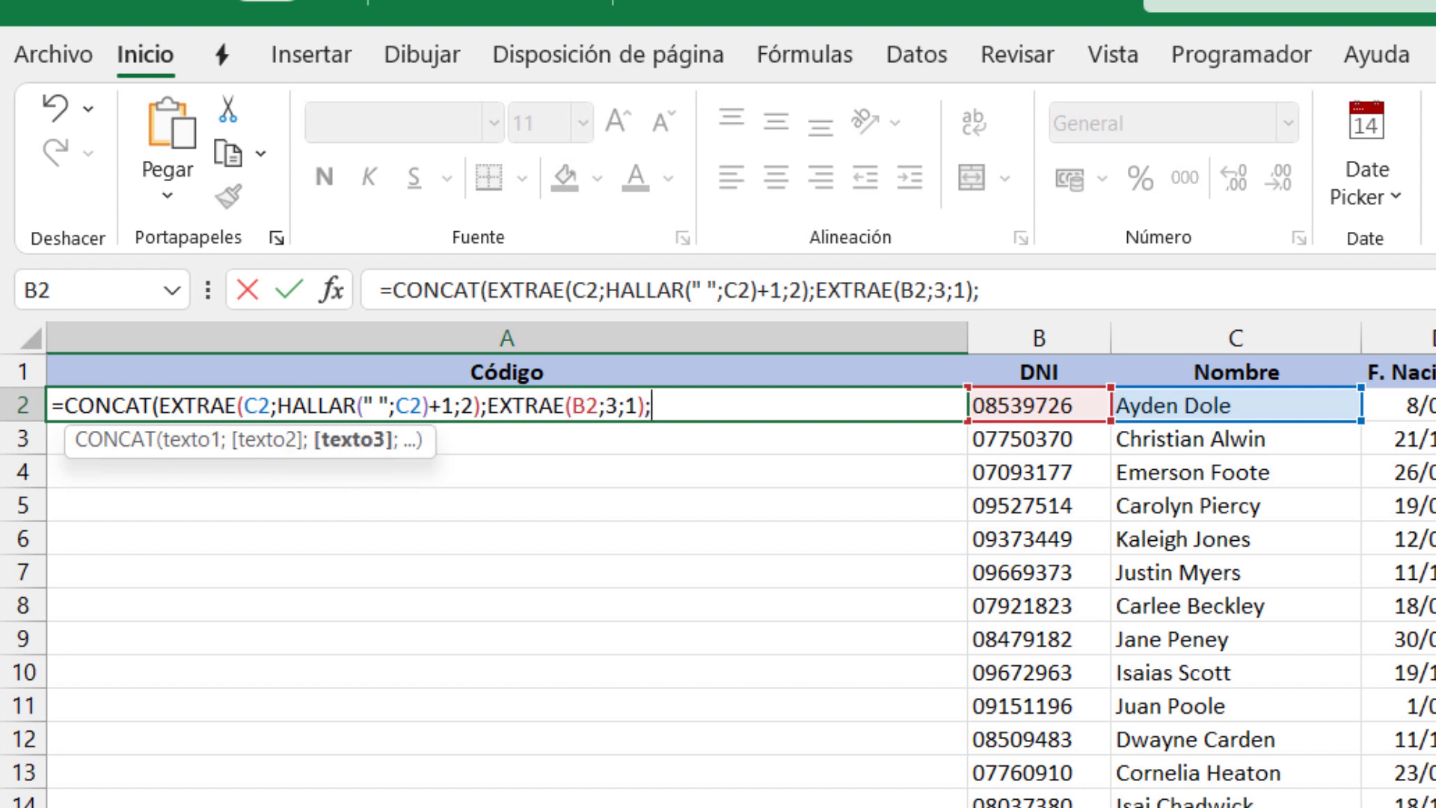
type("extrae(")
left_click(1047, 404)
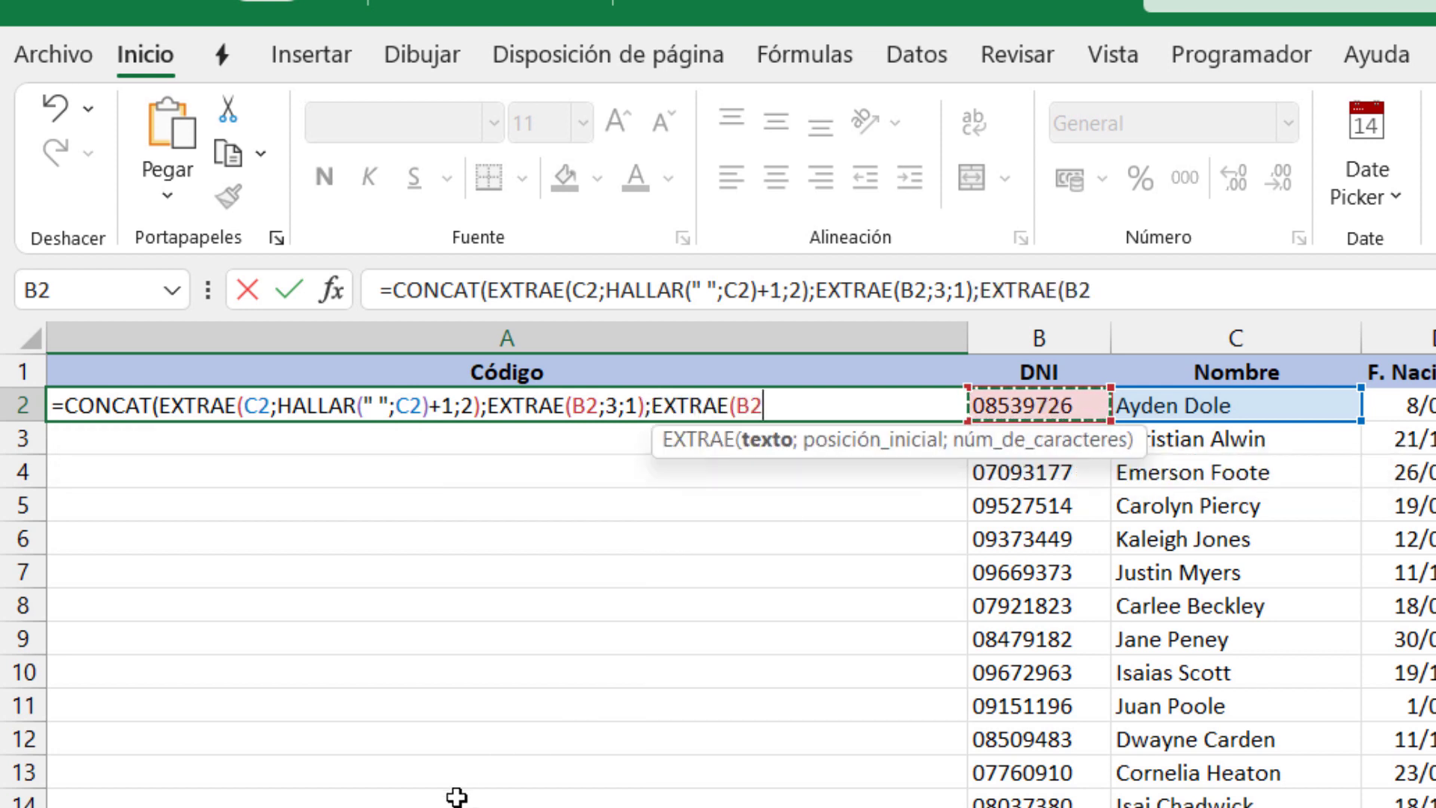
type(";5")
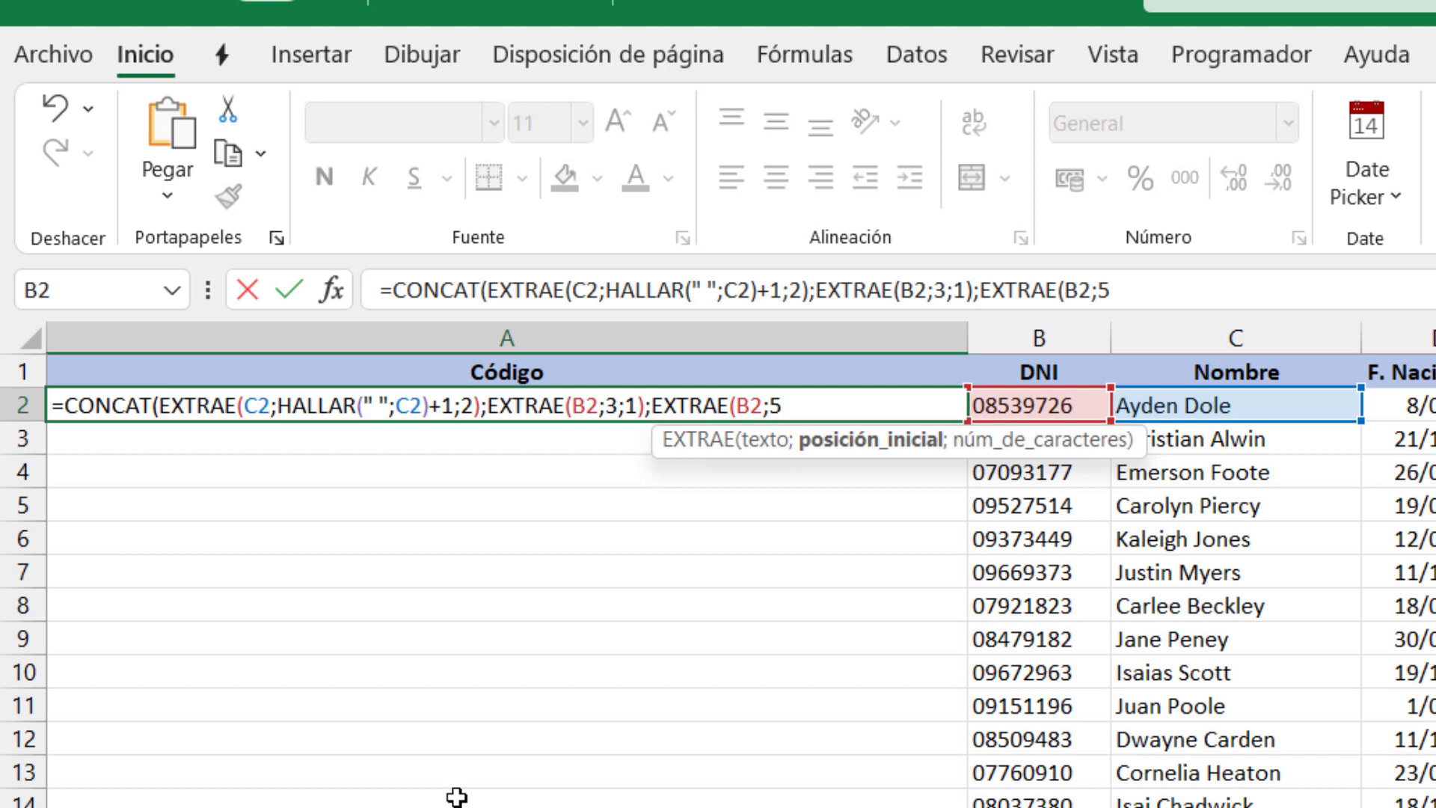
type(";1")
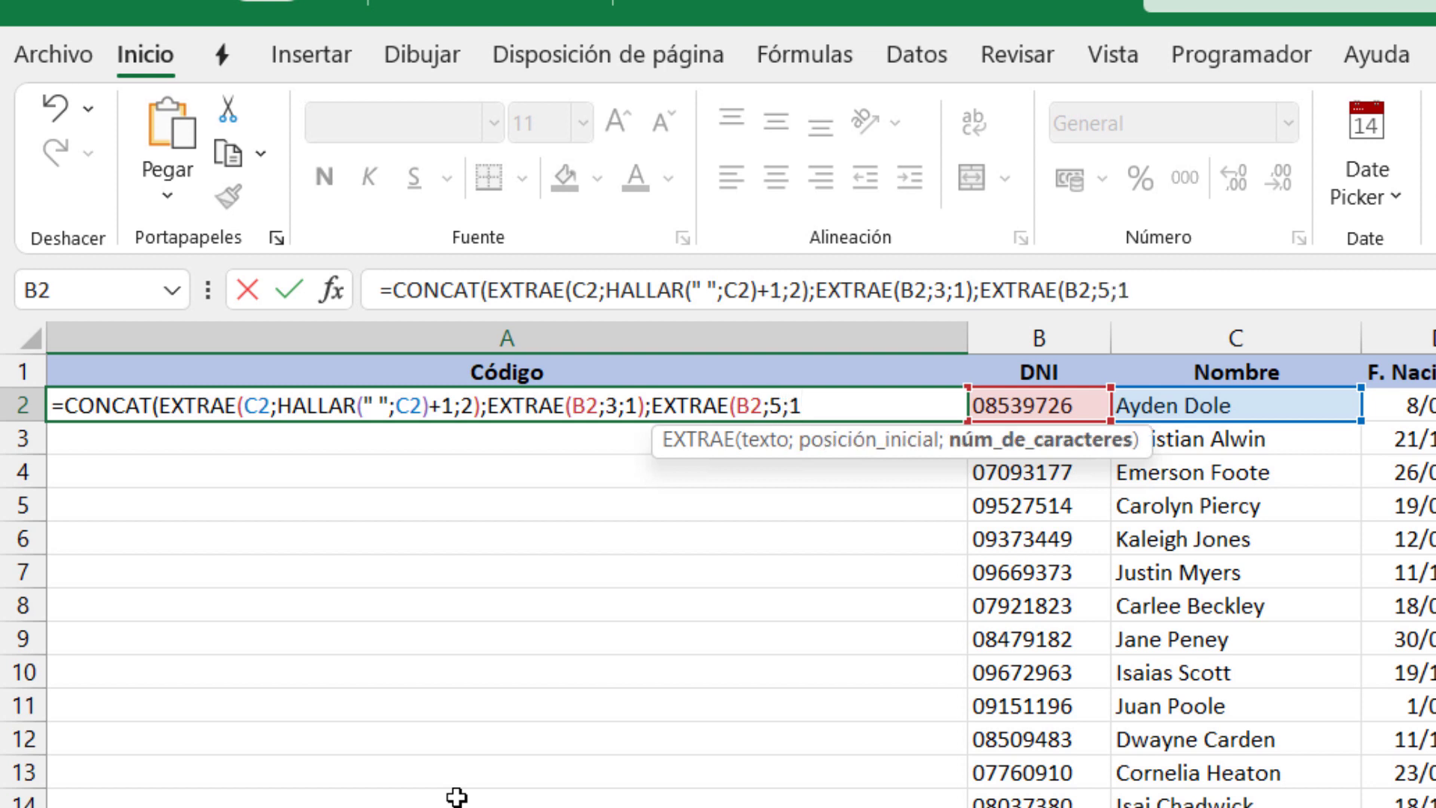
type(")")
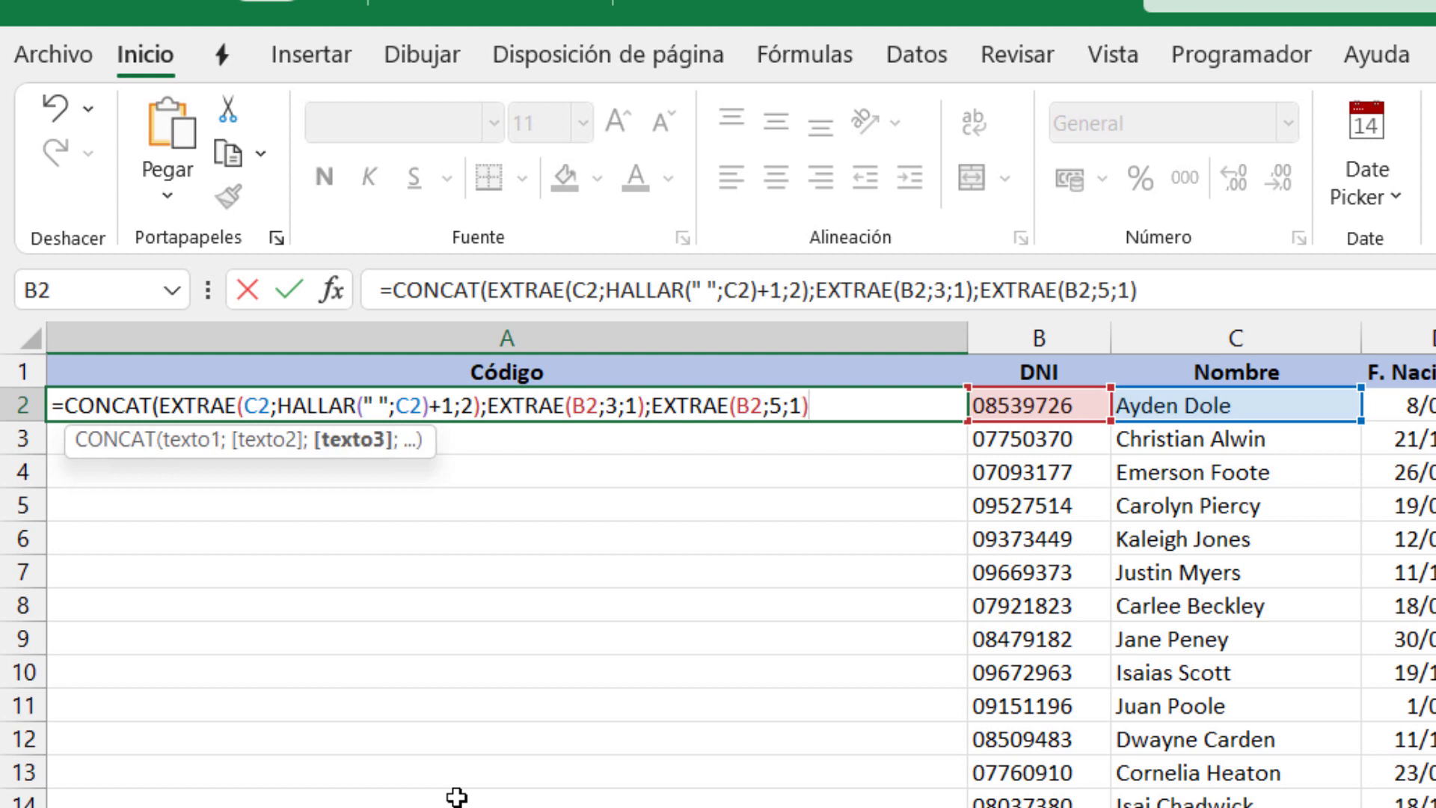
type(";")
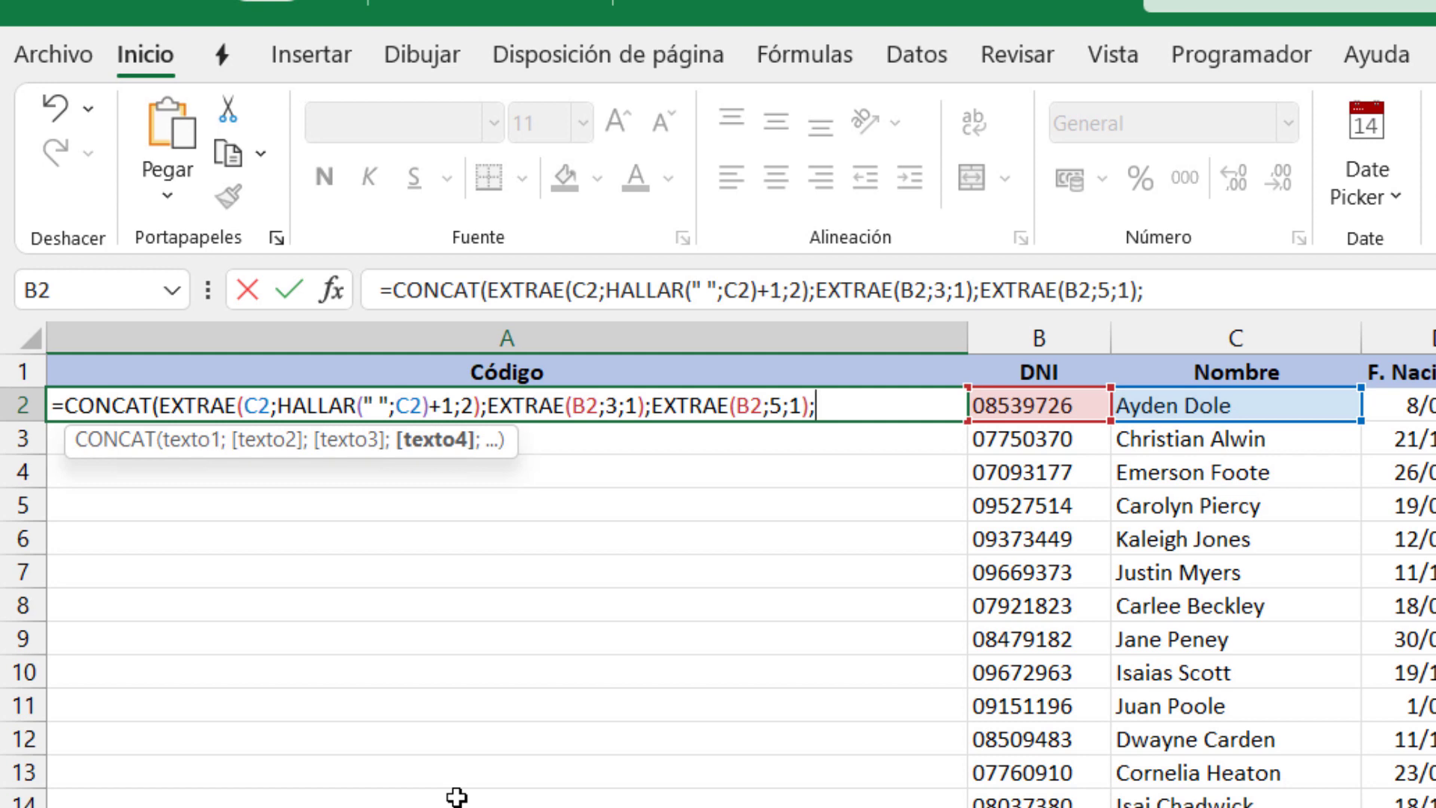
Step: Append TEXTO(D2;"yy") to add the two-digit birth year
type("TEXTO(")
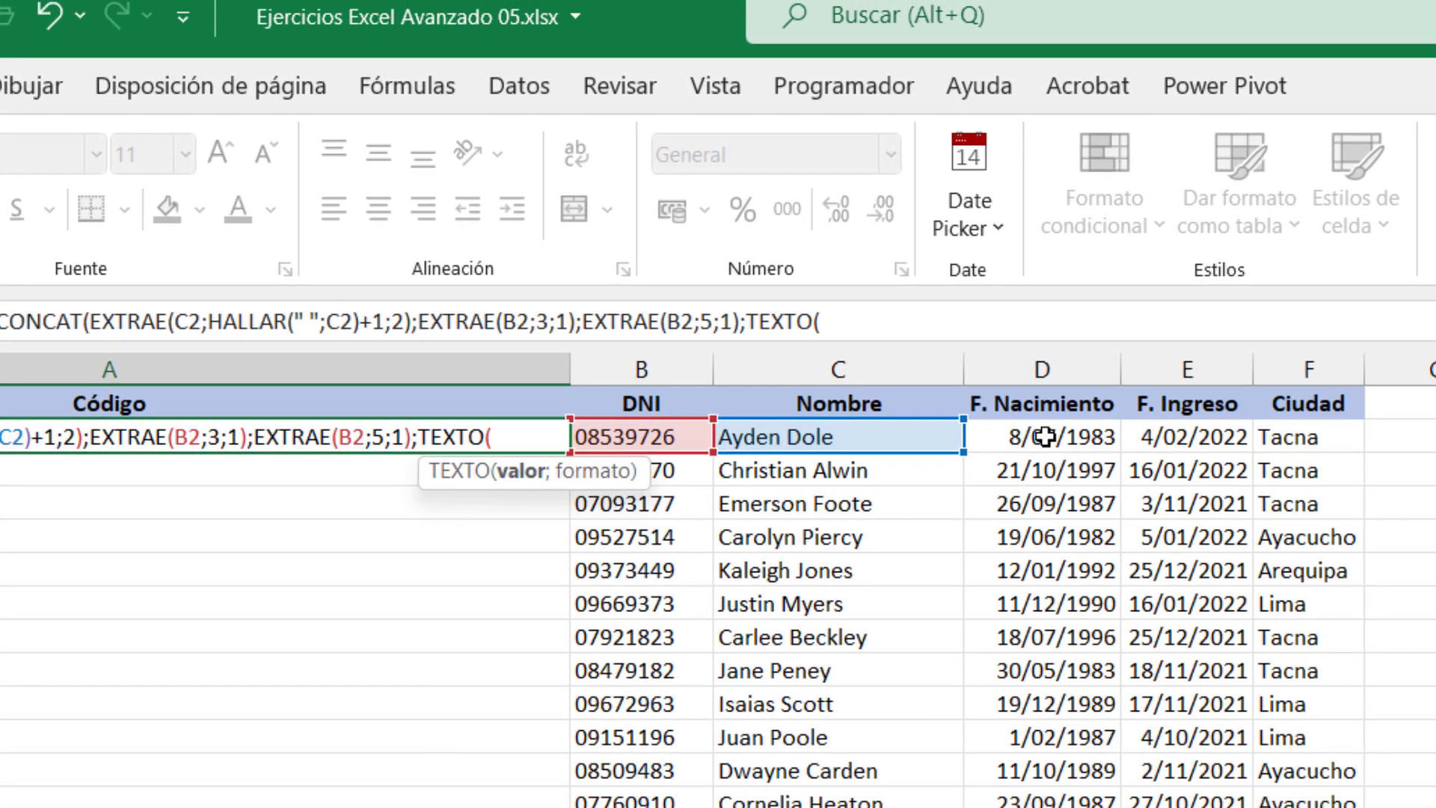
left_click(1036, 437)
type(";\"")
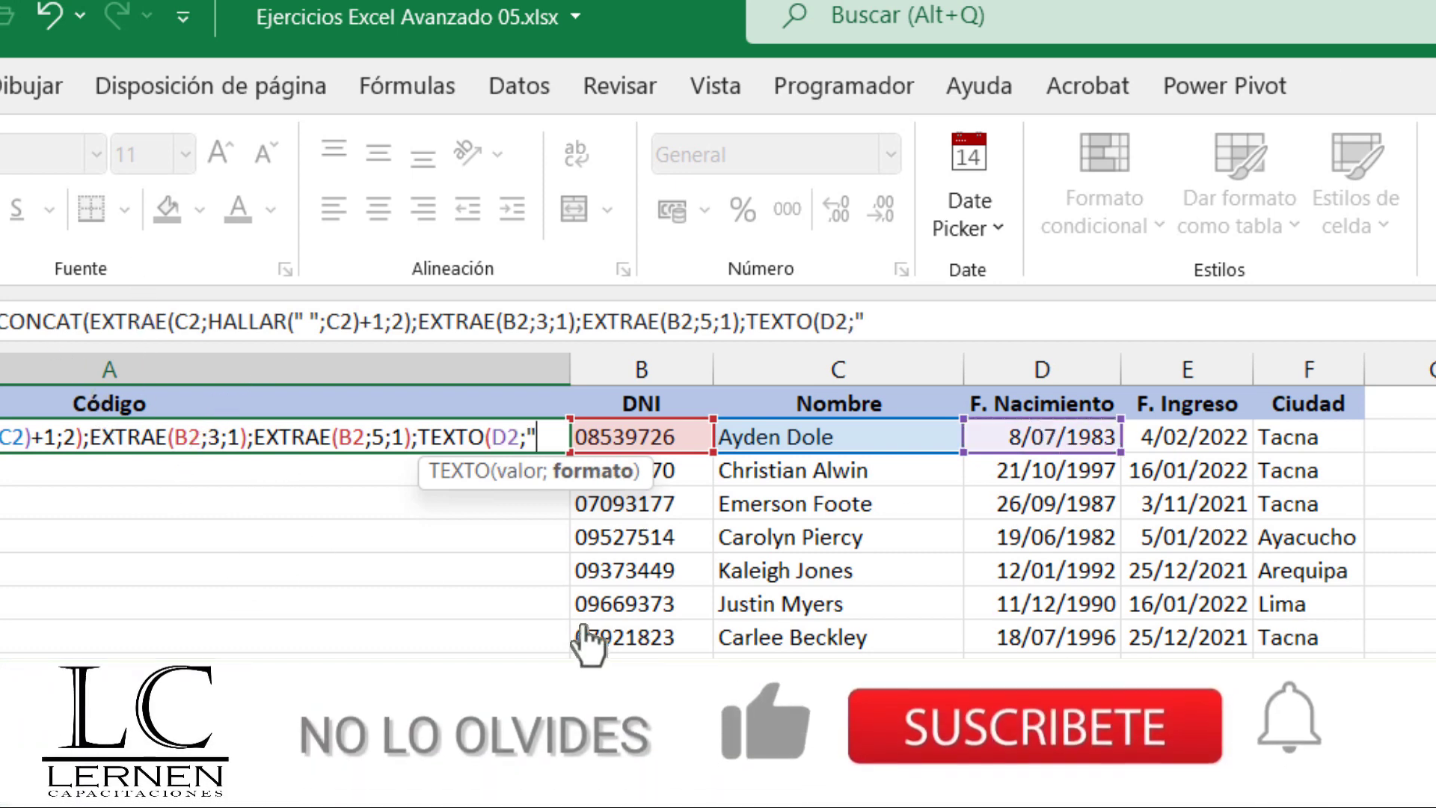
type("yy")
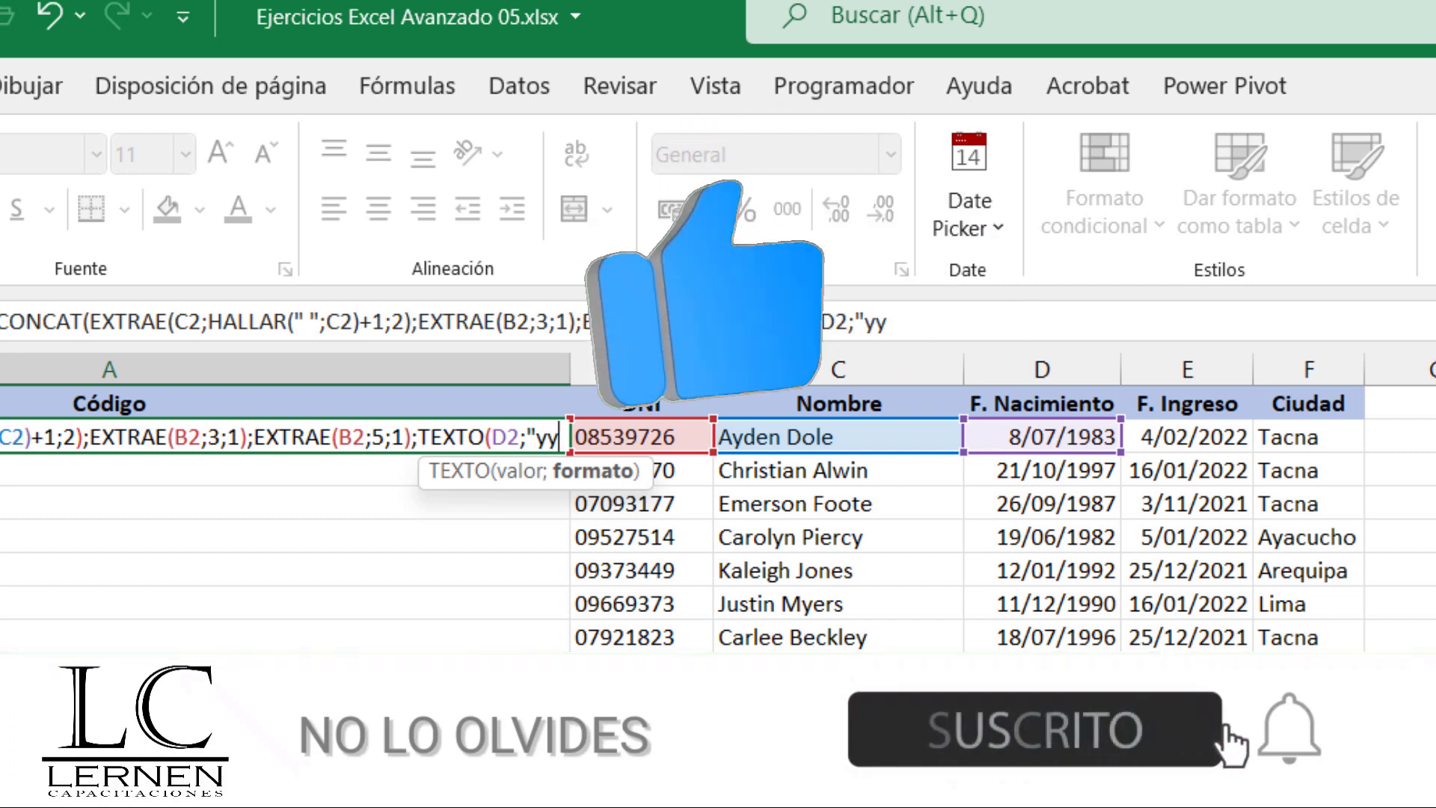
type("\"")
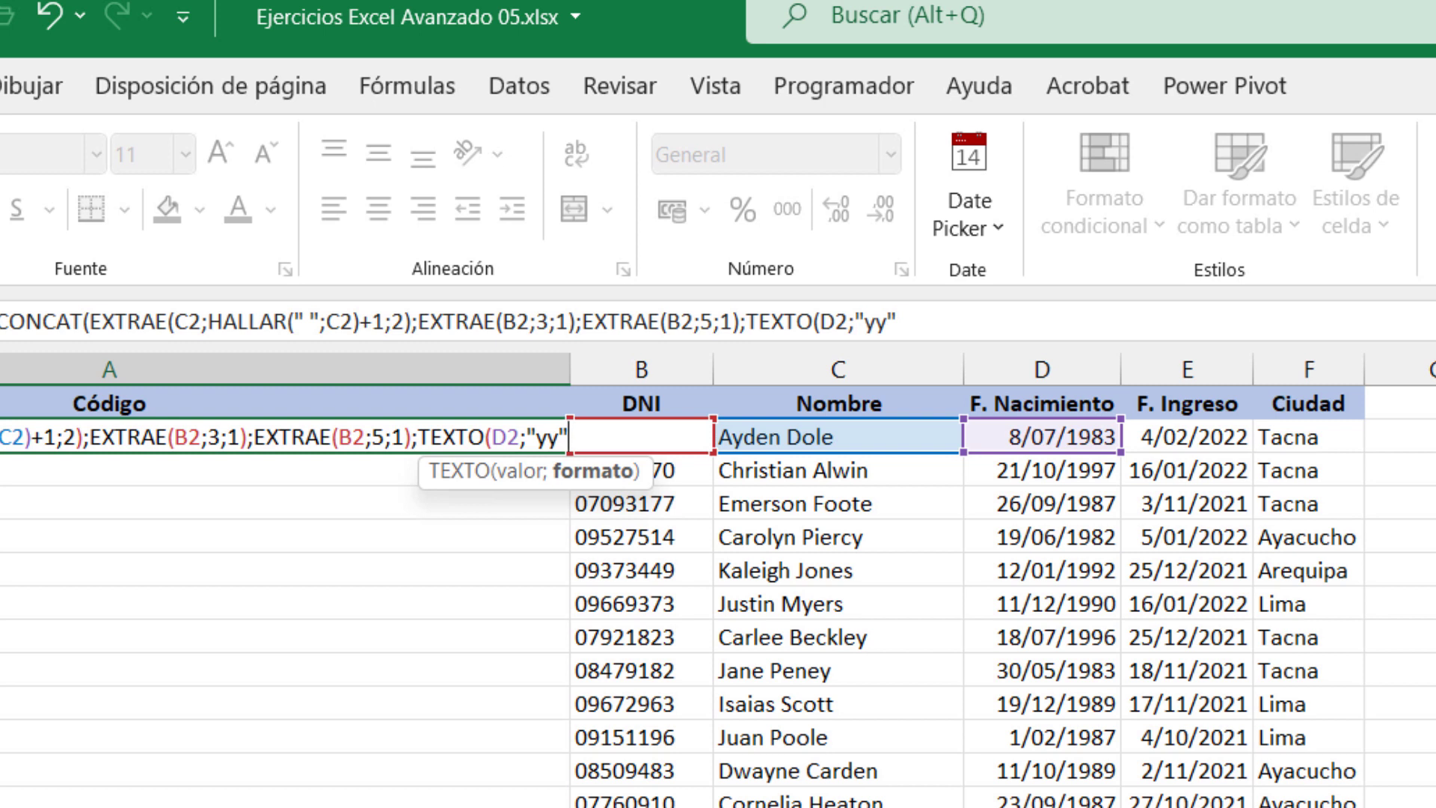
type(")")
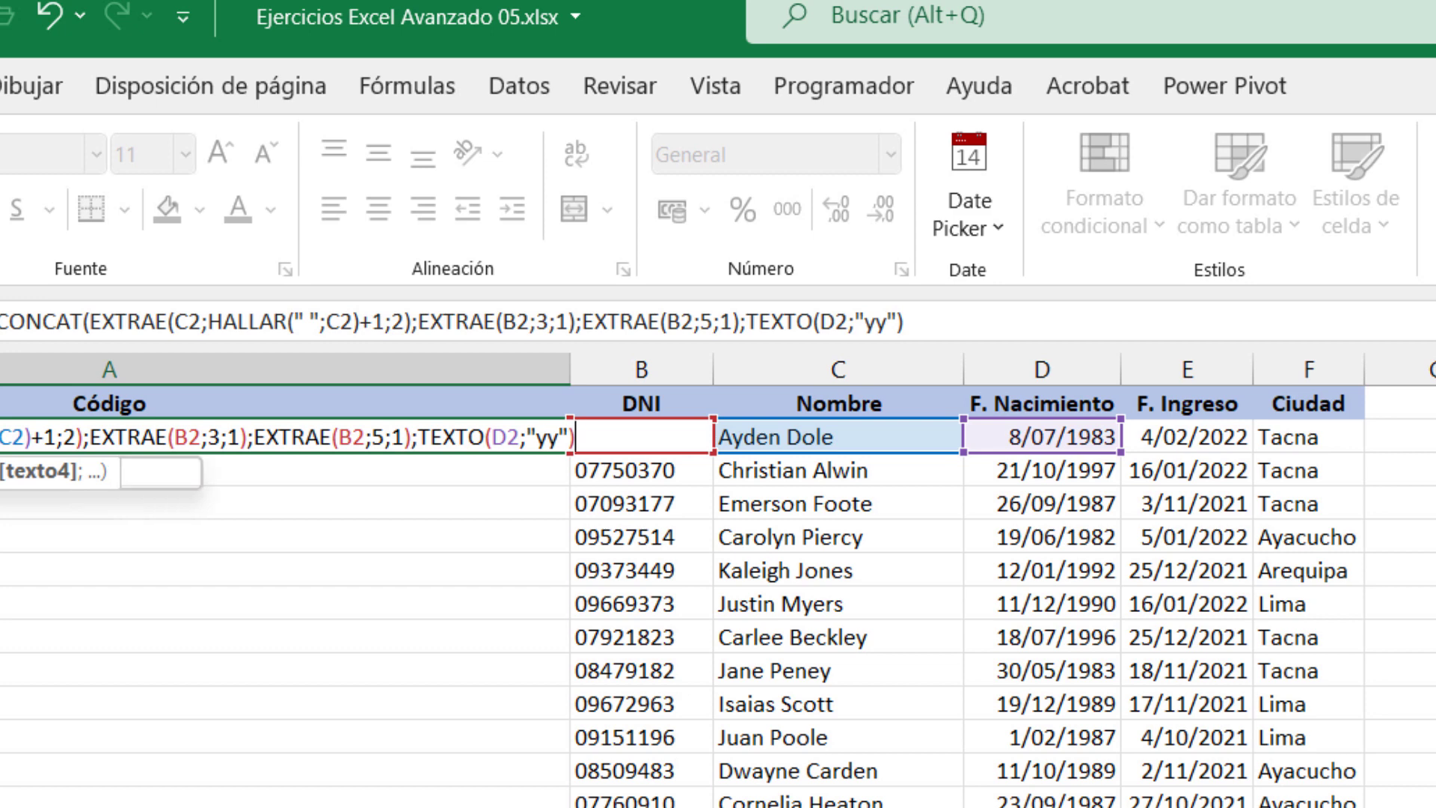
Step: Add TEXTO(E2;"mm") for the two-digit hire month
type(";te")
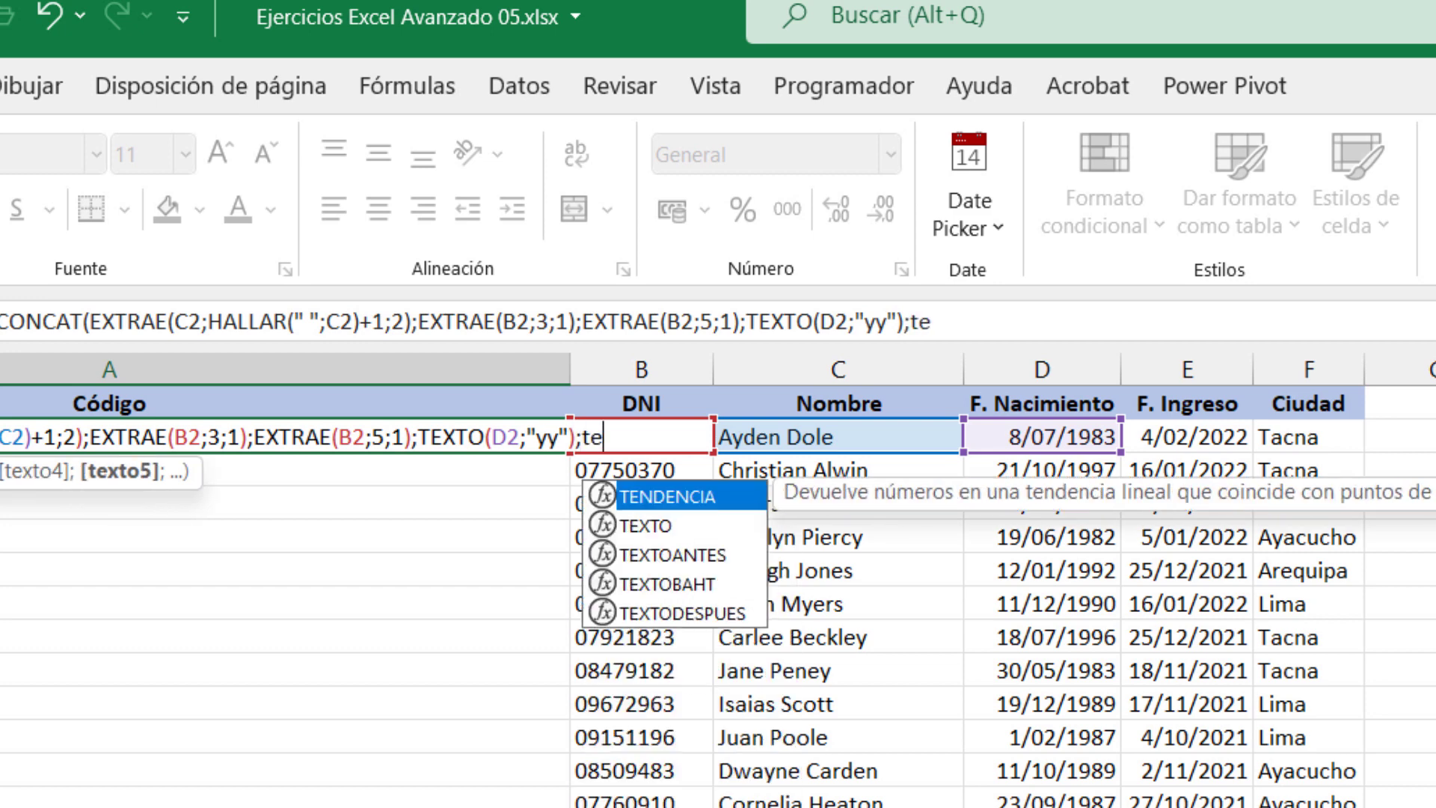
type("x")
key("Tab")
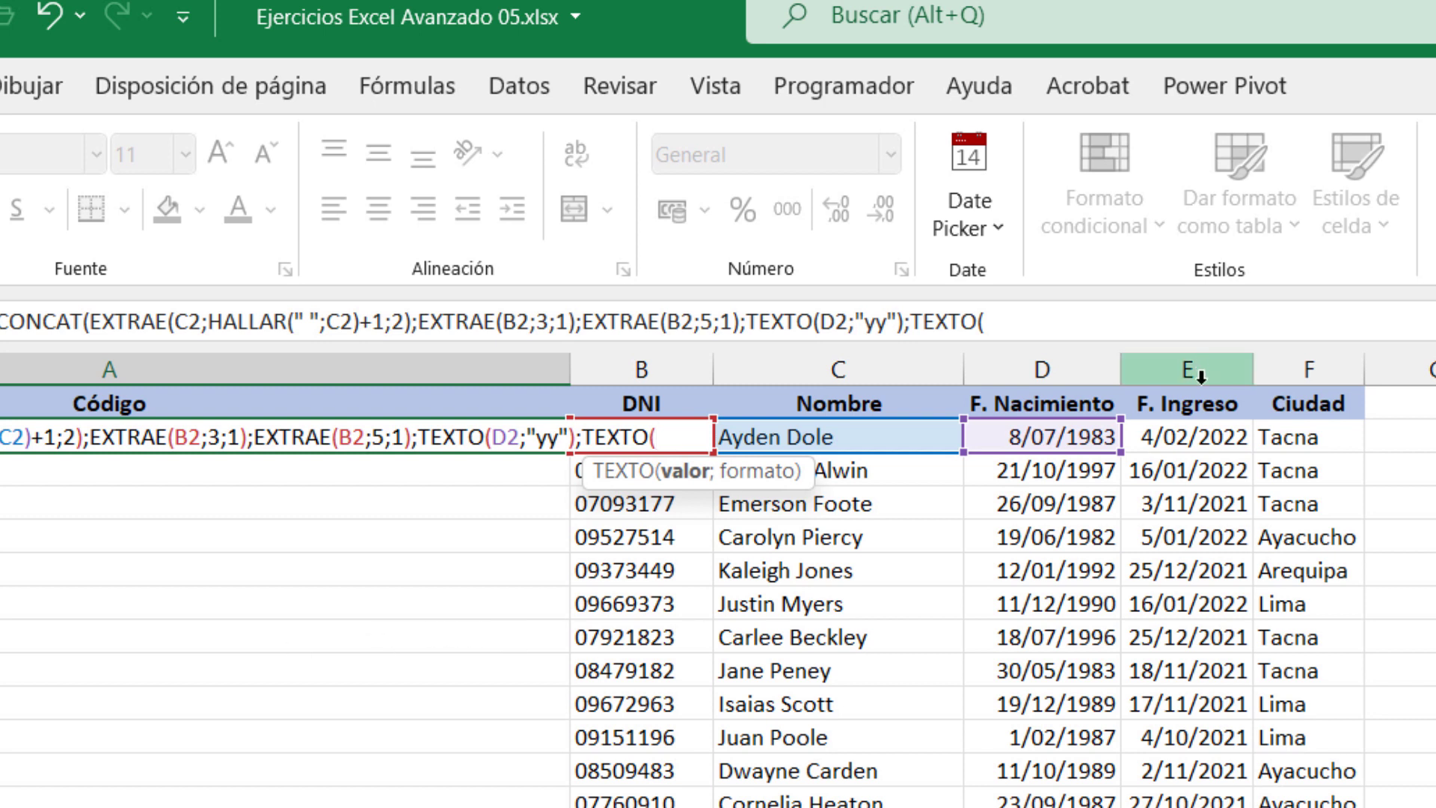
left_click(1199, 437)
type(";\"")
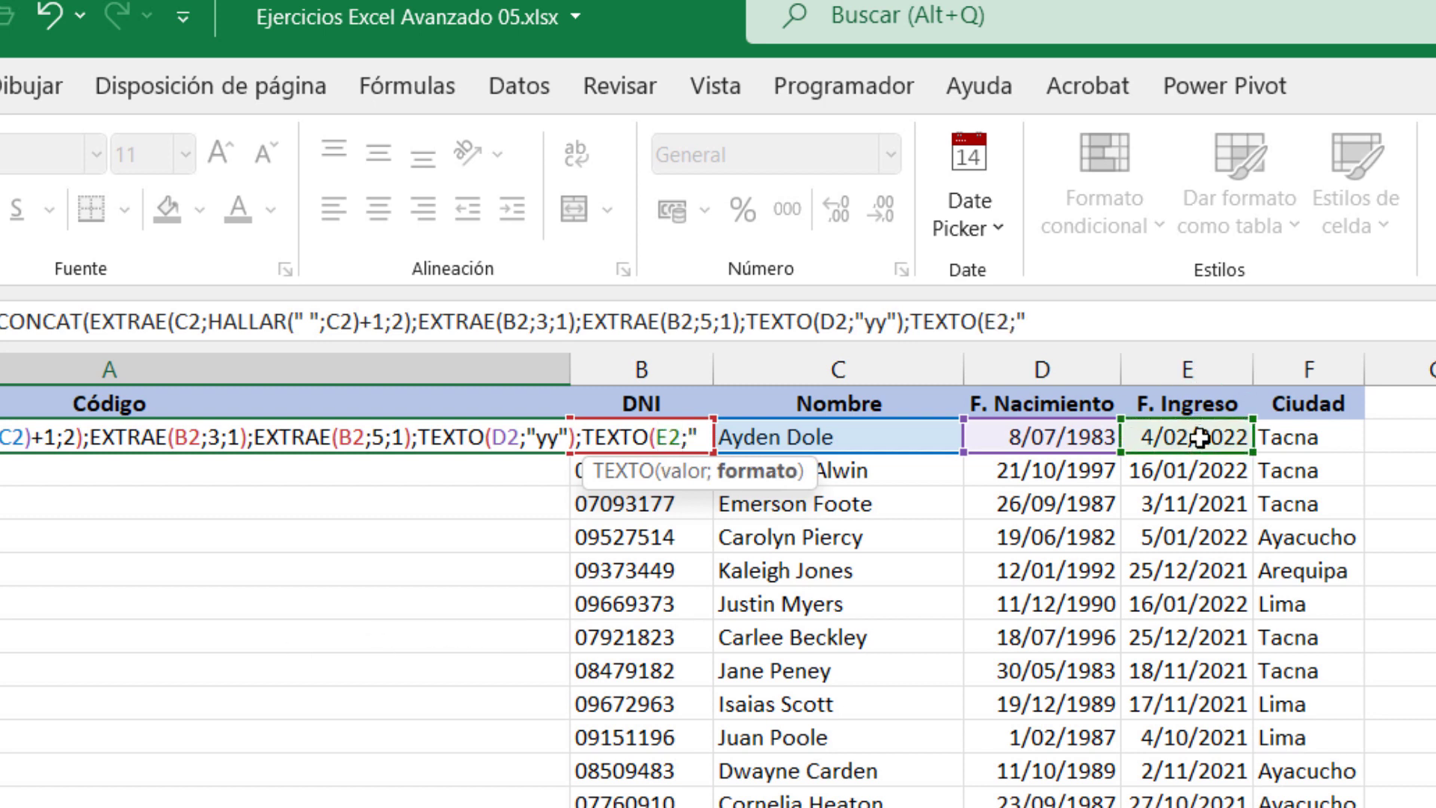
type("mm\"")
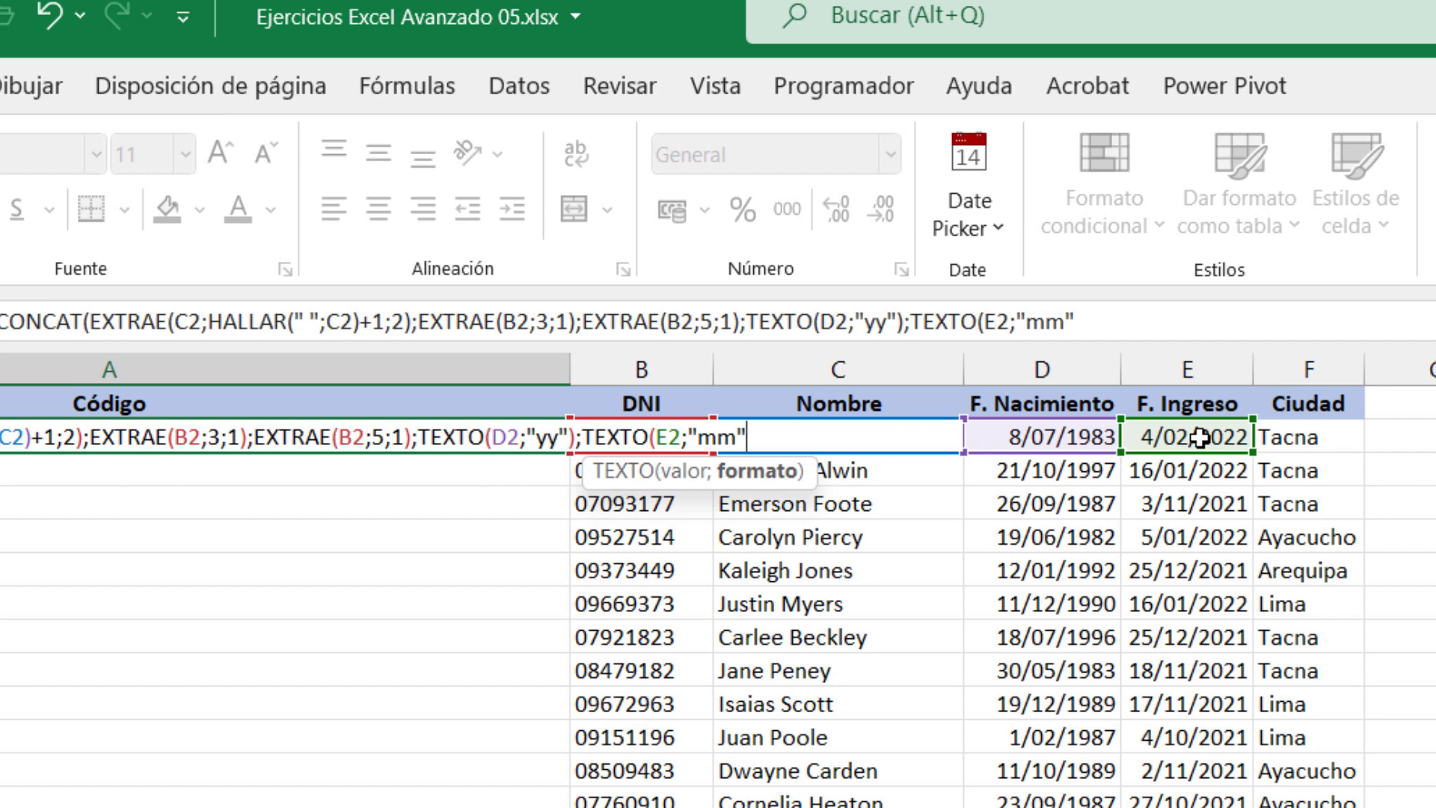
Step: Add EXTRAE(F2;2;2) to take two letters of the city, closing the CONCAT
type(");")
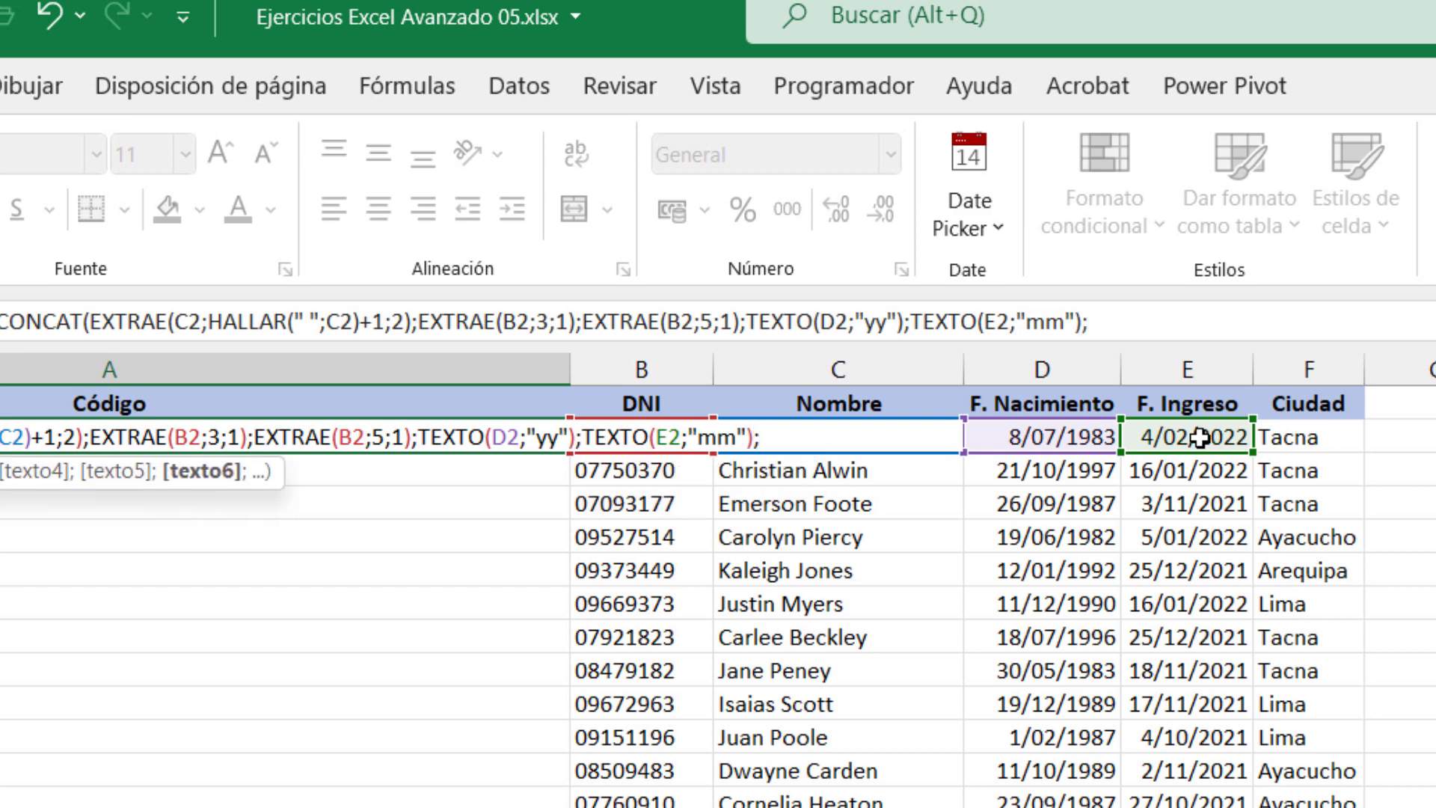
type("ex")
key("Down")
key("Down")
key("Tab")
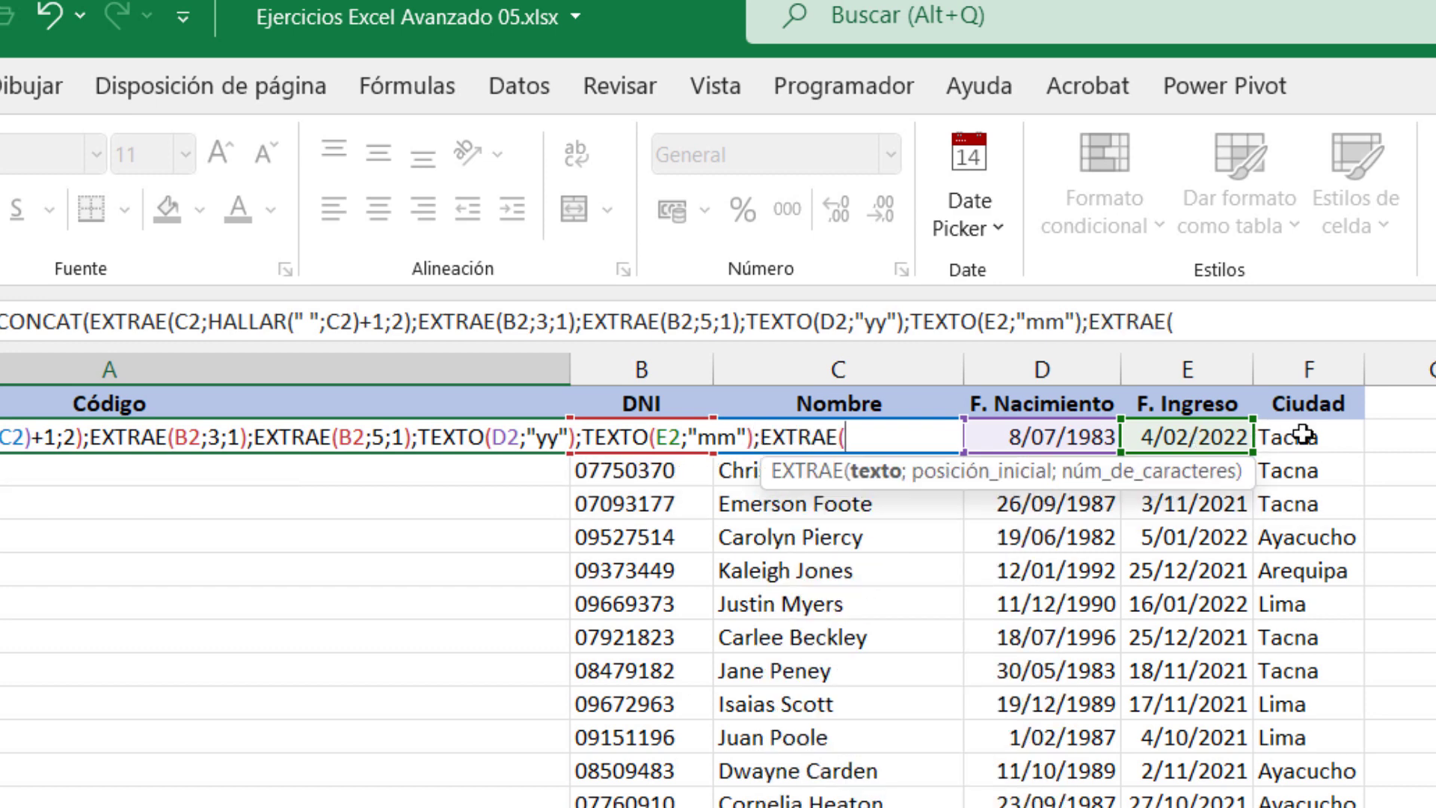
left_click(1305, 435)
type(";")
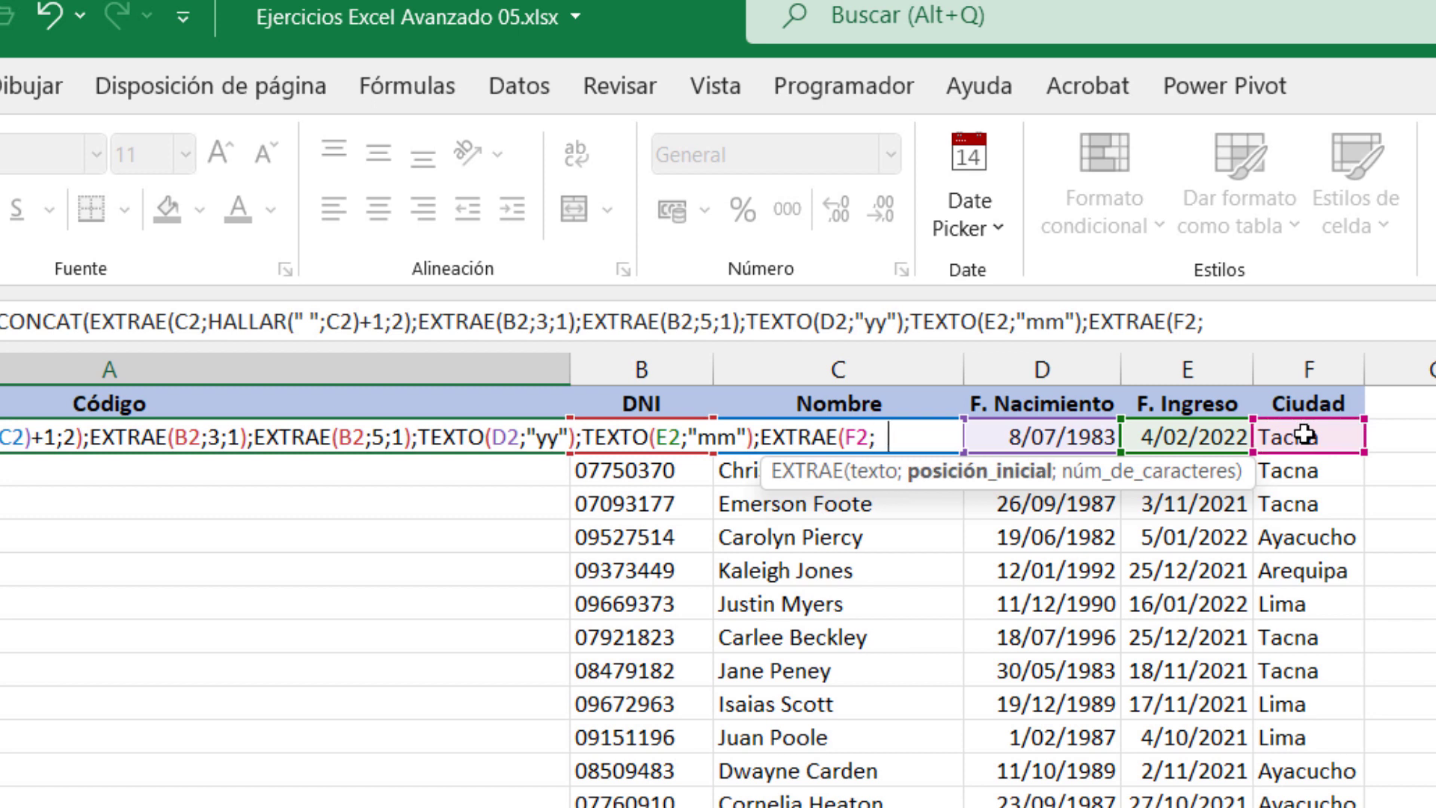
type("2;")
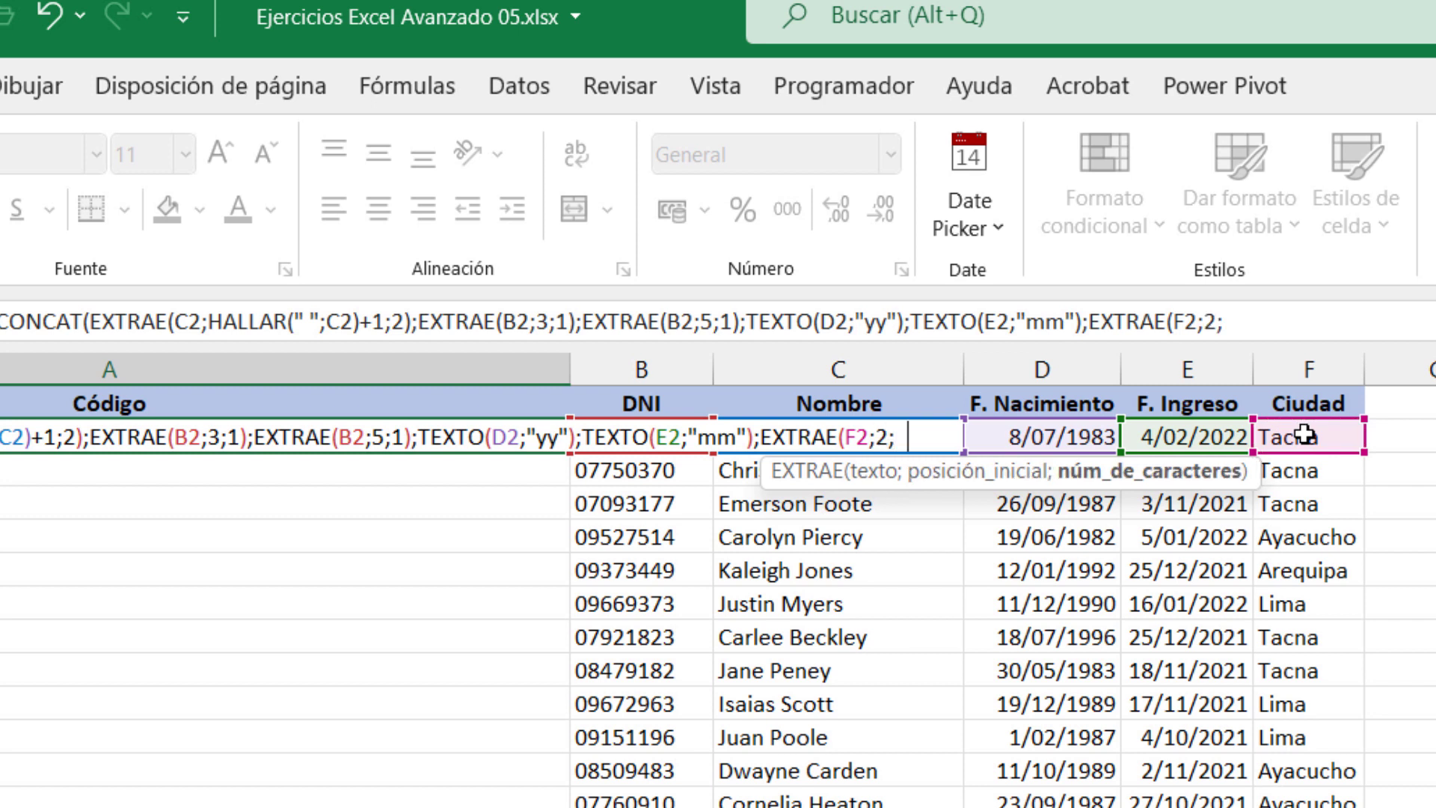
type("2)")
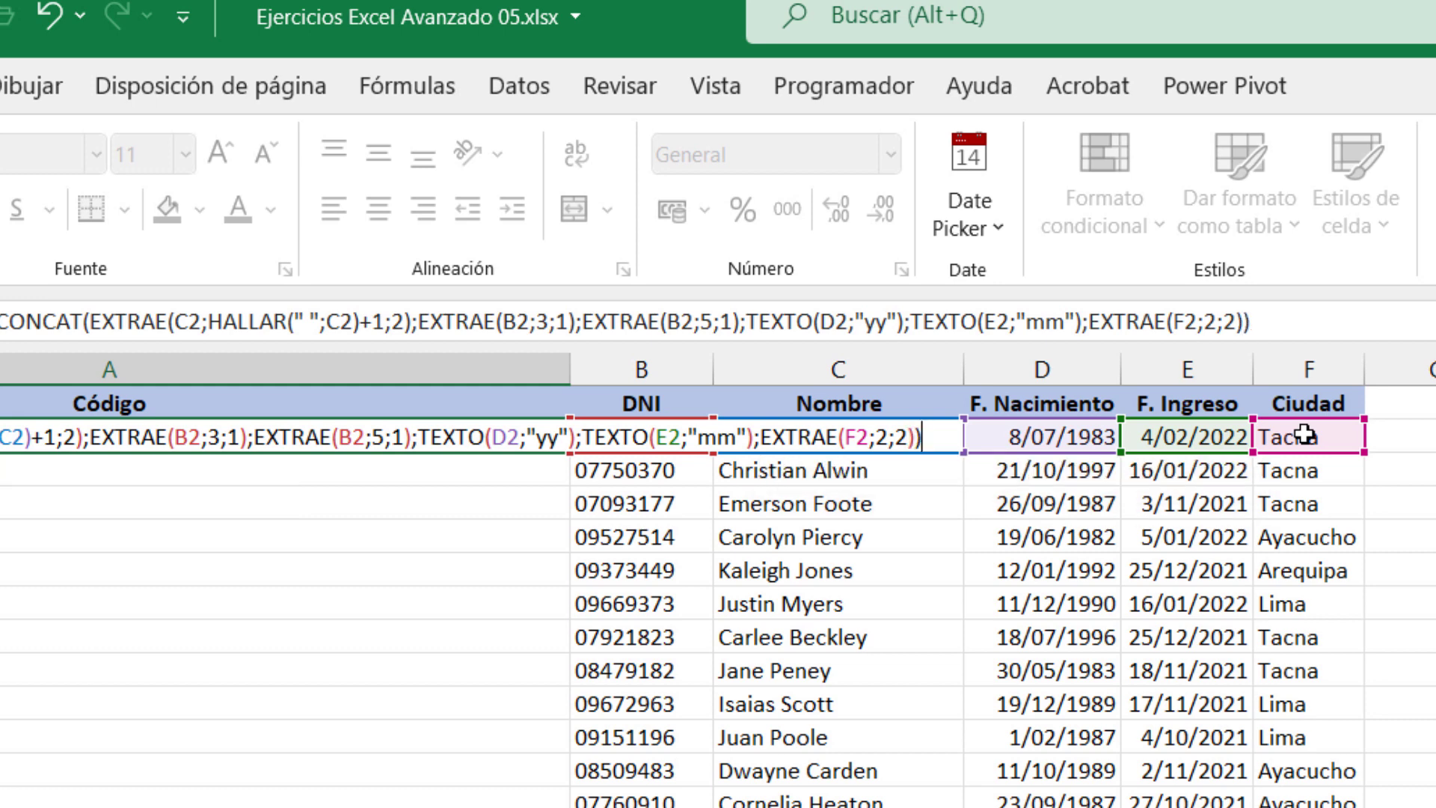
Step: Enter the A2 formula, then wrap it in MAYUSC( … ) so it shows DO598302AC
key("Return")
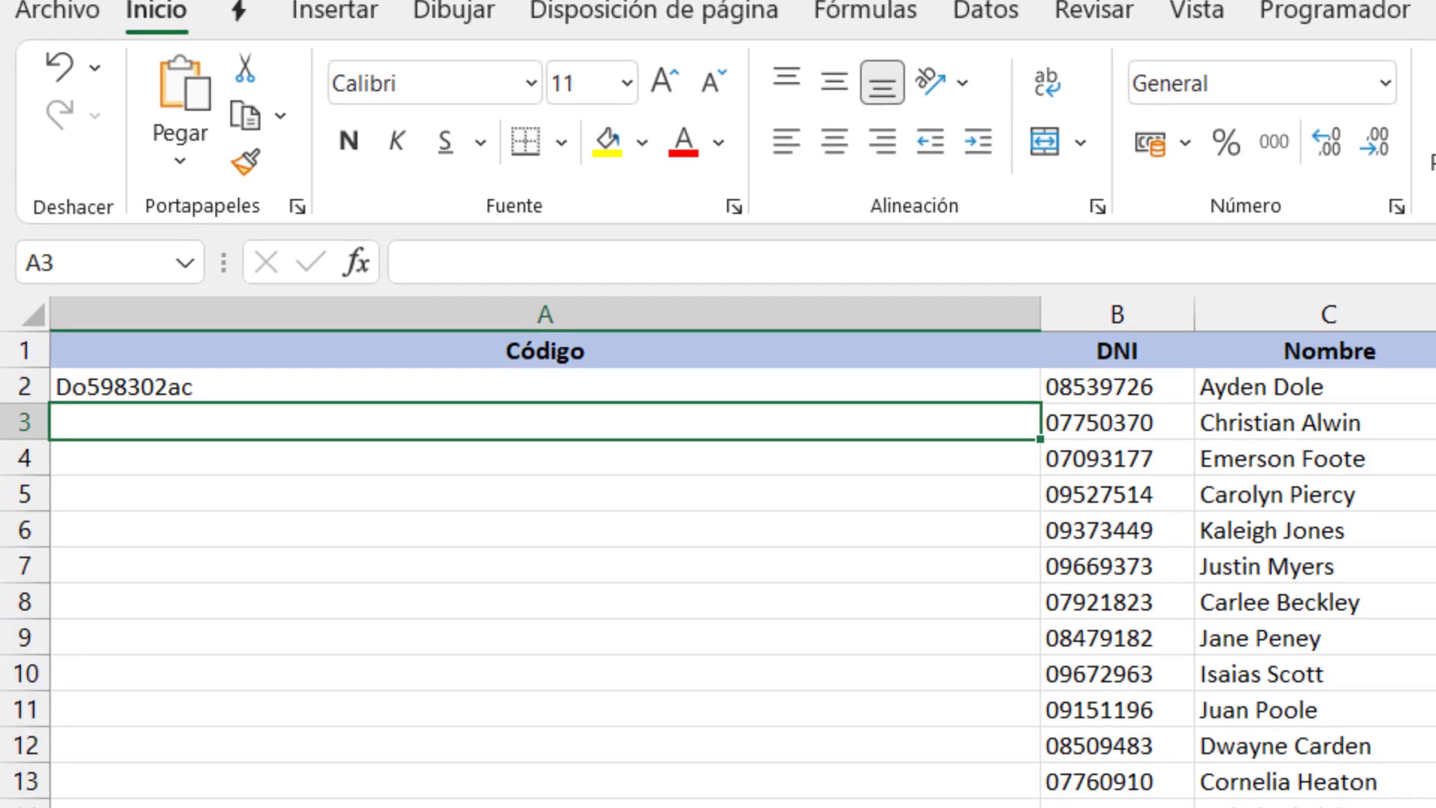
left_click(140, 387)
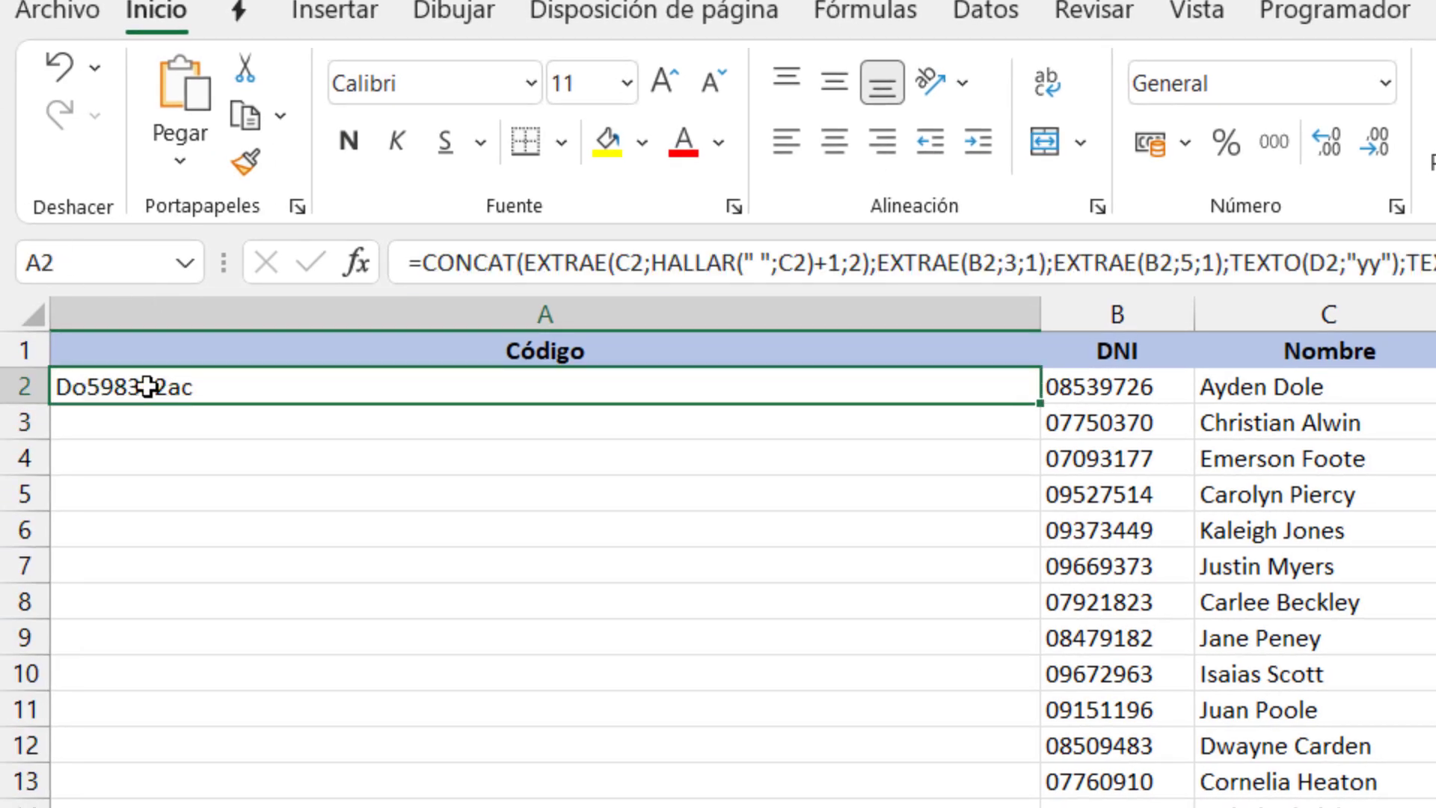
double_click(141, 387)
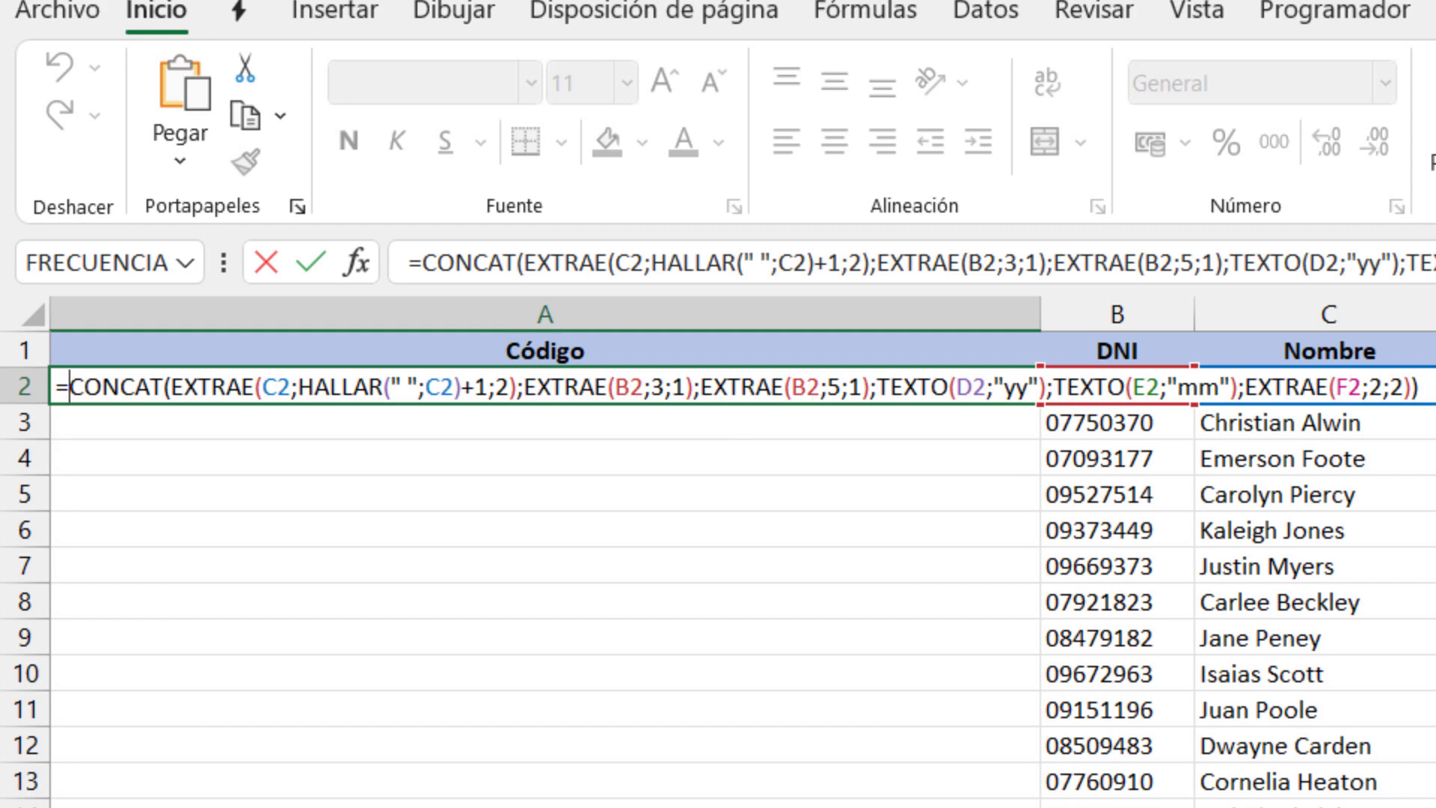
type("may")
type("u")
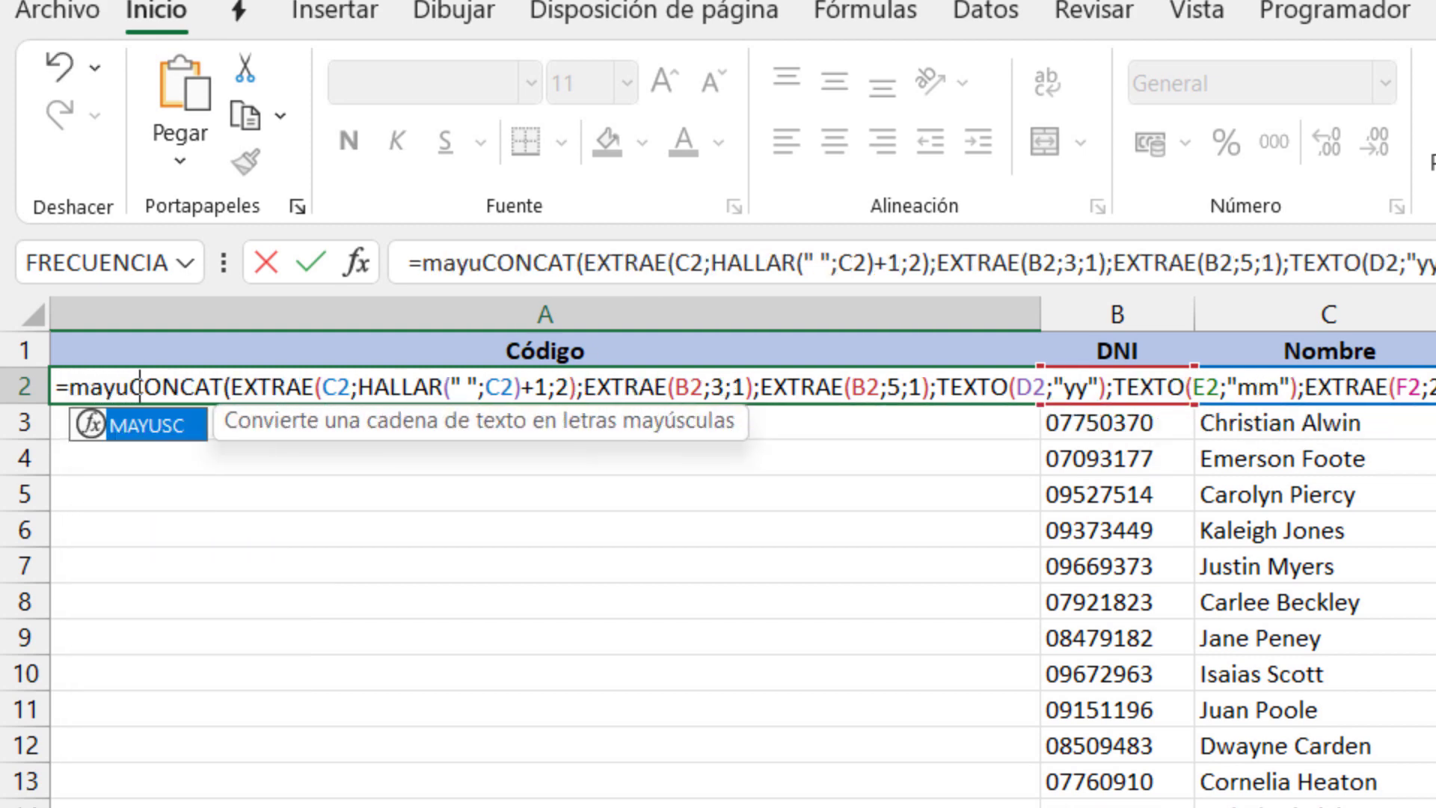
key("Tab")
key("End")
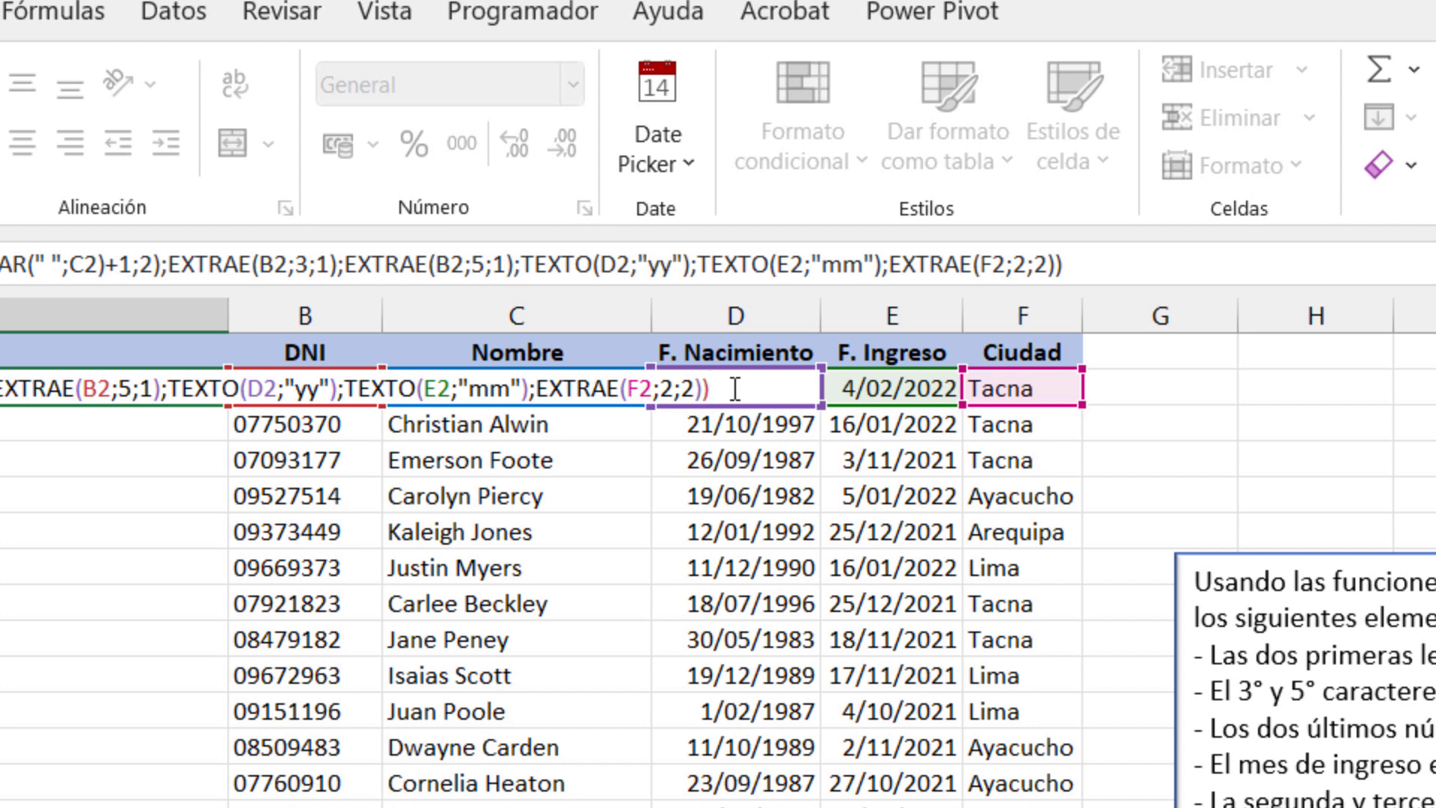
type(")")
key("Return")
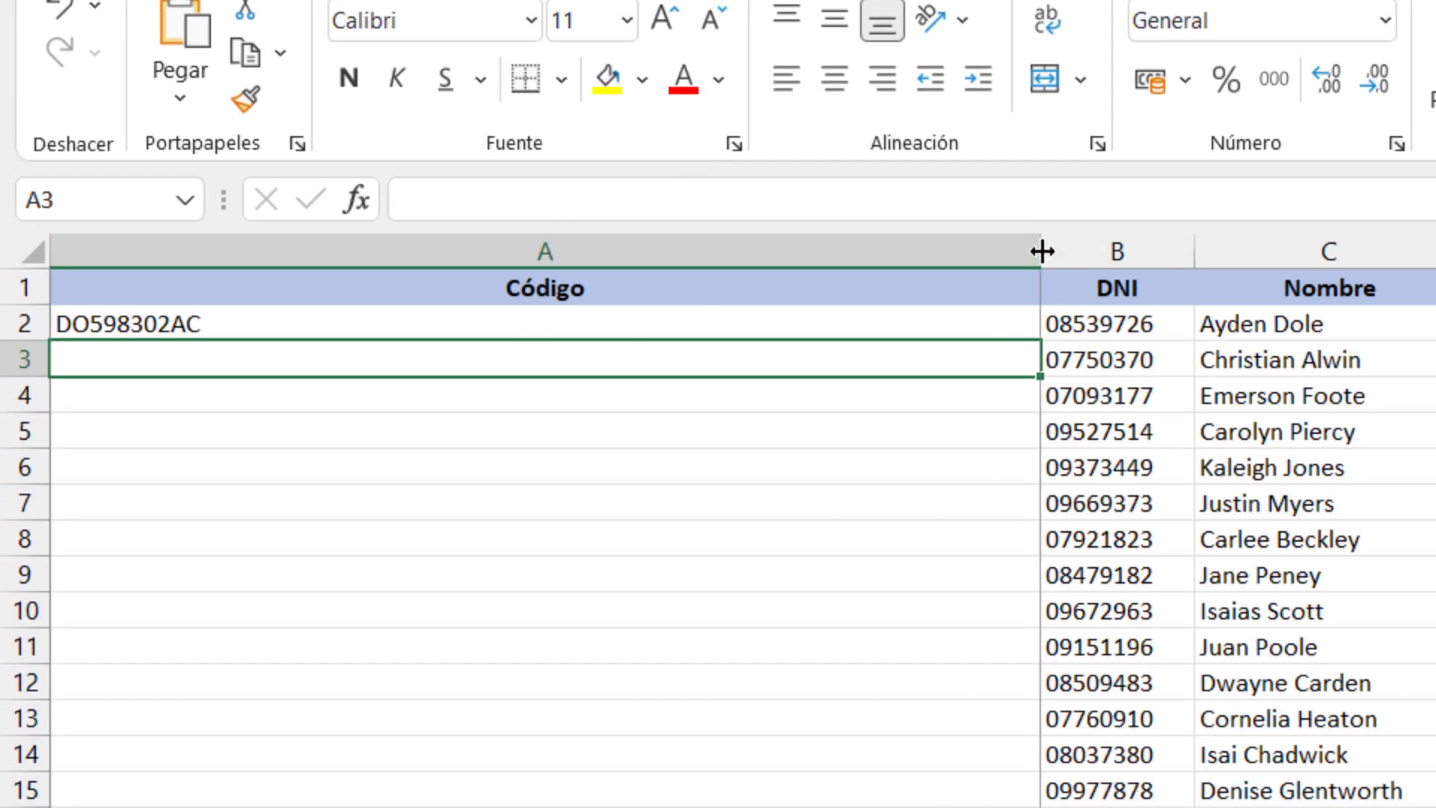
Step: Autofit column A and fill the A2 code formula down all employee rows
double_click(1040, 251)
left_click(117, 314)
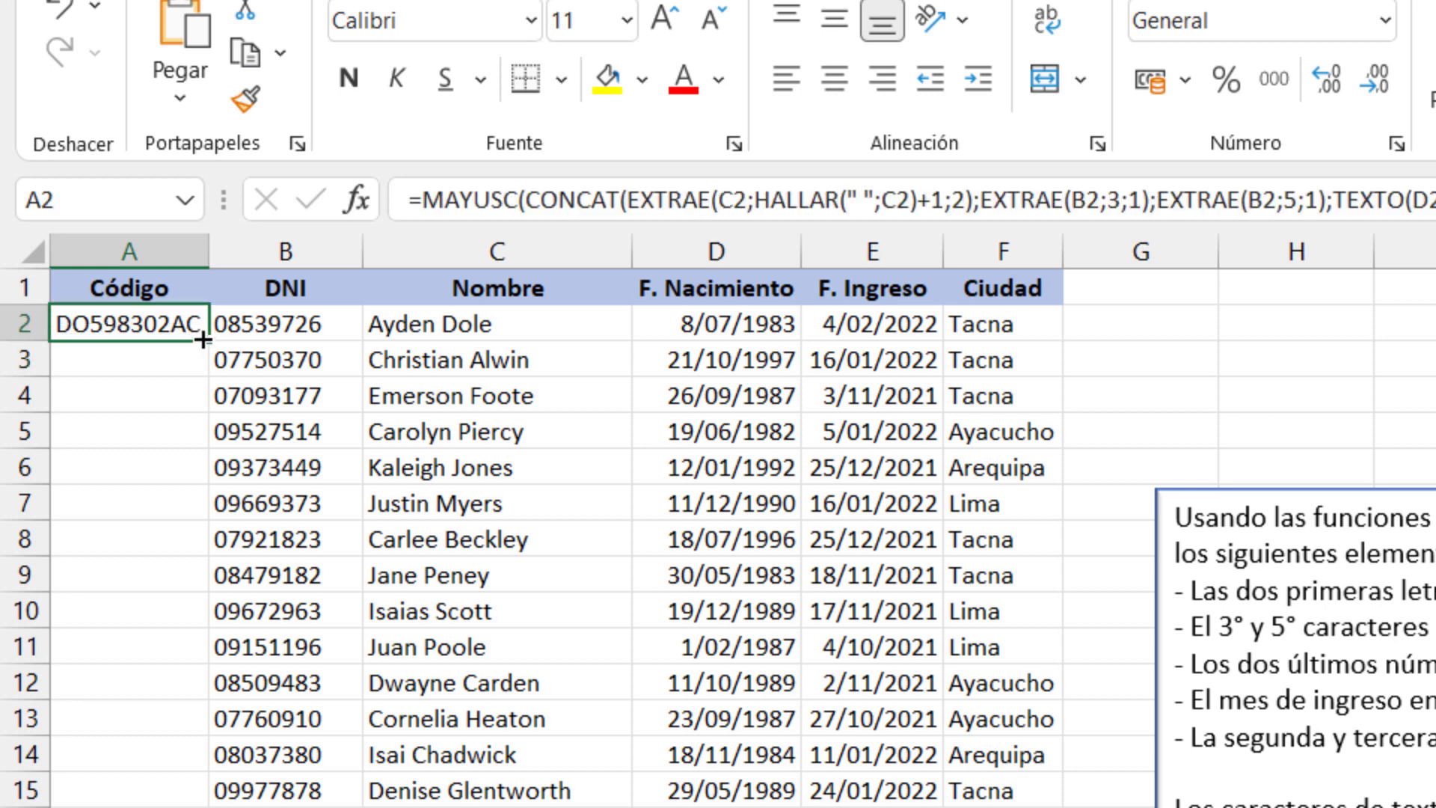
double_click(207, 340)
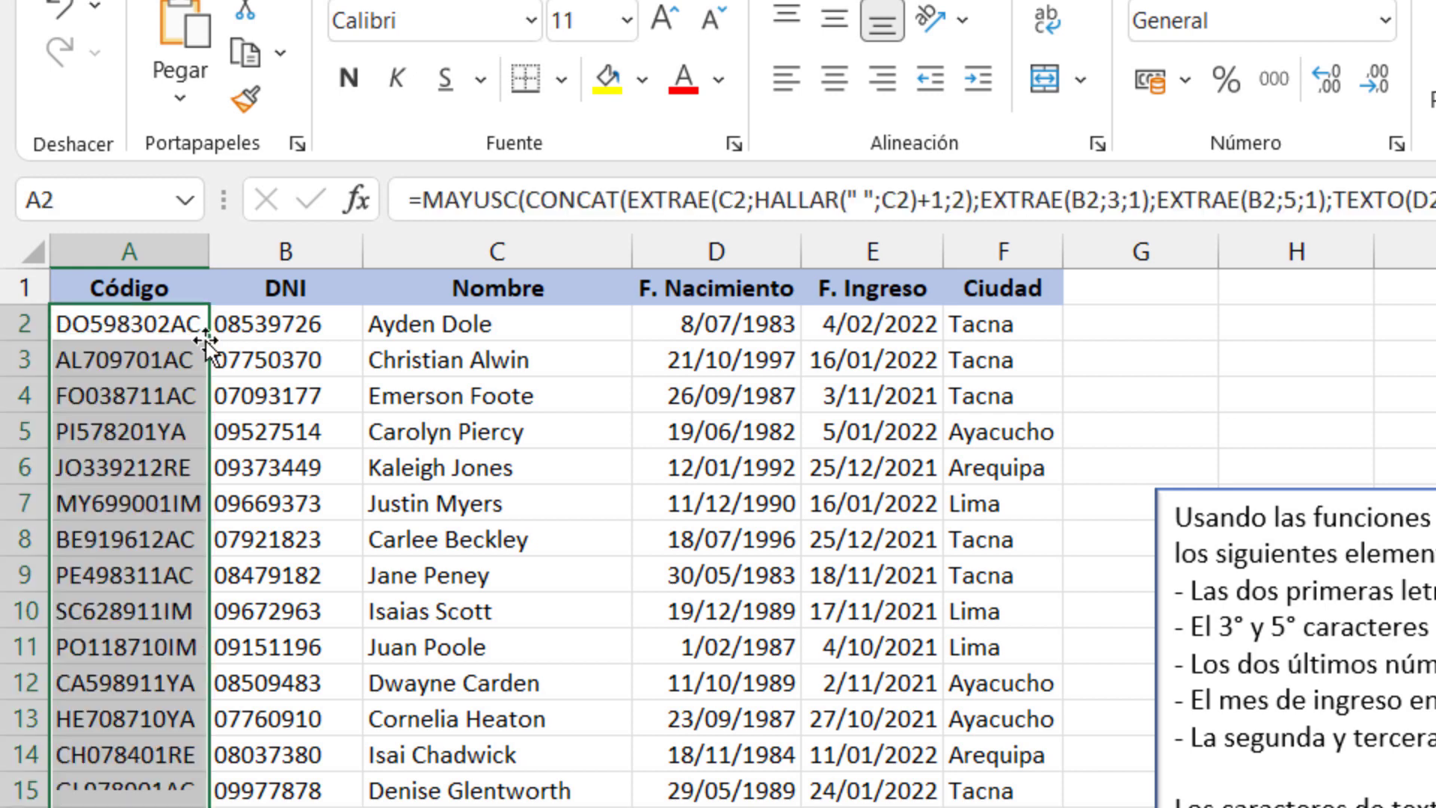
Step: Spot-check the filled codes in lower rows, comparing row 9's code with its DNI
left_click(146, 504)
left_click(142, 642)
left_click(131, 759)
key("Down")
key("Down")
key("Down")
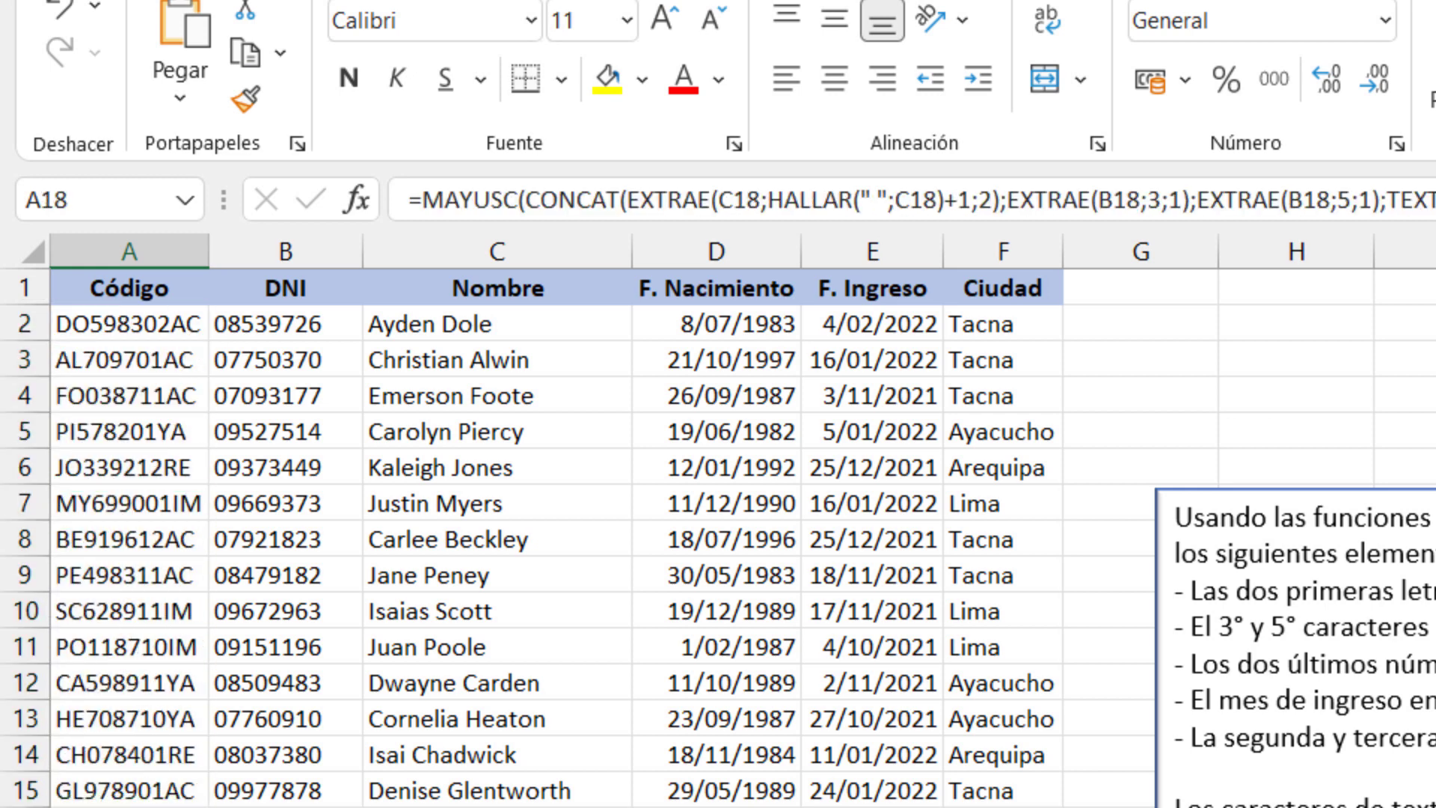
left_click(312, 579)
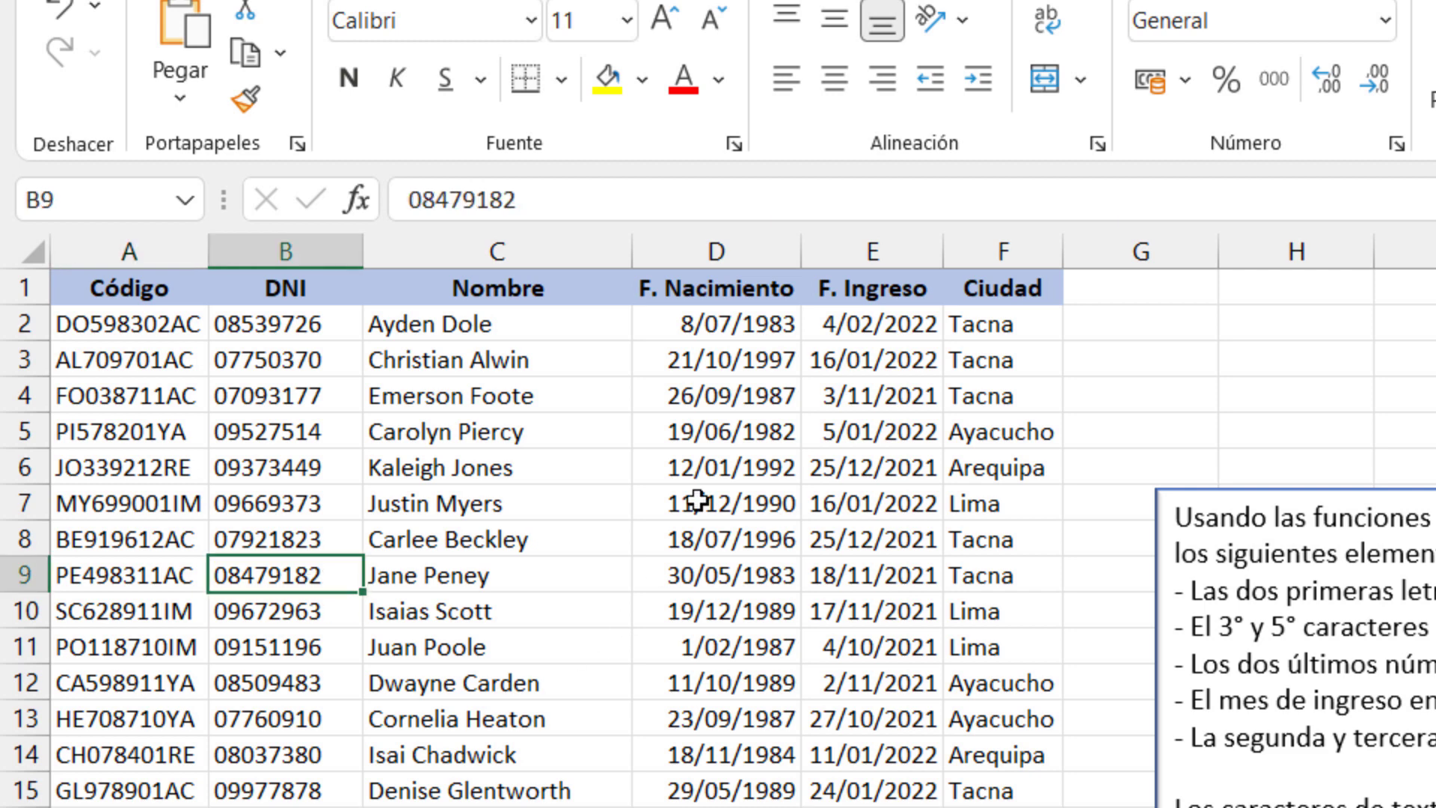